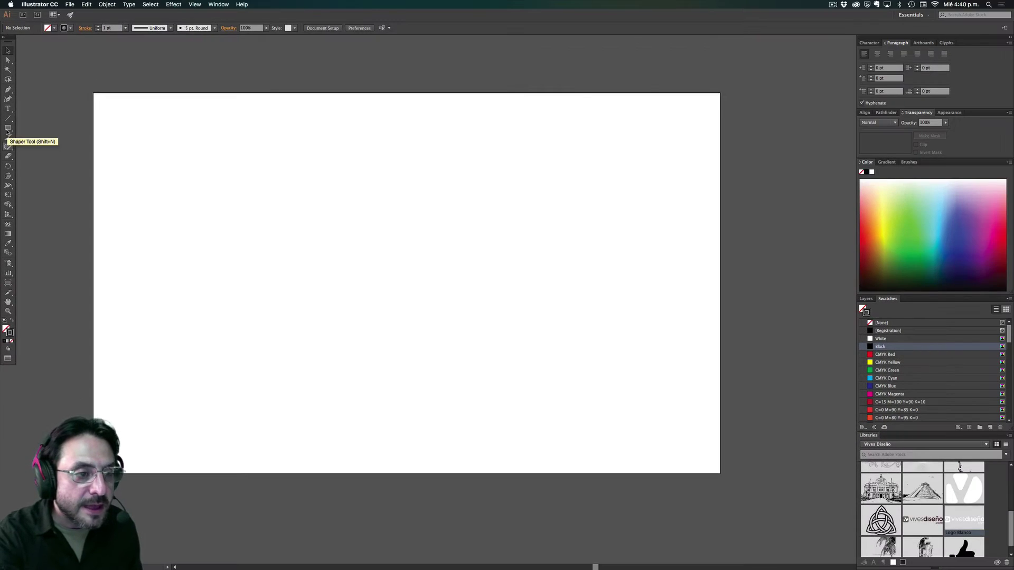
Draw nine unfilled, black-stroked rectangles overlapping in a horizontal row across the artboard.
{"action": "left_click_drag", "start_coordinate": [7, 132], "coordinate": [42, 124]}
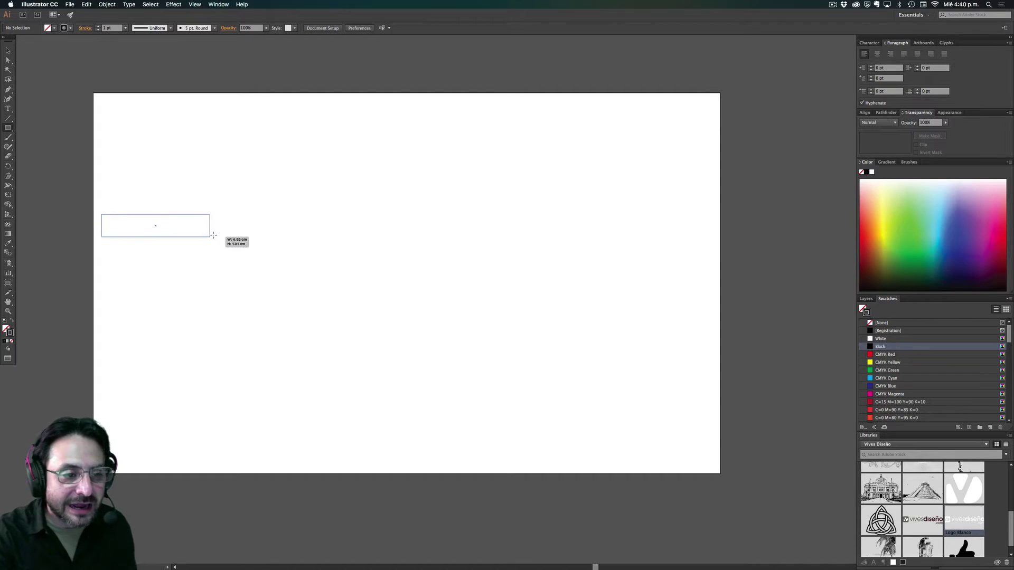
{"action": "left_click_drag", "start_coordinate": [122, 224], "coordinate": [296, 255]}
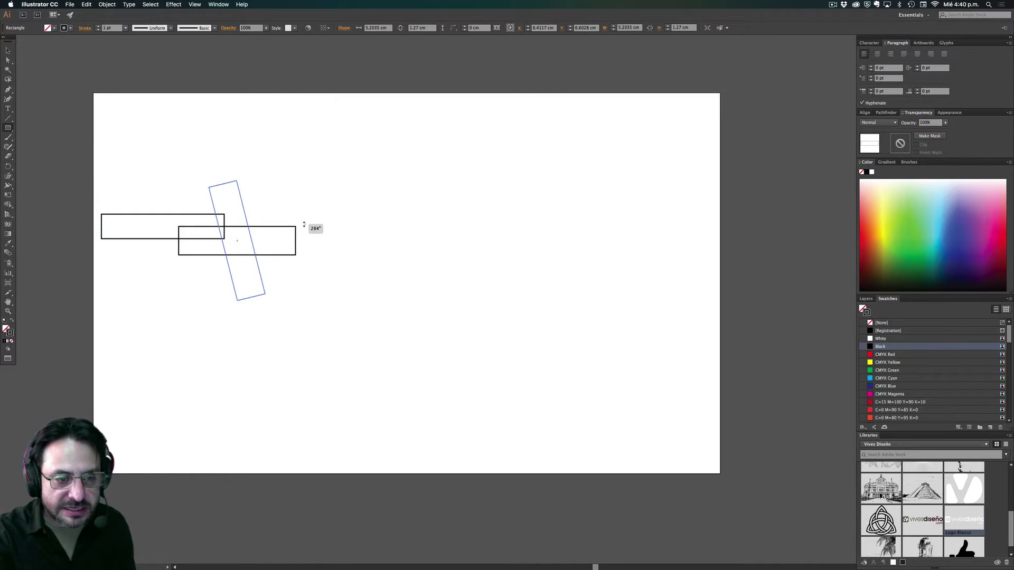
{"action": "left_click_drag", "start_coordinate": [245, 218], "coordinate": [313, 227]}
{"action": "key", "text": "ctrl+z"}
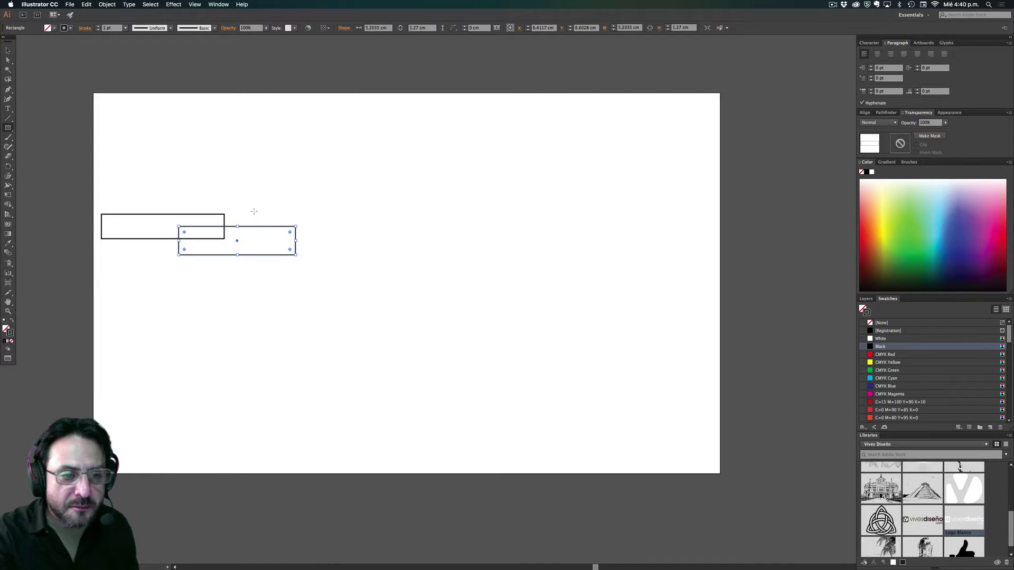
{"action": "left_click_drag", "start_coordinate": [254, 214], "coordinate": [337, 233]}
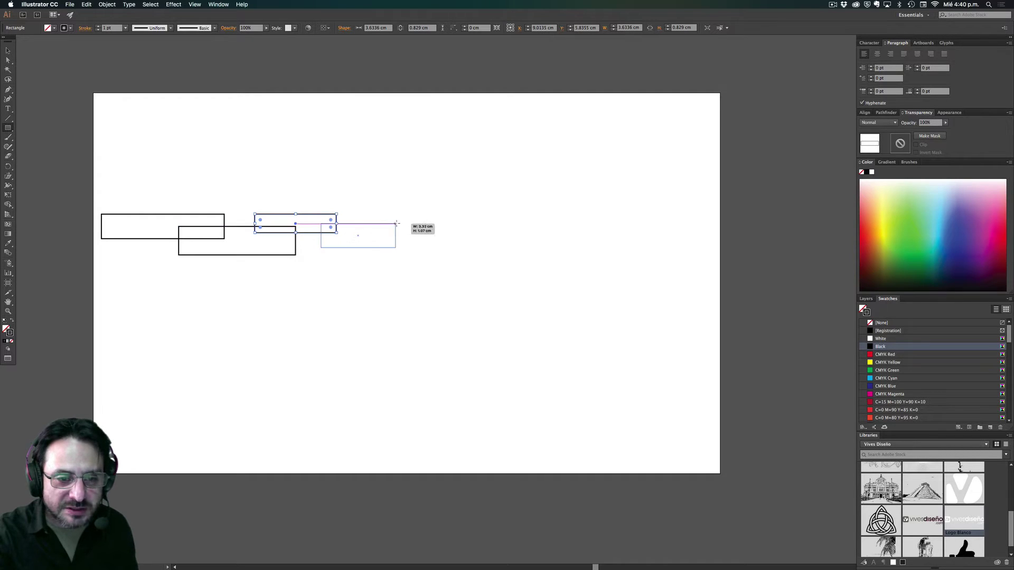
{"action": "left_click_drag", "start_coordinate": [356, 233], "coordinate": [420, 216]}
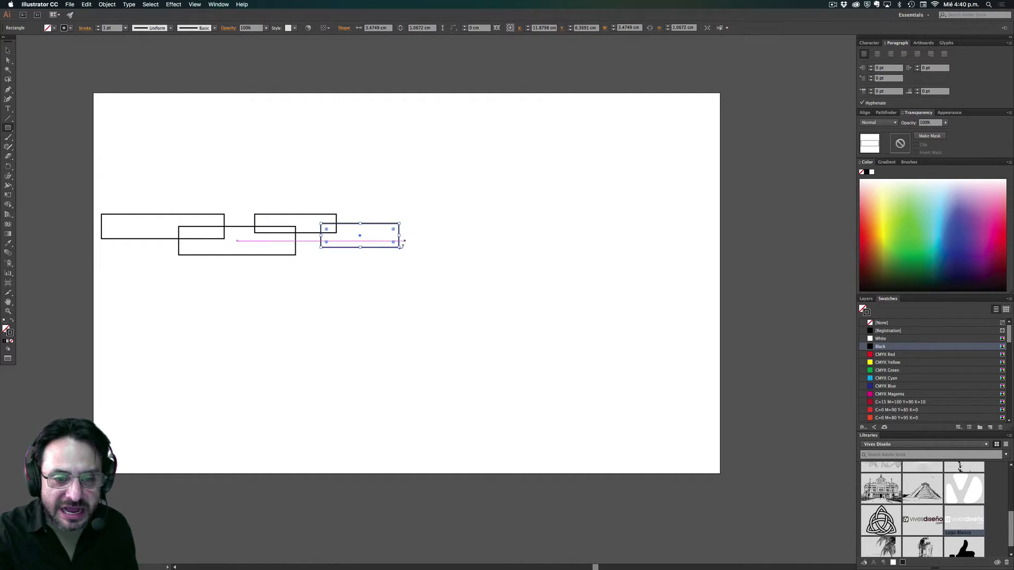
{"action": "left_click_drag", "start_coordinate": [384, 260], "coordinate": [467, 232]}
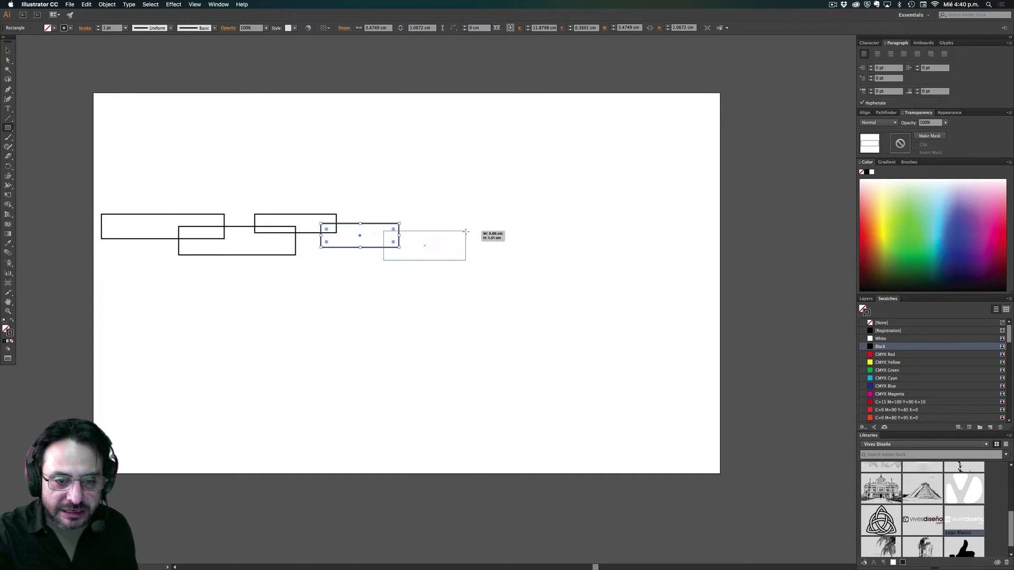
{"action": "left_click_drag", "start_coordinate": [446, 222], "coordinate": [525, 242]}
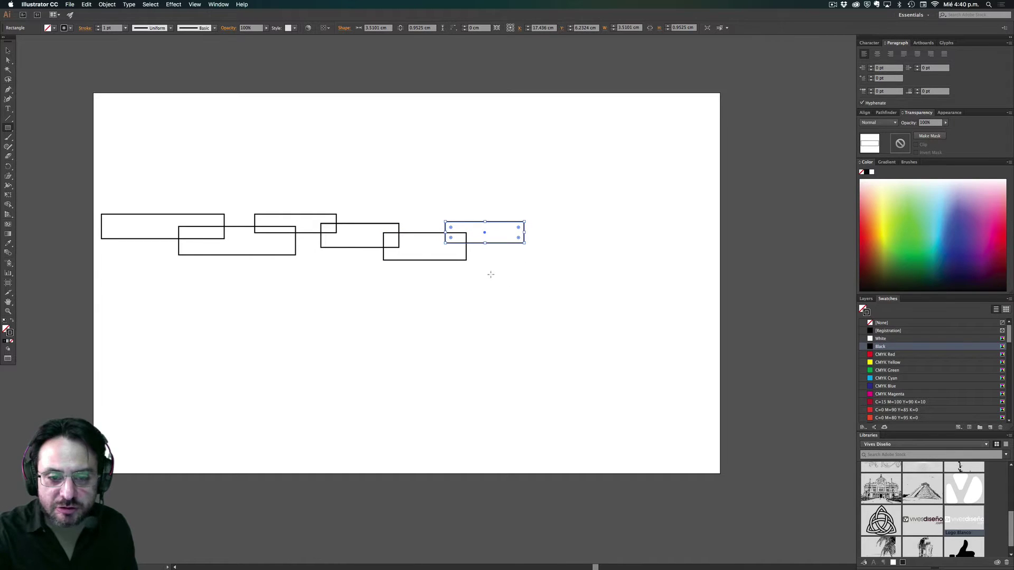
{"action": "mouse_move", "coordinate": [491, 274]}
{"action": "left_mouse_down"}
{"action": "mouse_move", "coordinate": [552, 235]}
{"action": "mouse_move", "coordinate": [635, 253]}
{"action": "left_mouse_up"}
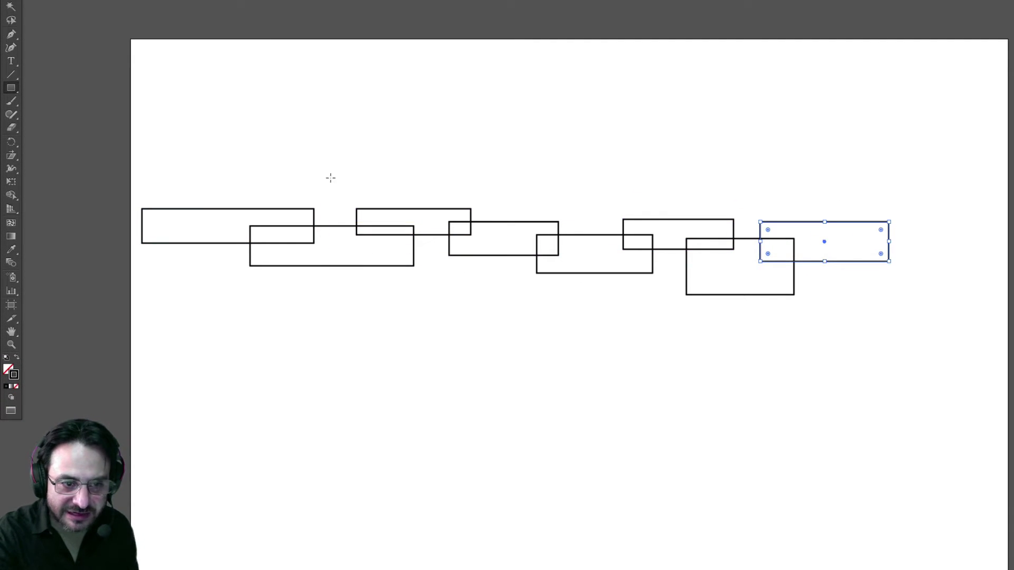
Add thin bars above the row and more overlapping rectangles out to the right edge.
{"action": "mouse_move", "coordinate": [195, 183]}
{"action": "left_mouse_down"}
{"action": "mouse_move", "coordinate": [313, 197]}
{"action": "mouse_move", "coordinate": [466, 195]}
{"action": "left_mouse_up"}
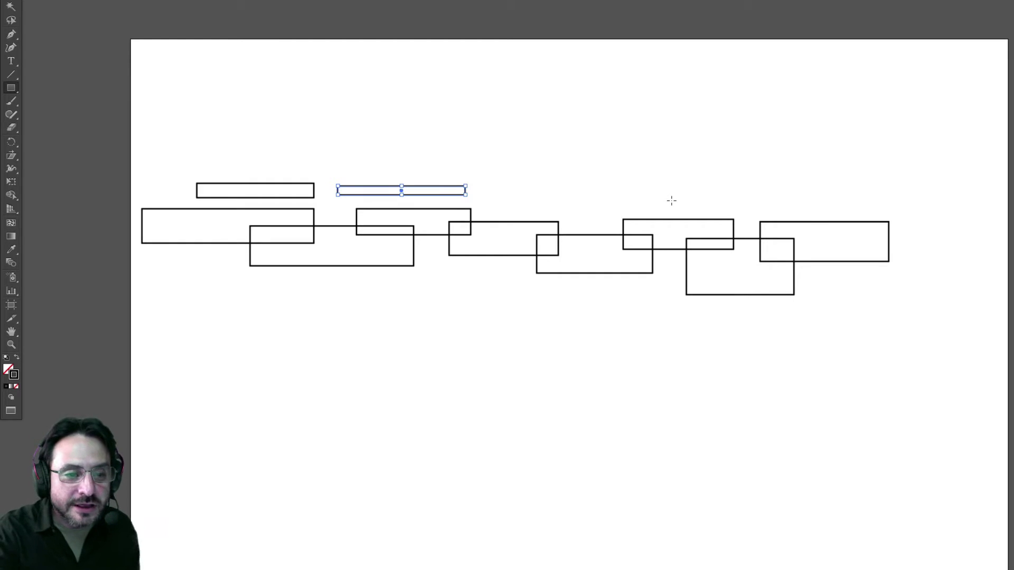
{"action": "mouse_move", "coordinate": [474, 175]}
{"action": "left_mouse_down"}
{"action": "mouse_move", "coordinate": [518, 178]}
{"action": "mouse_move", "coordinate": [502, 163]}
{"action": "mouse_move", "coordinate": [556, 186]}
{"action": "mouse_move", "coordinate": [607, 177]}
{"action": "left_mouse_up"}
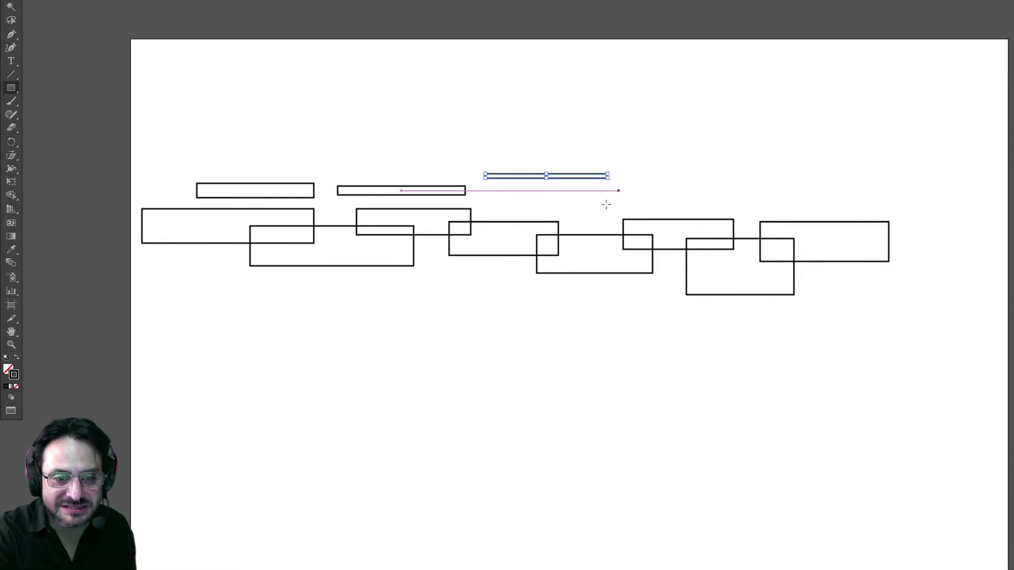
{"action": "left_click_drag", "start_coordinate": [507, 195], "coordinate": [599, 242]}
{"action": "mouse_move", "coordinate": [646, 190]}
{"action": "left_mouse_down"}
{"action": "mouse_move", "coordinate": [964, 234]}
{"action": "mouse_move", "coordinate": [1011, 257]}
{"action": "left_mouse_up"}
{"action": "left_click_drag", "start_coordinate": [849, 294], "coordinate": [950, 246]}
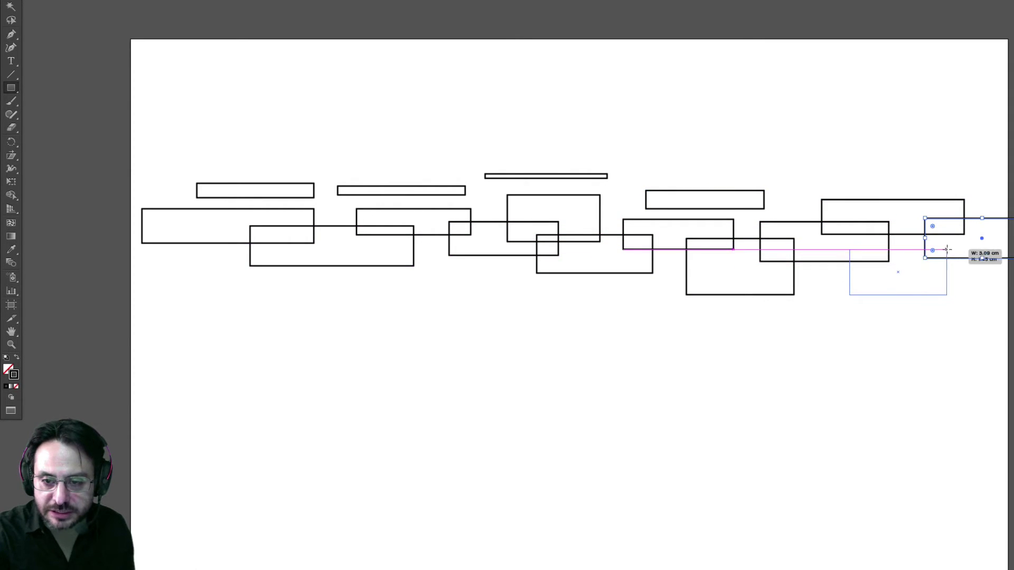
{"action": "left_click_drag", "start_coordinate": [713, 284], "coordinate": [534, 302]}
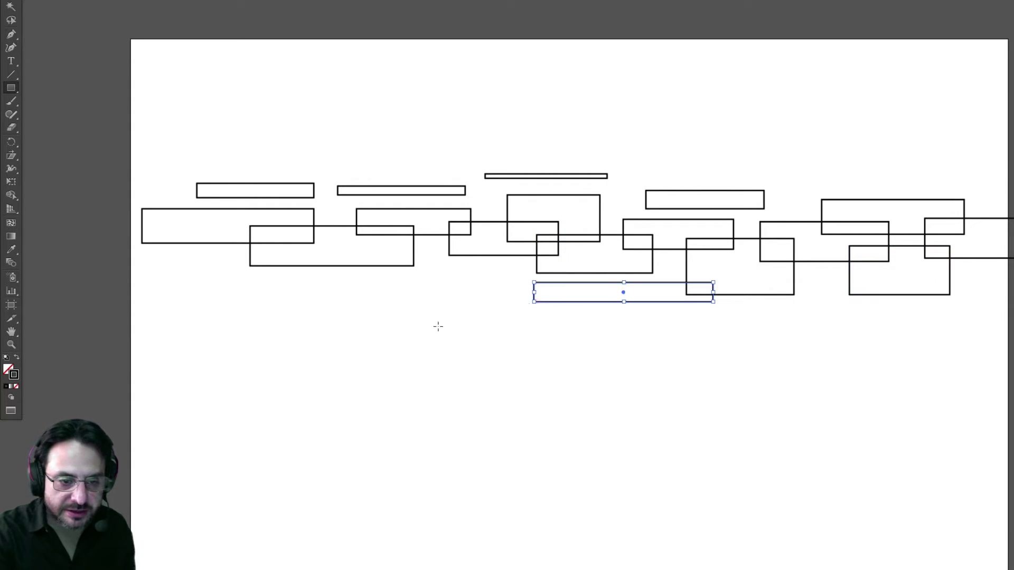
Scatter thin bars below the row, from its left side to past the right edge.
{"action": "left_click_drag", "start_coordinate": [484, 276], "coordinate": [216, 294]}
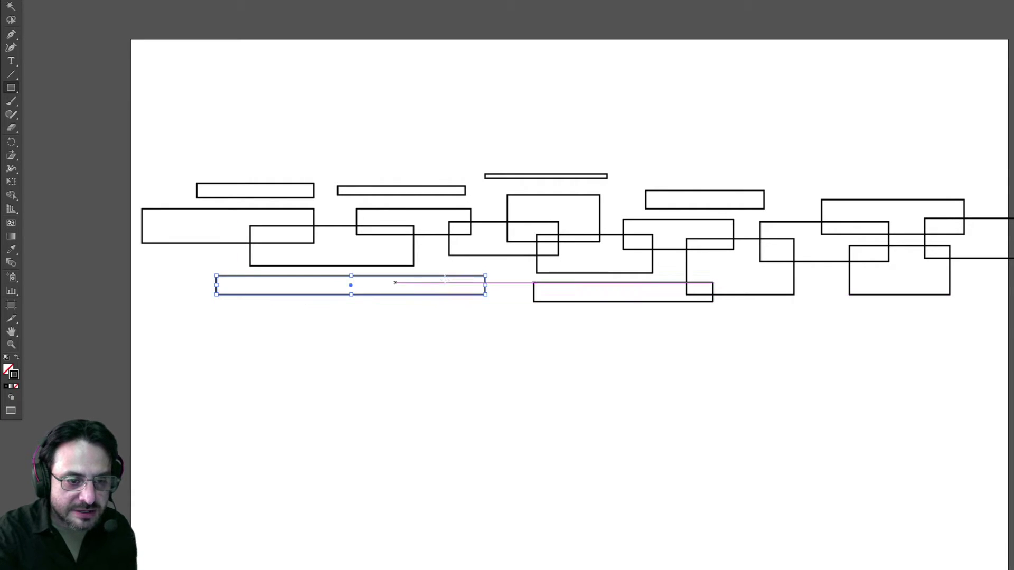
{"action": "left_click_drag", "start_coordinate": [413, 282], "coordinate": [520, 305]}
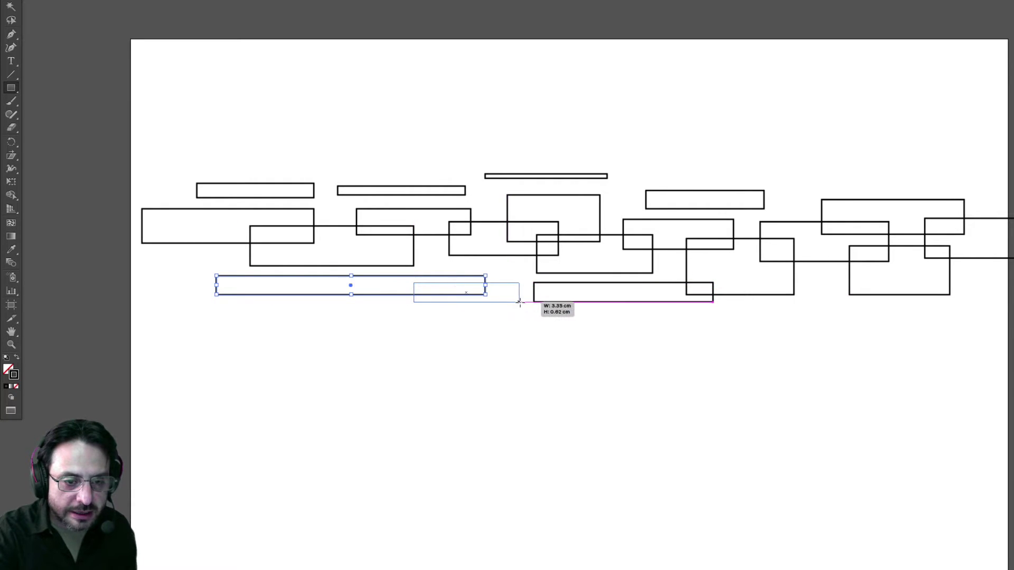
{"action": "left_click", "coordinate": [617, 316]}
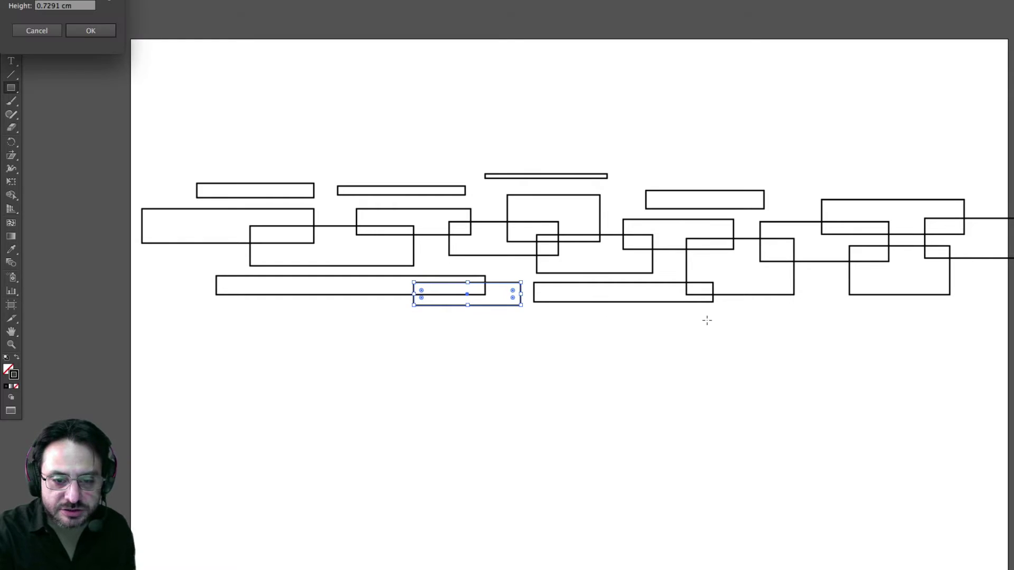
{"action": "left_click", "coordinate": [41, 33]}
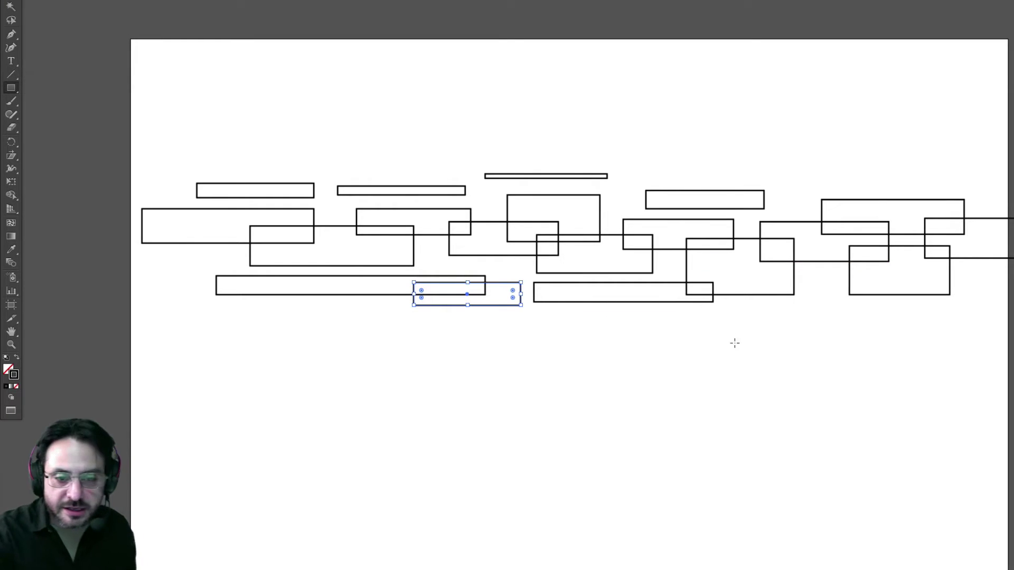
{"action": "mouse_move", "coordinate": [736, 316]}
{"action": "left_mouse_down"}
{"action": "mouse_move", "coordinate": [906, 325]}
{"action": "mouse_move", "coordinate": [943, 309]}
{"action": "mouse_move", "coordinate": [997, 311]}
{"action": "left_mouse_up"}
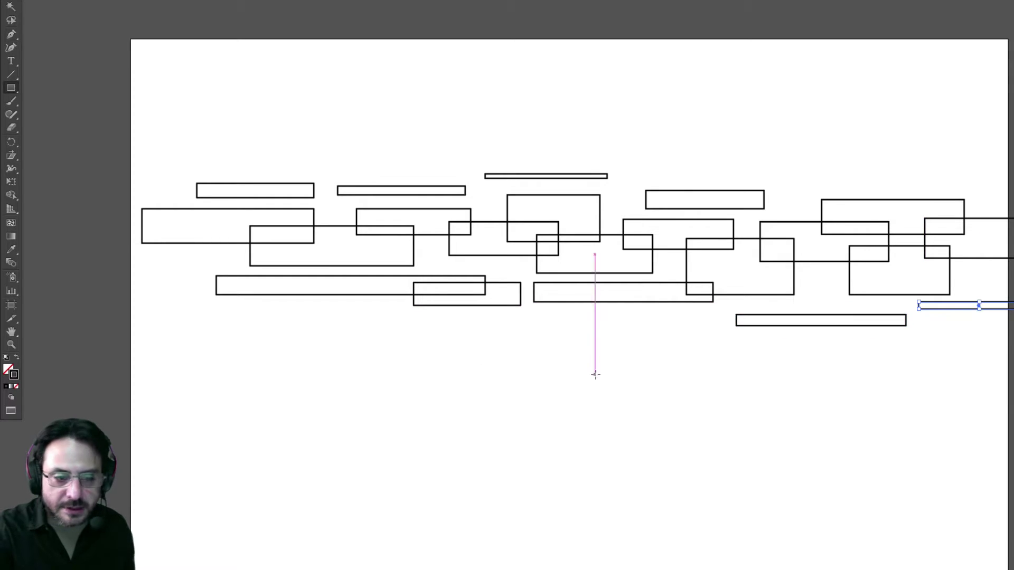
{"action": "left_click_drag", "start_coordinate": [170, 311], "coordinate": [553, 328]}
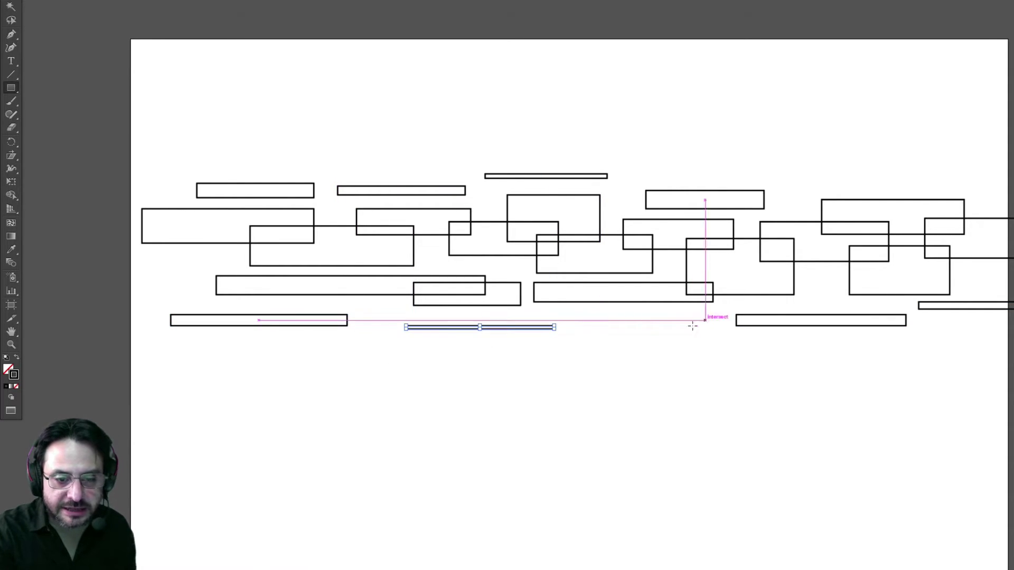
{"action": "left_click_drag", "start_coordinate": [619, 339], "coordinate": [724, 344]}
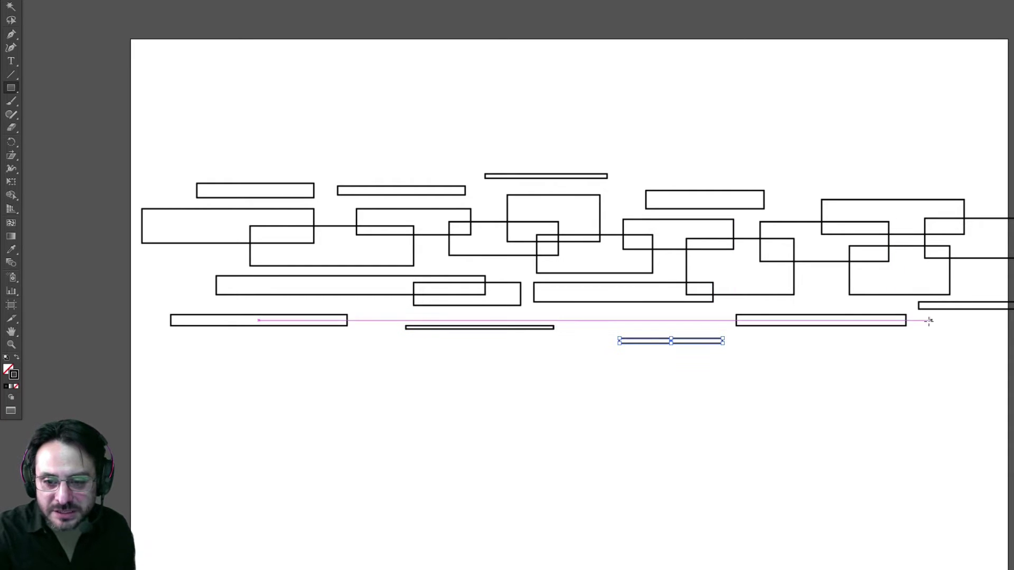
{"action": "left_click_drag", "start_coordinate": [929, 324], "coordinate": [1013, 331]}
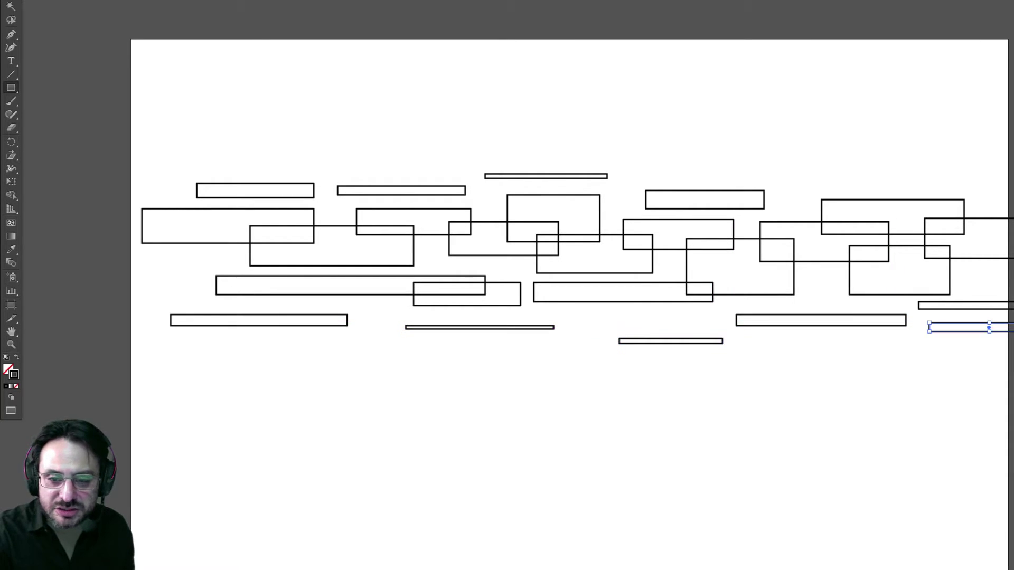
Add thin bars above the right cluster and top left, plus a wide rectangle spanning the band.
{"action": "left_click_drag", "start_coordinate": [770, 158], "coordinate": [907, 161]}
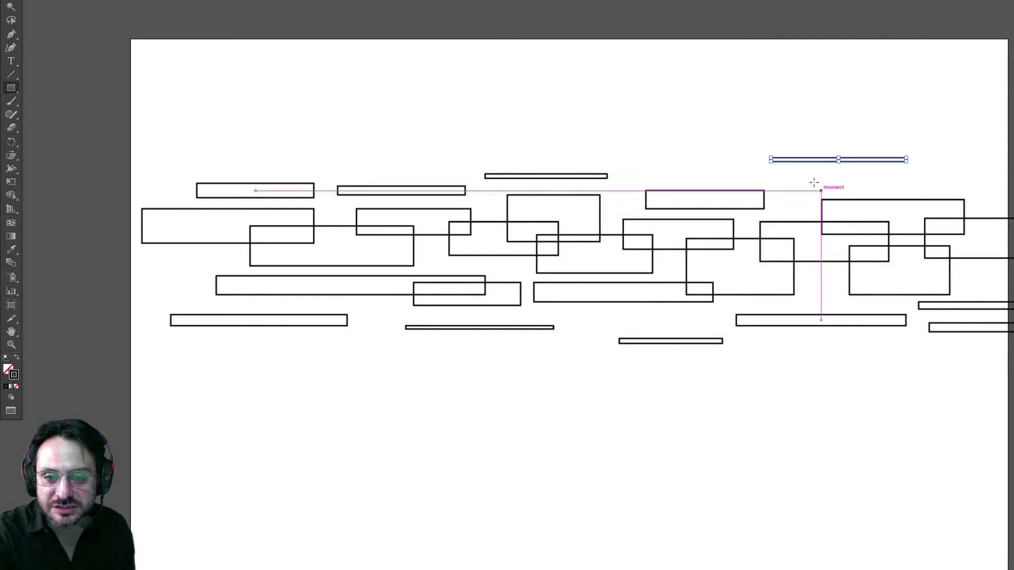
{"action": "mouse_move", "coordinate": [794, 179]}
{"action": "left_mouse_down"}
{"action": "mouse_move", "coordinate": [874, 212]}
{"action": "mouse_move", "coordinate": [1013, 194]}
{"action": "left_mouse_up"}
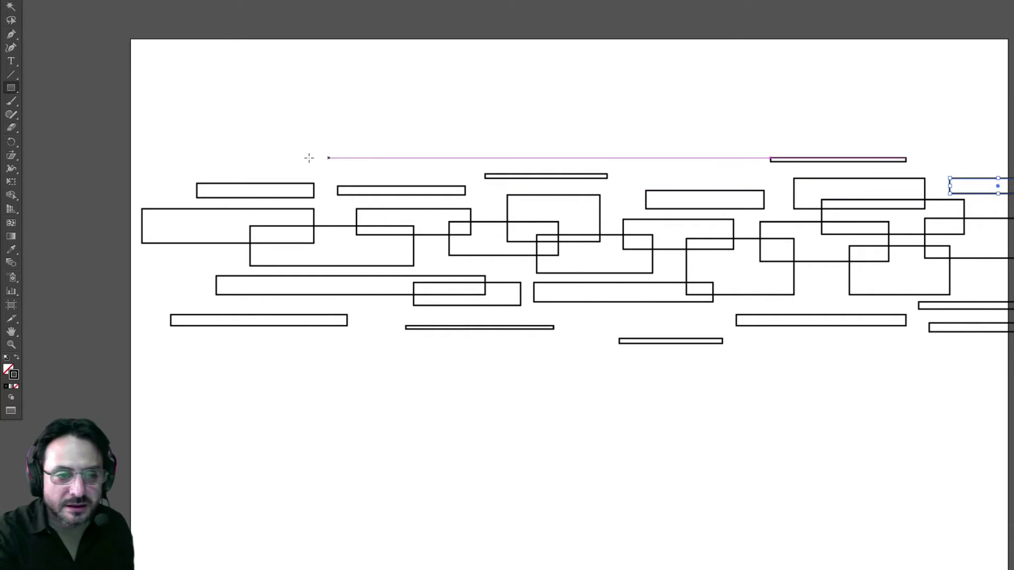
{"action": "left_click_drag", "start_coordinate": [295, 142], "coordinate": [392, 143]}
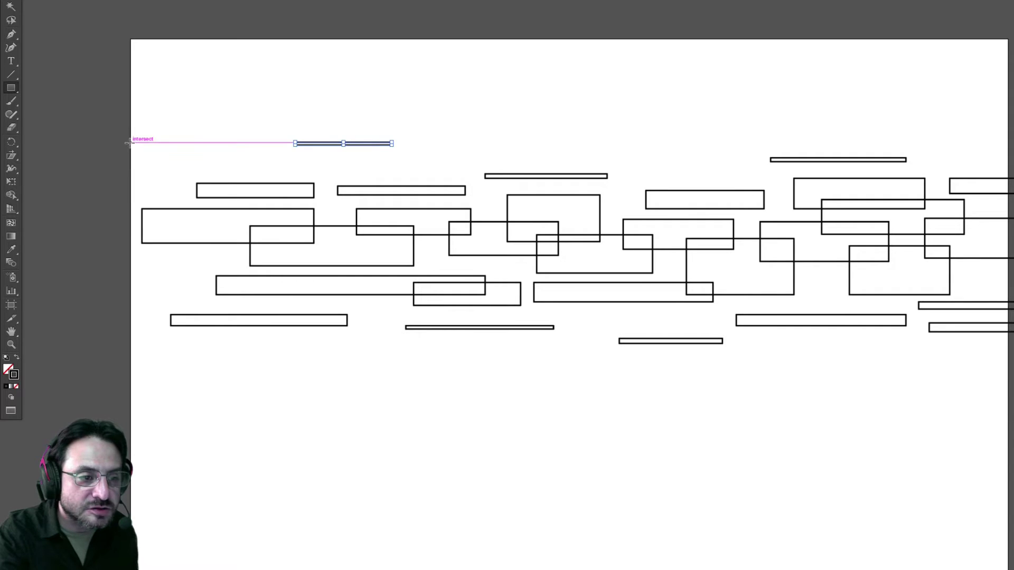
{"action": "left_click_drag", "start_coordinate": [130, 142], "coordinate": [730, 284]}
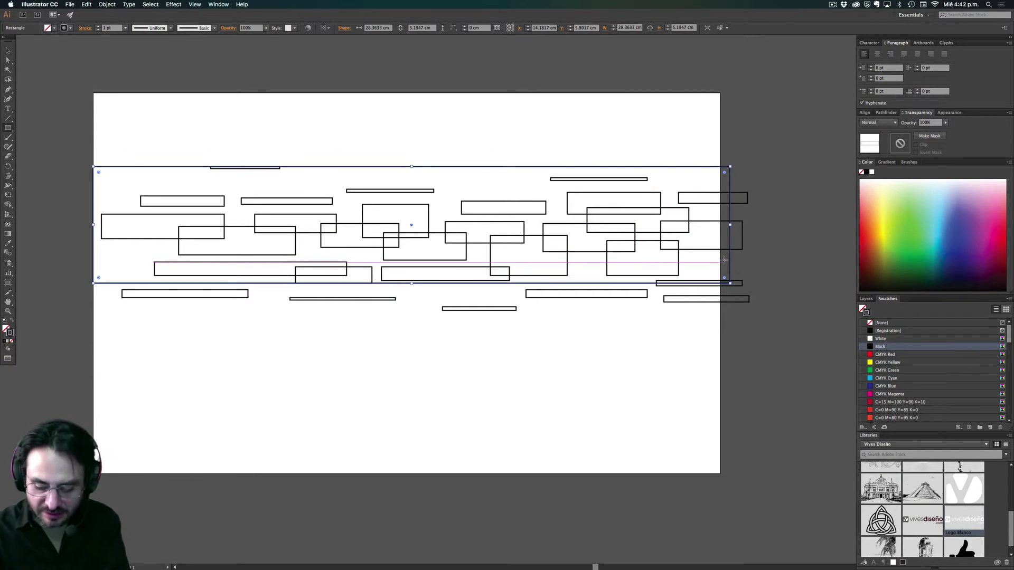
Redraw the wide band rectangle from the left edge, adjust it, and send it to back.
{"action": "key", "text": "ctrl+z"}
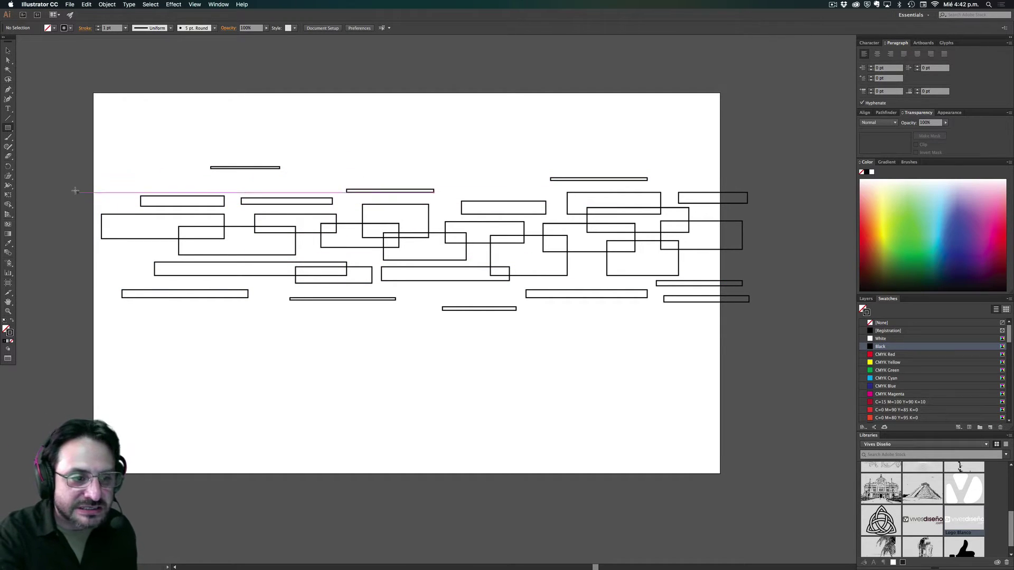
{"action": "left_click_drag", "start_coordinate": [79, 183], "coordinate": [762, 290]}
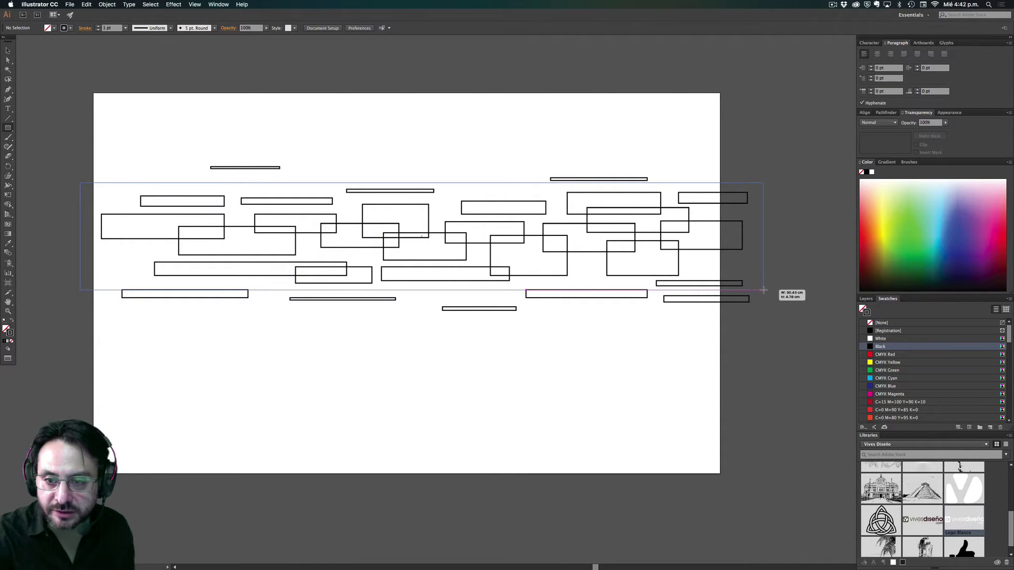
{"action": "left_click_drag", "start_coordinate": [762, 290], "coordinate": [764, 289]}
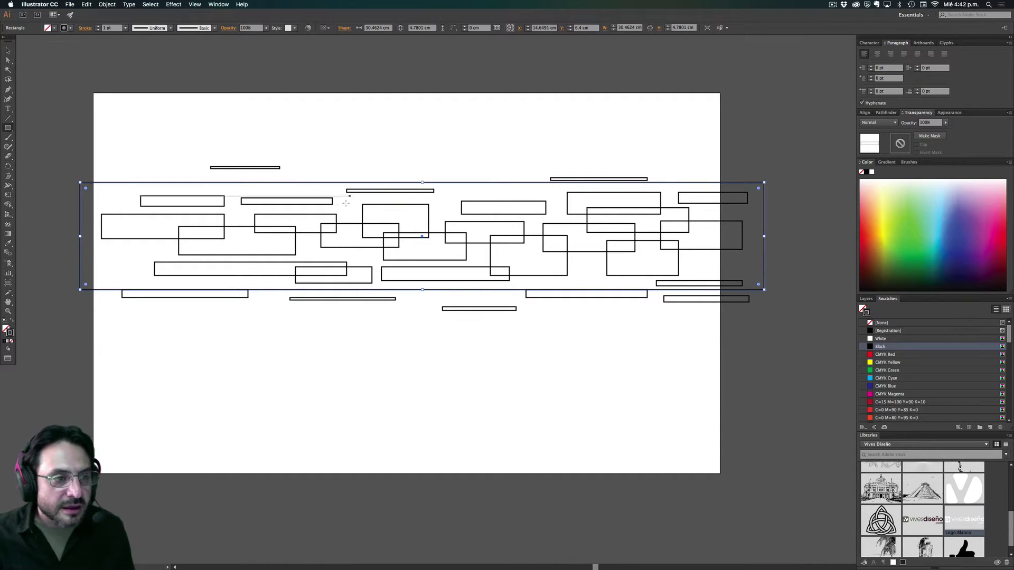
{"action": "left_click", "coordinate": [10, 51]}
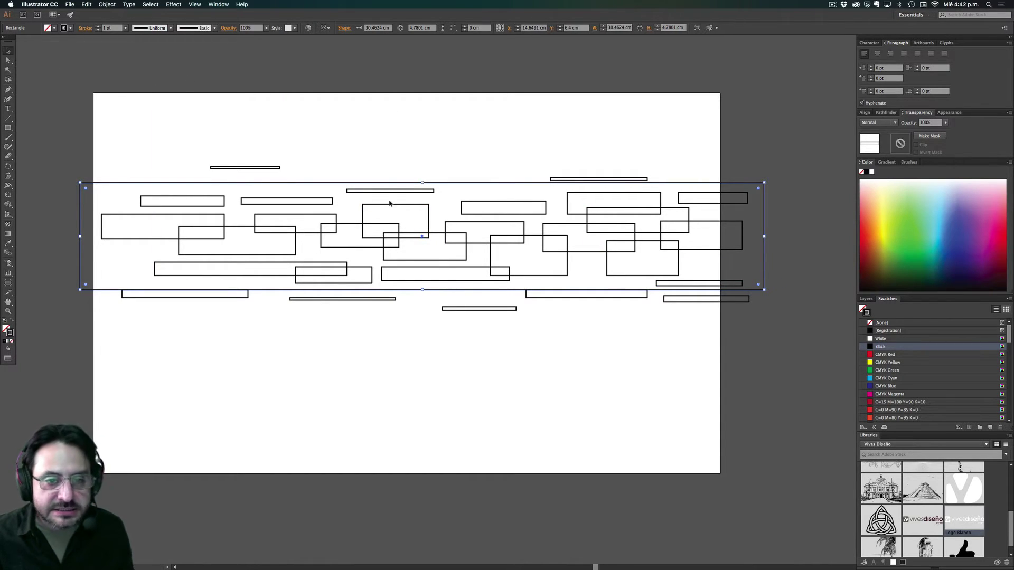
{"action": "left_click_drag", "start_coordinate": [421, 183], "coordinate": [424, 185]}
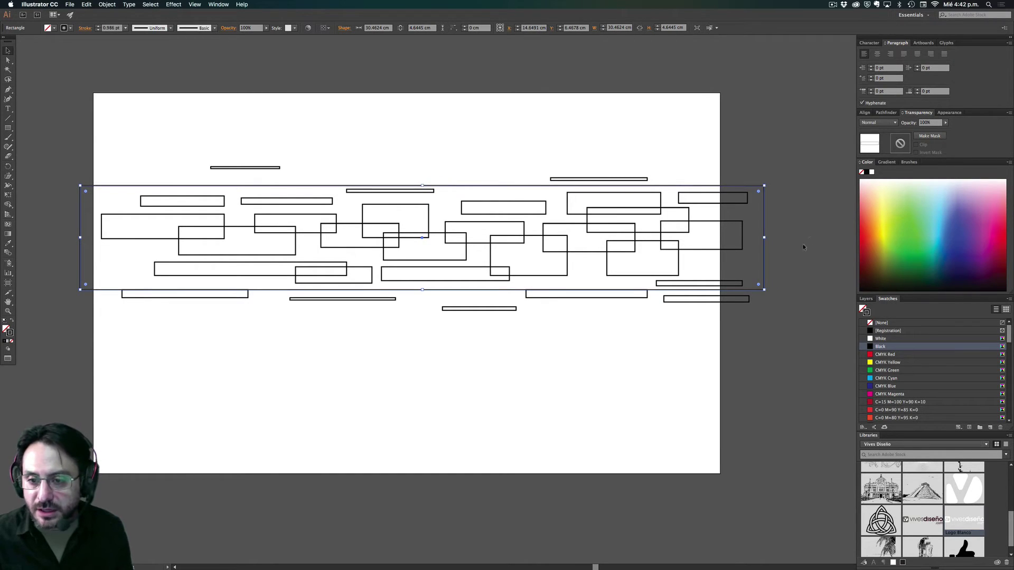
{"action": "right_click", "coordinate": [765, 253]}
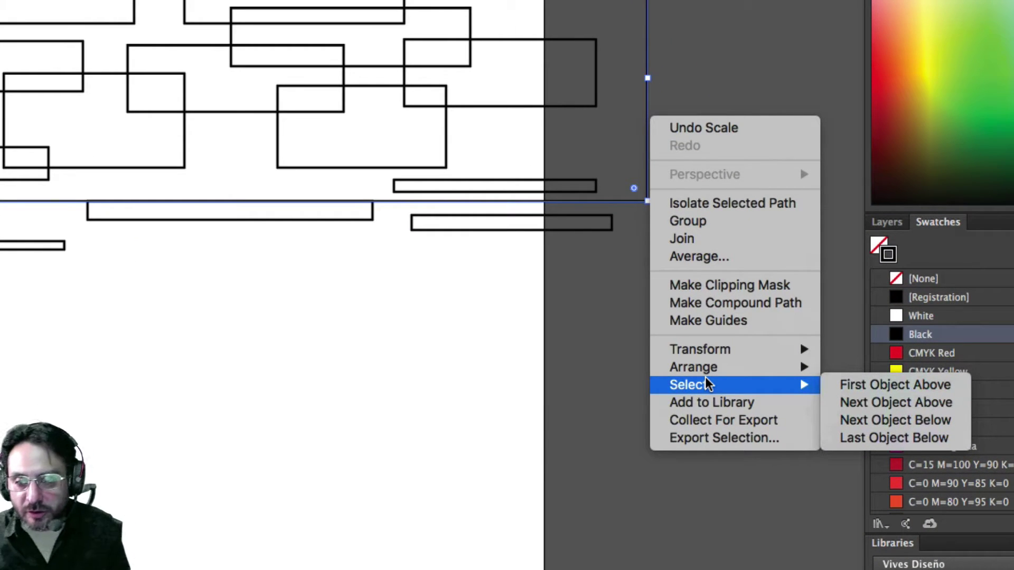
{"action": "mouse_move", "coordinate": [692, 367]}
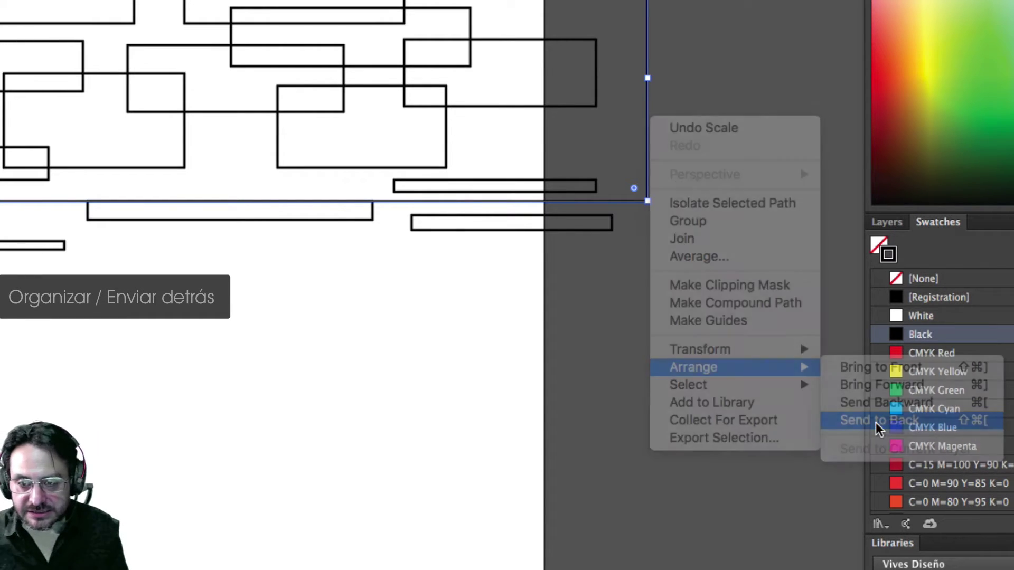
{"action": "left_click", "coordinate": [877, 420]}
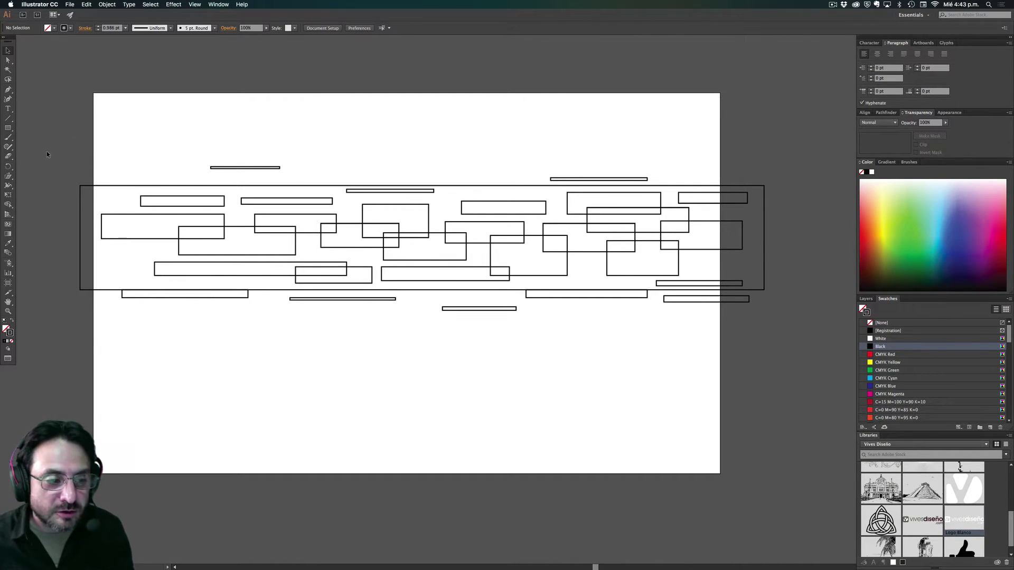
Remove all rectangle strokes and fill them with the C=15 M=100 Y=90 K=10 swatch.
{"action": "left_click_drag", "start_coordinate": [47, 152], "coordinate": [792, 334]}
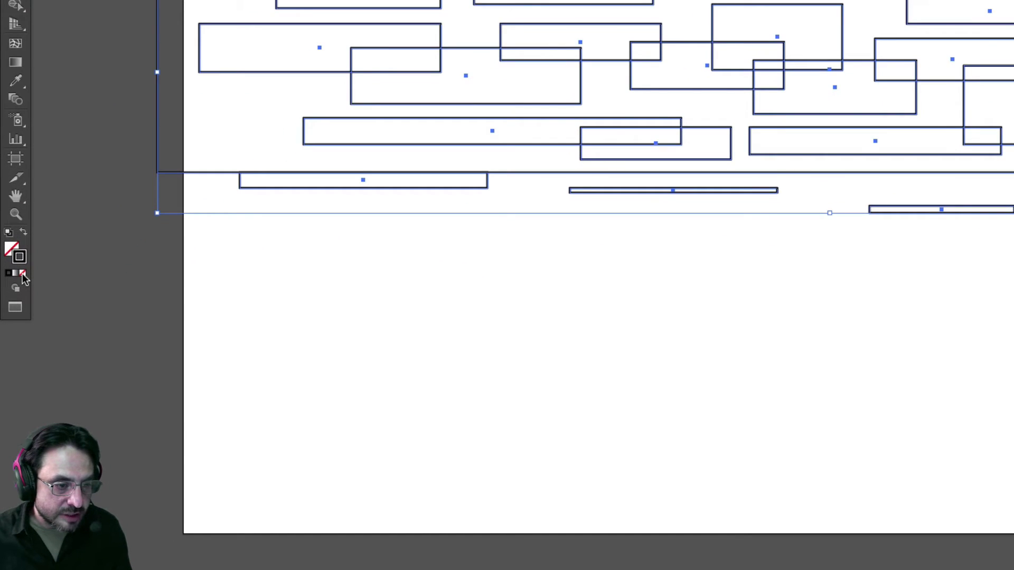
{"action": "left_click", "coordinate": [23, 274]}
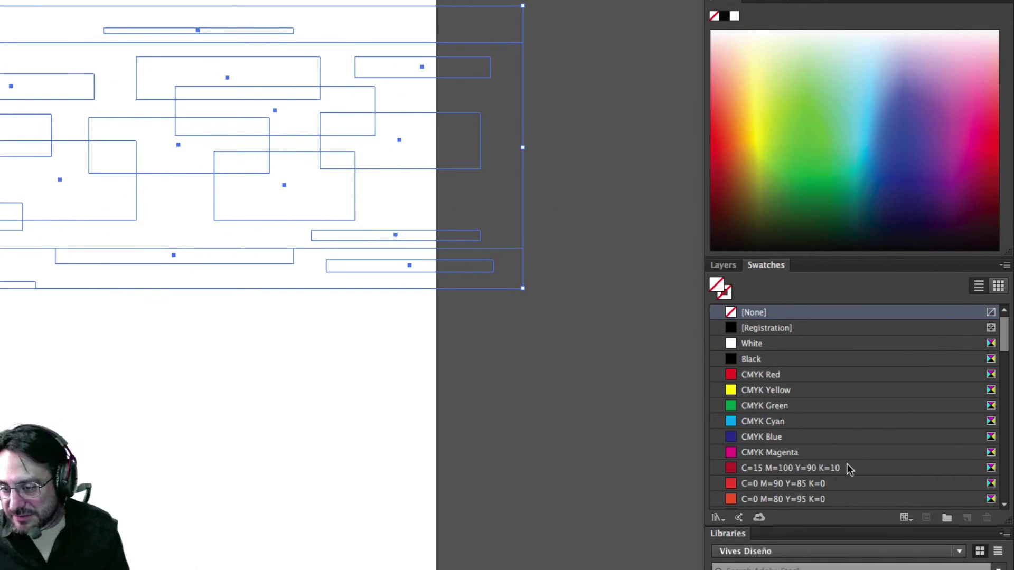
{"action": "left_click", "coordinate": [817, 470]}
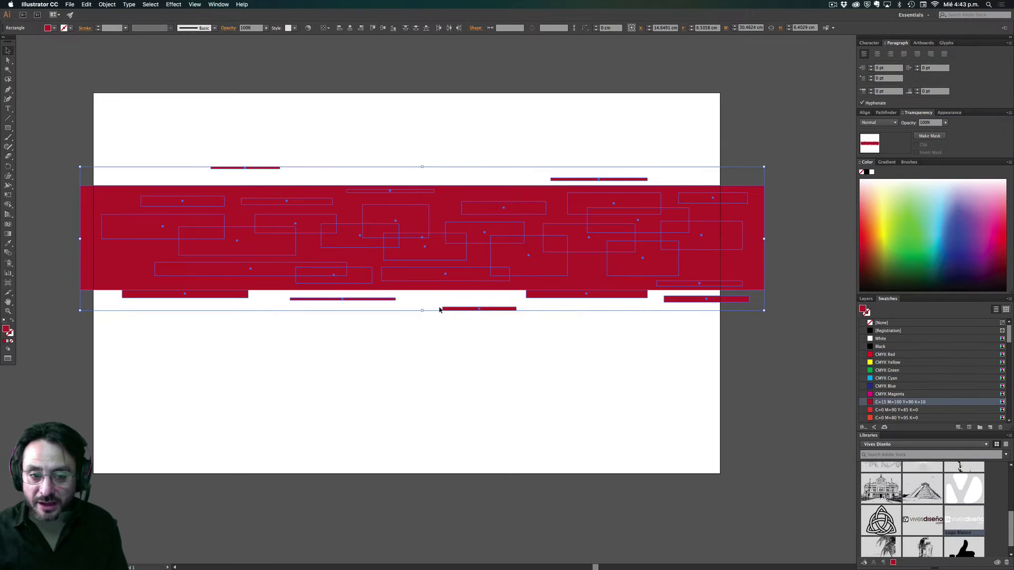
{"action": "left_click", "coordinate": [657, 424]}
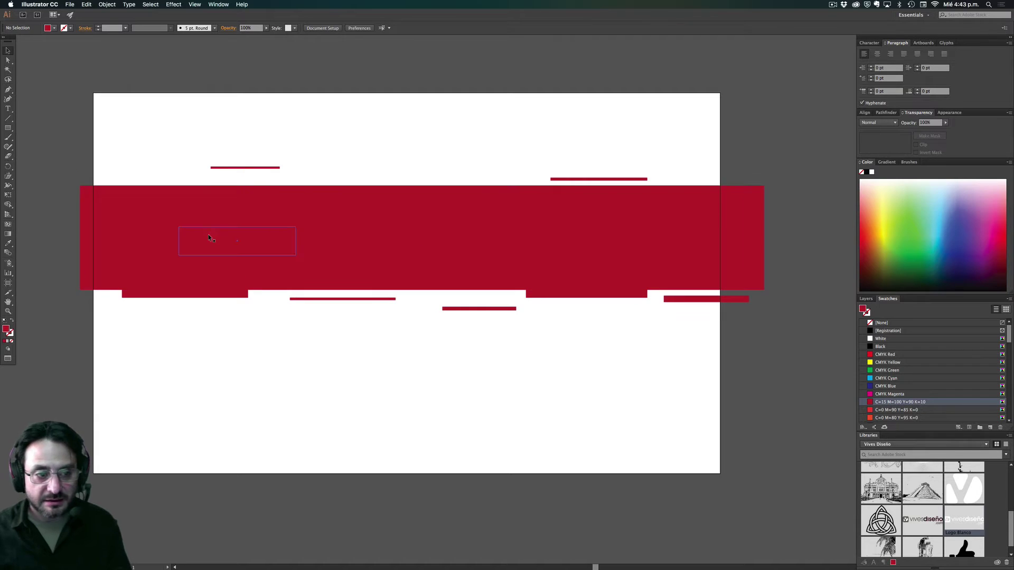
{"action": "left_click_drag", "start_coordinate": [55, 138], "coordinate": [794, 355]}
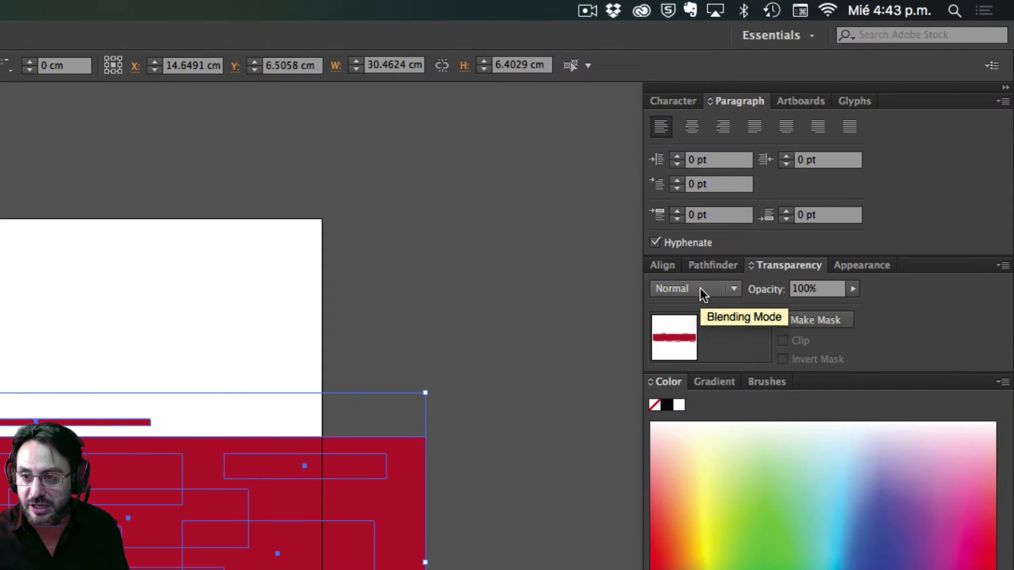
Set the red rectangles' blend mode to Multiply.
{"action": "left_click", "coordinate": [689, 290]}
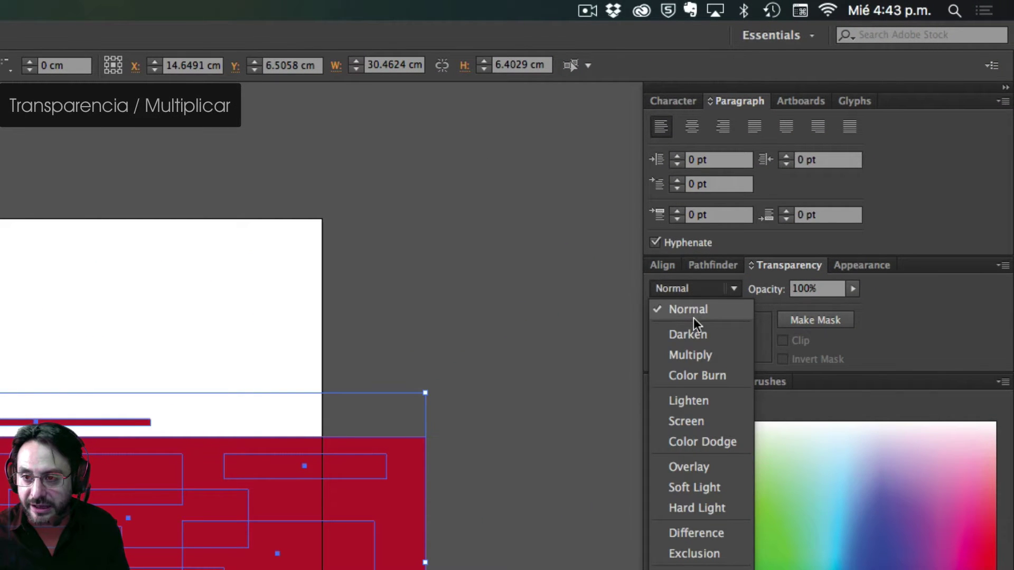
{"action": "left_click", "coordinate": [695, 355]}
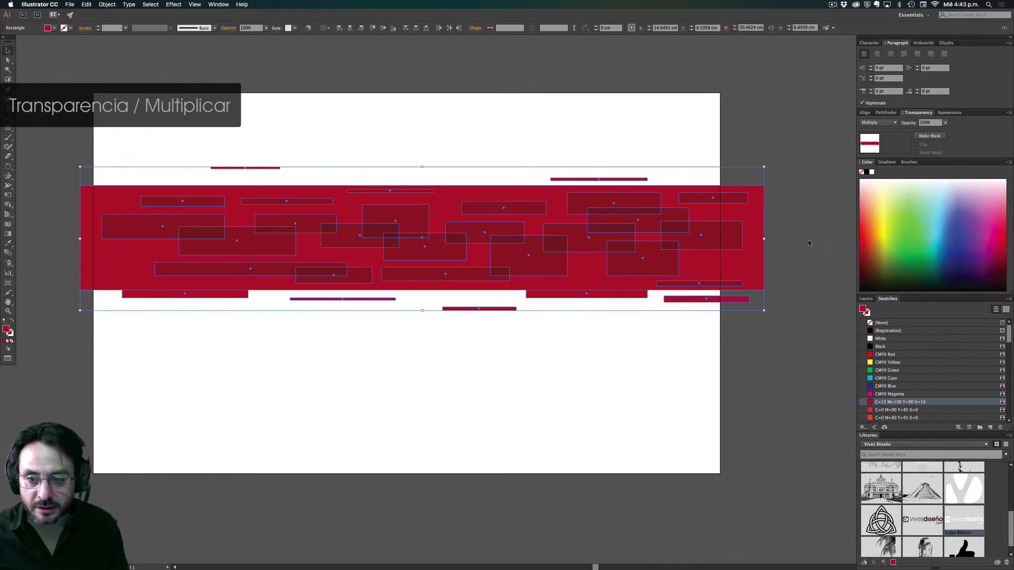
{"action": "left_click", "coordinate": [808, 241]}
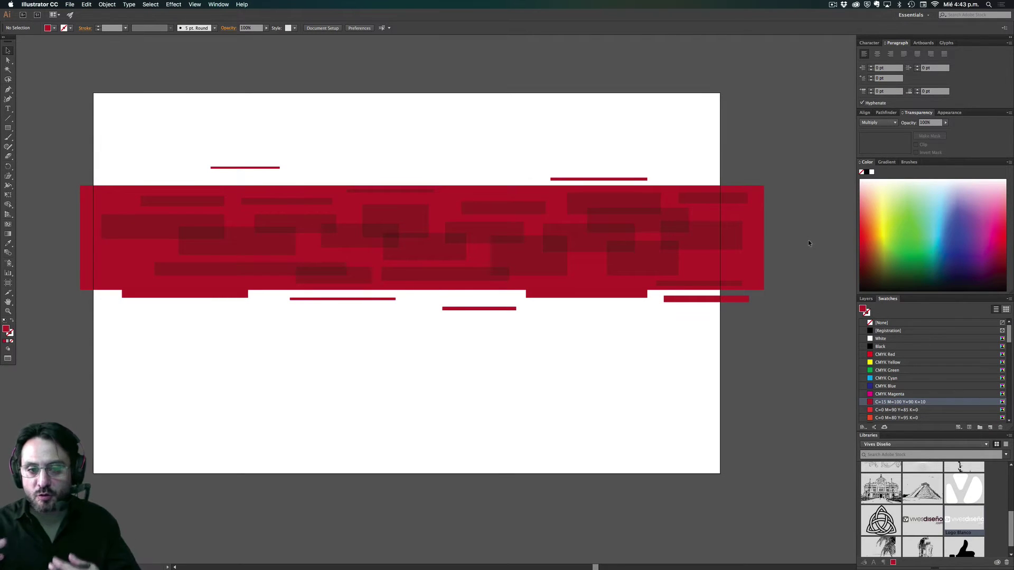
Nudge the lower-left line and the bar below the right half up slightly.
{"action": "left_click", "coordinate": [245, 295]}
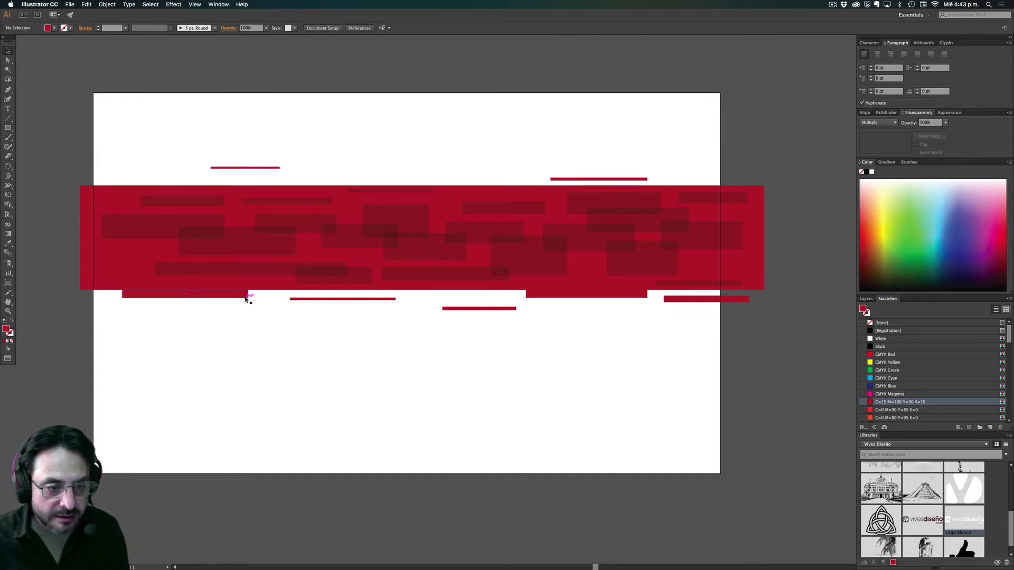
{"action": "key", "text": "Up"}
{"action": "key", "text": "Up"}
{"action": "key", "text": "Up"}
{"action": "key", "text": "Up"}
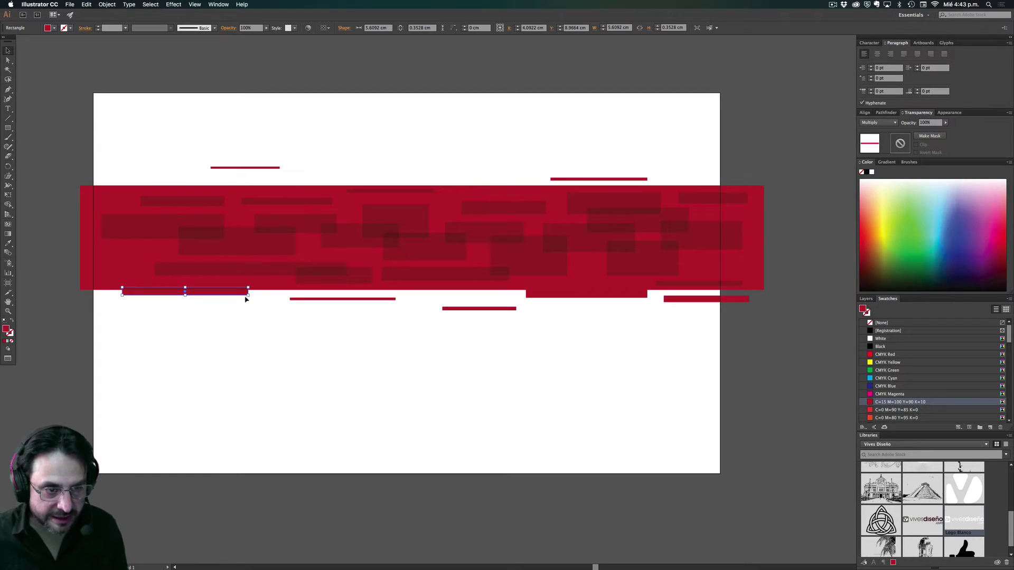
{"action": "left_click", "coordinate": [519, 338]}
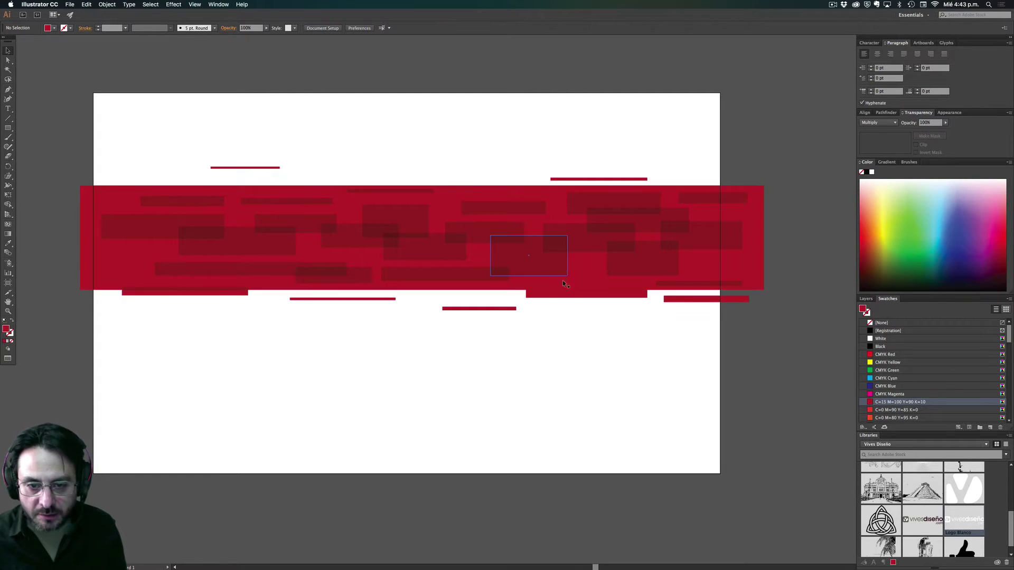
{"action": "left_click", "coordinate": [570, 295]}
{"action": "key", "text": "Left"}
{"action": "key", "text": "Left"}
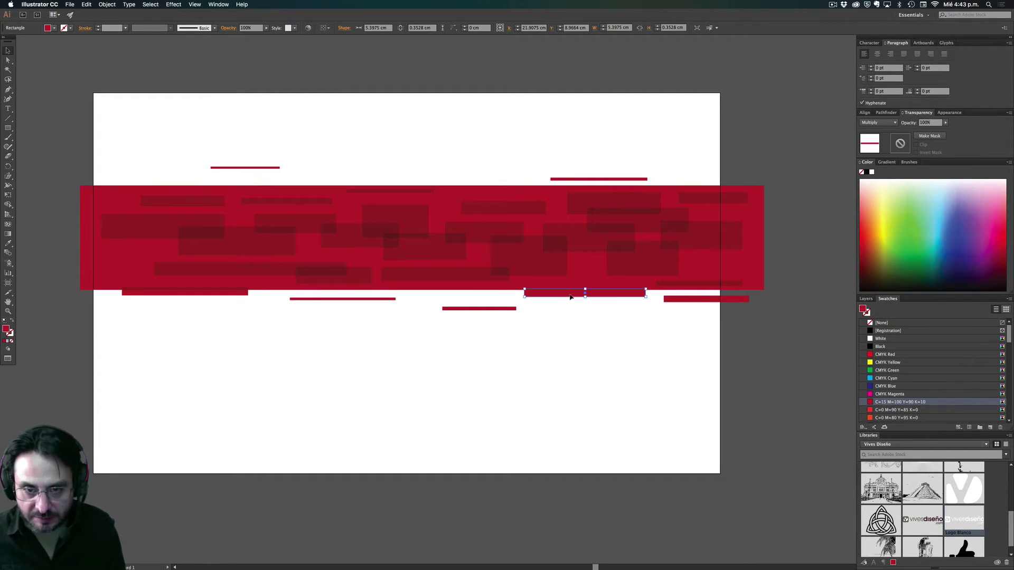
{"action": "key", "text": "Up"}
{"action": "key", "text": "Up"}
{"action": "key", "text": "Up"}
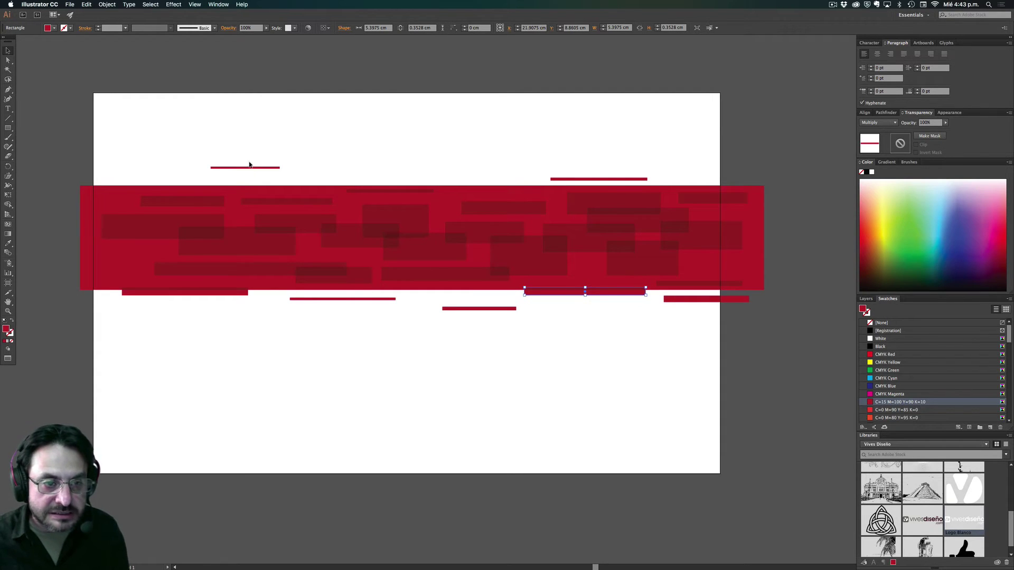
Realign the top lines on the band's upper edge and duplicate the top-left line toward the centre.
{"action": "left_click_drag", "start_coordinate": [250, 170], "coordinate": [252, 180]}
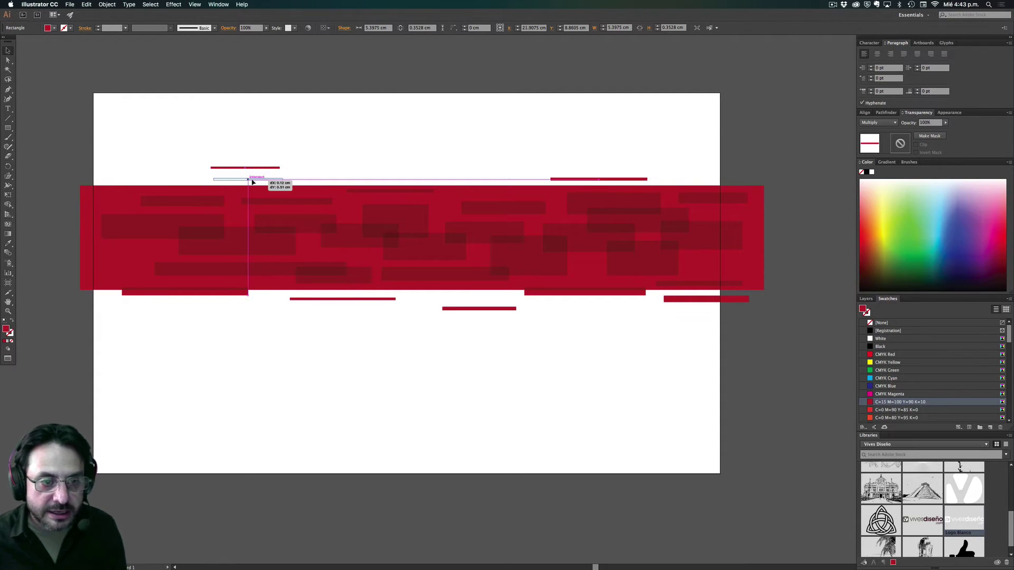
{"action": "left_click", "coordinate": [357, 164]}
{"action": "left_click_drag", "start_coordinate": [279, 180], "coordinate": [437, 179]}
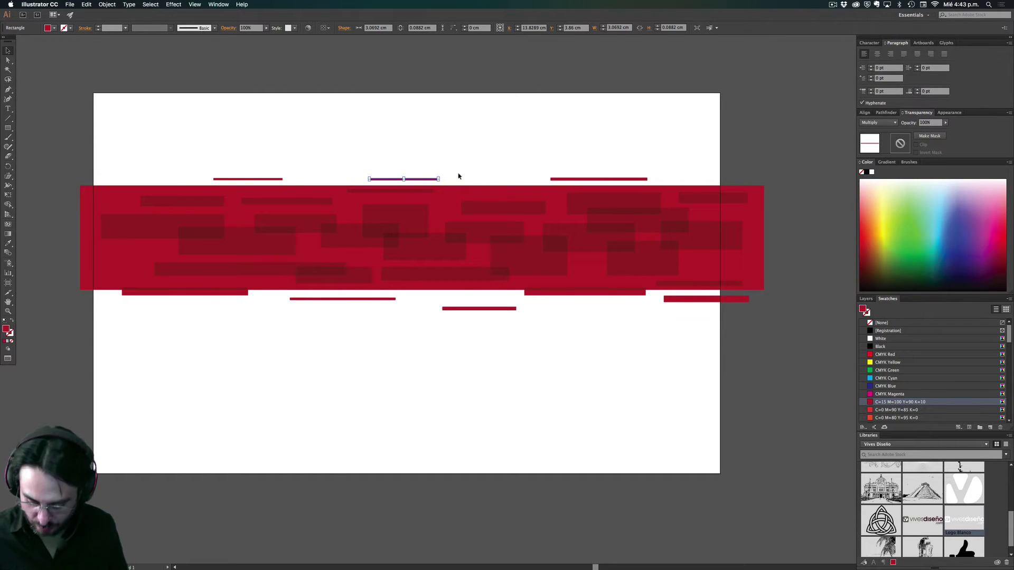
{"action": "key", "text": "Up"}
{"action": "key", "text": "Up"}
{"action": "key", "text": "Up"}
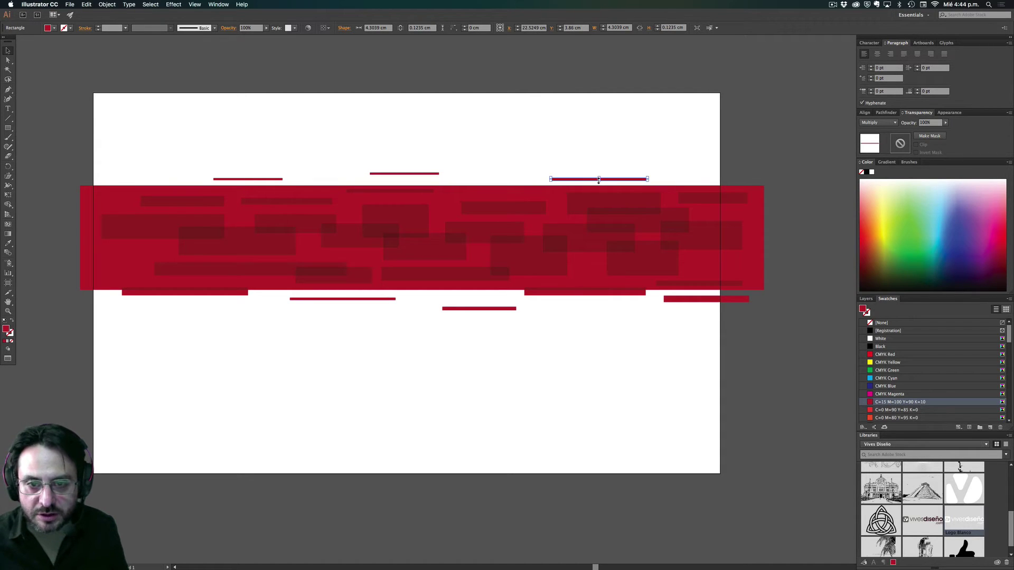
{"action": "left_click_drag", "start_coordinate": [598, 180], "coordinate": [598, 183]}
{"action": "left_click", "coordinate": [704, 154]}
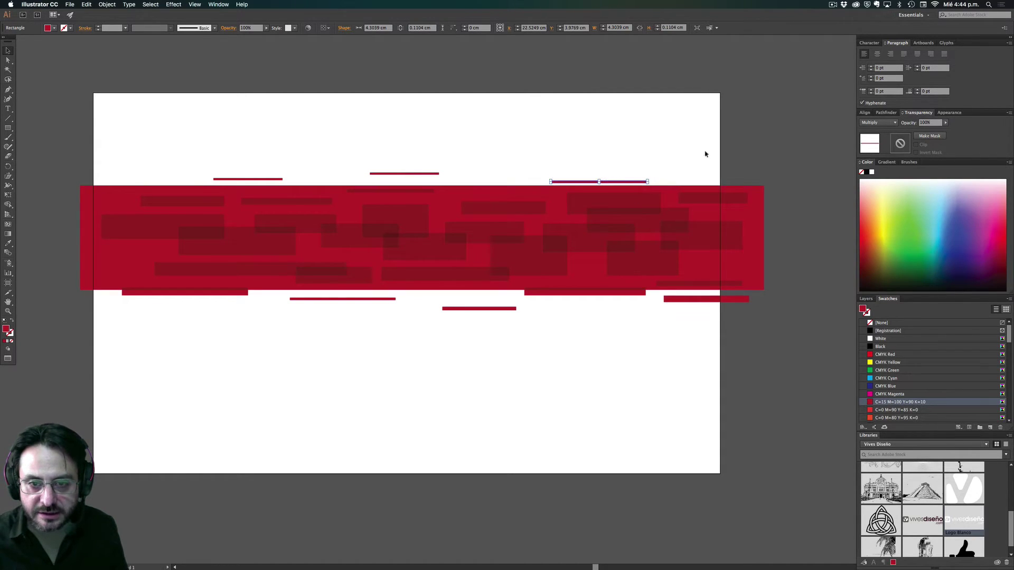
{"action": "left_click", "coordinate": [609, 183]}
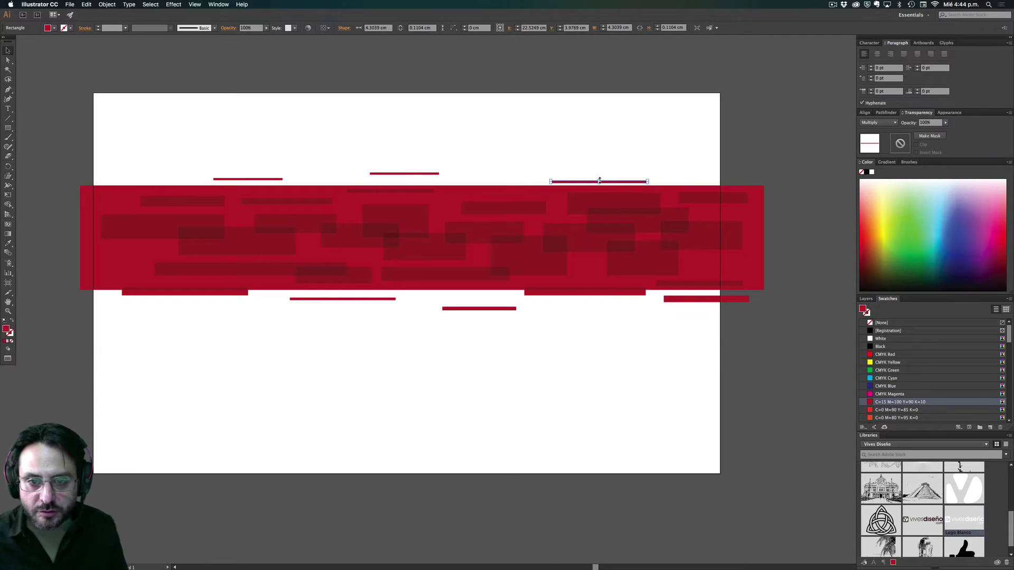
{"action": "left_click_drag", "start_coordinate": [599, 181], "coordinate": [594, 188]}
{"action": "left_click", "coordinate": [686, 163]}
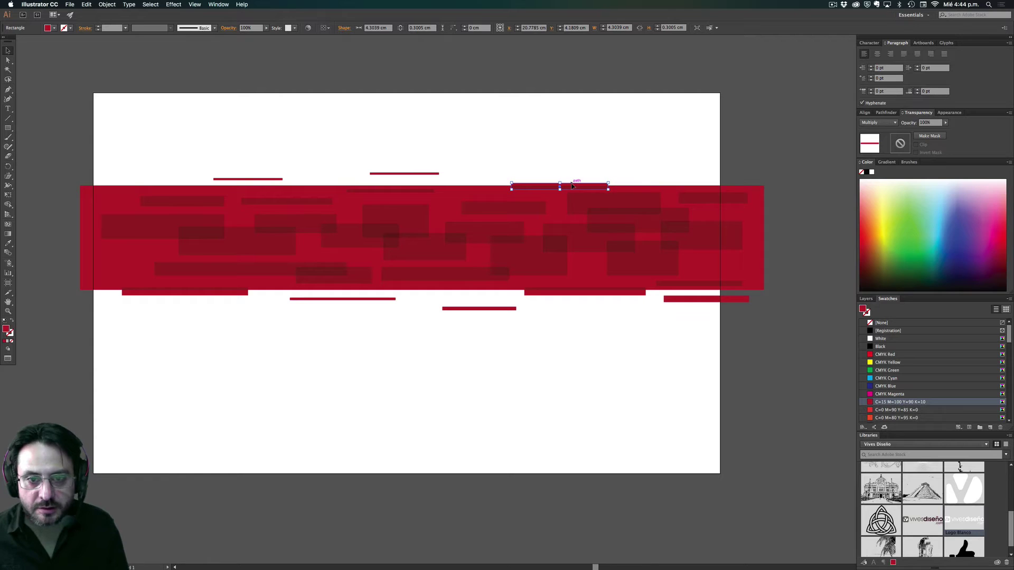
{"action": "left_click", "coordinate": [598, 159]}
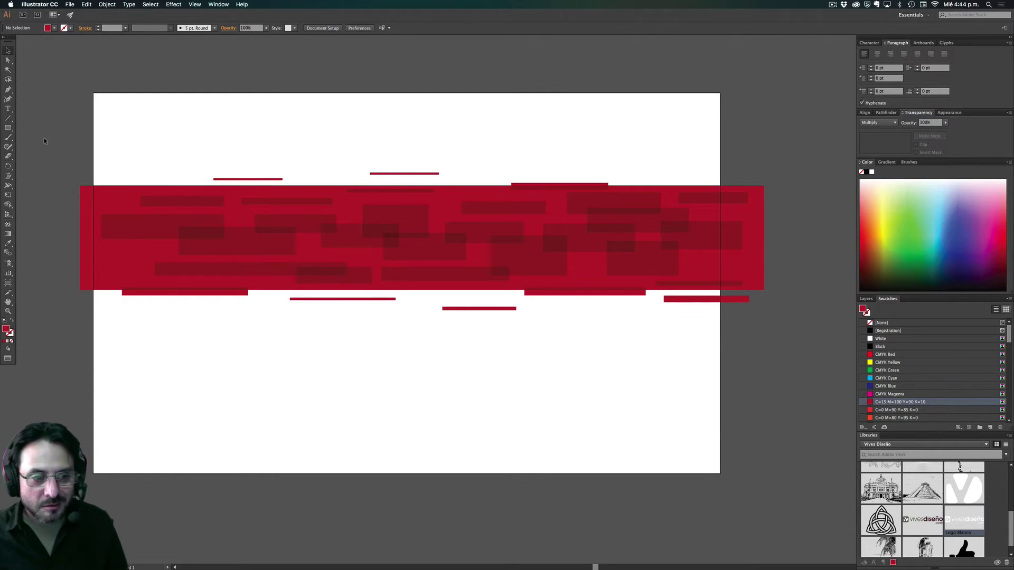
{"action": "left_click_drag", "start_coordinate": [44, 141], "coordinate": [792, 352]}
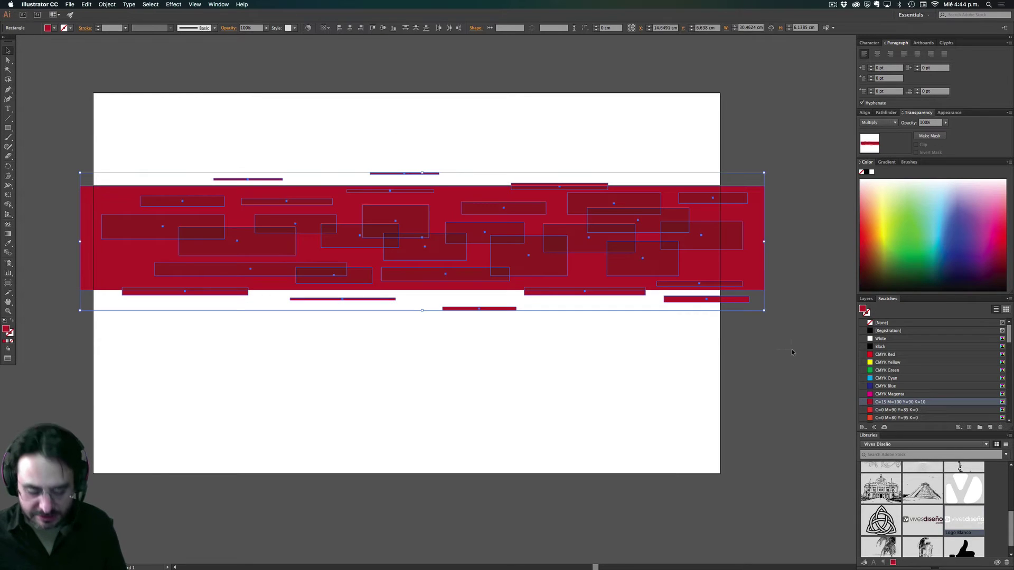
Move the banner down, paste a copy in place, and rotate the copy over the original.
{"action": "left_click", "coordinate": [681, 389]}
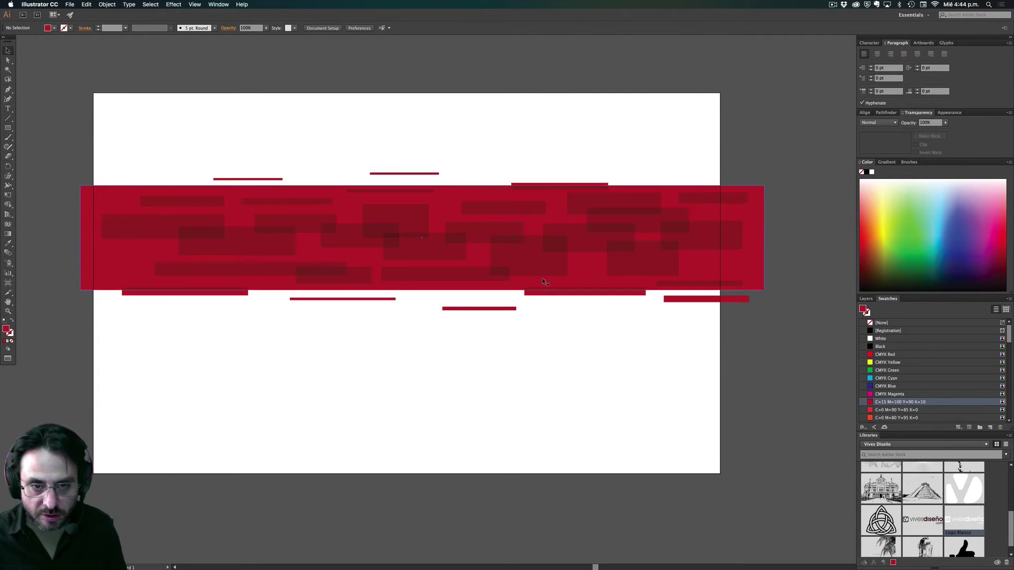
{"action": "left_click_drag", "start_coordinate": [542, 278], "coordinate": [543, 308]}
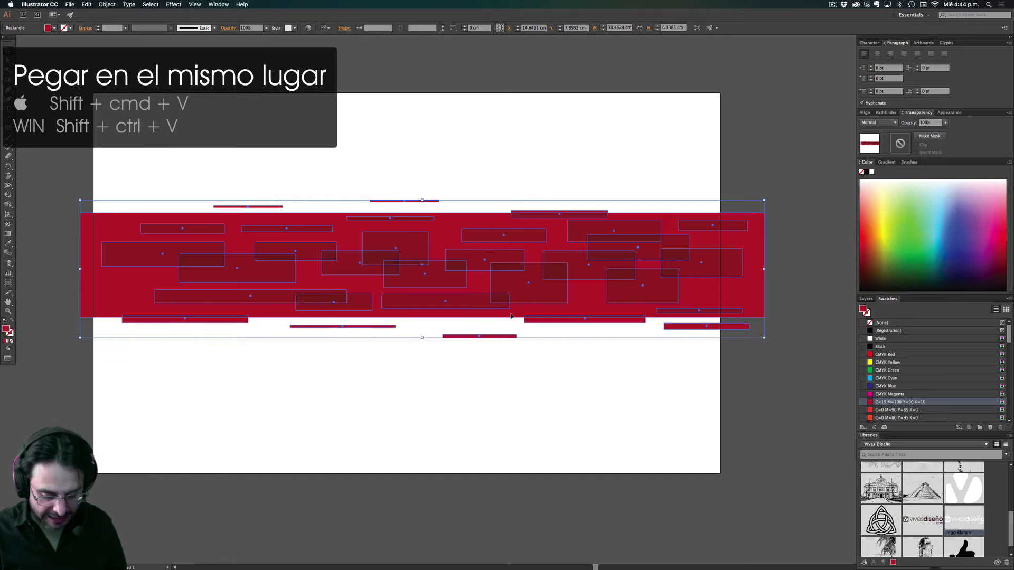
{"action": "key", "text": "super+shift+v"}
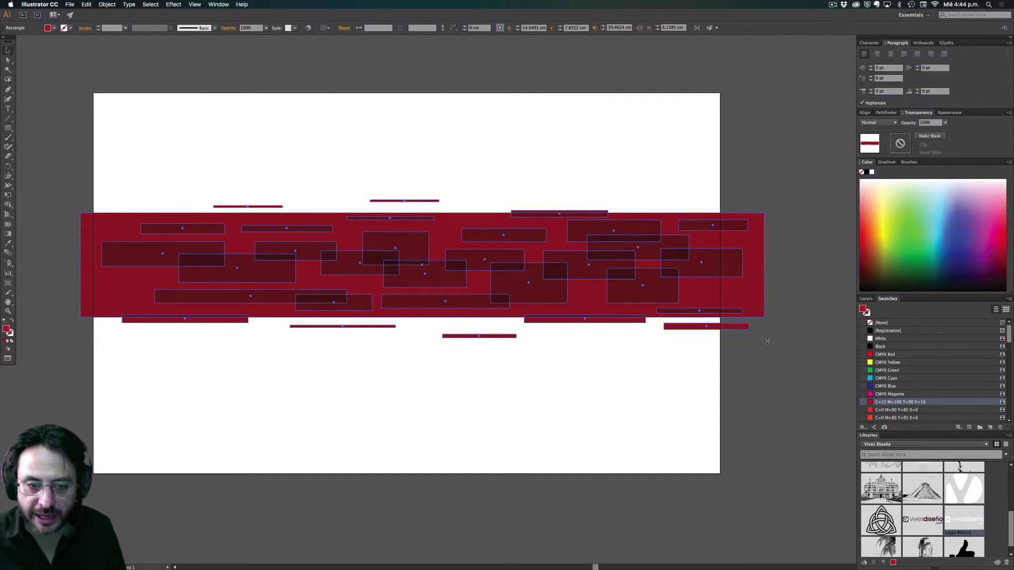
{"action": "mouse_move", "coordinate": [767, 341]}
{"action": "left_mouse_down"}
{"action": "mouse_move", "coordinate": [654, 197]}
{"action": "mouse_move", "coordinate": [318, 231]}
{"action": "left_mouse_up"}
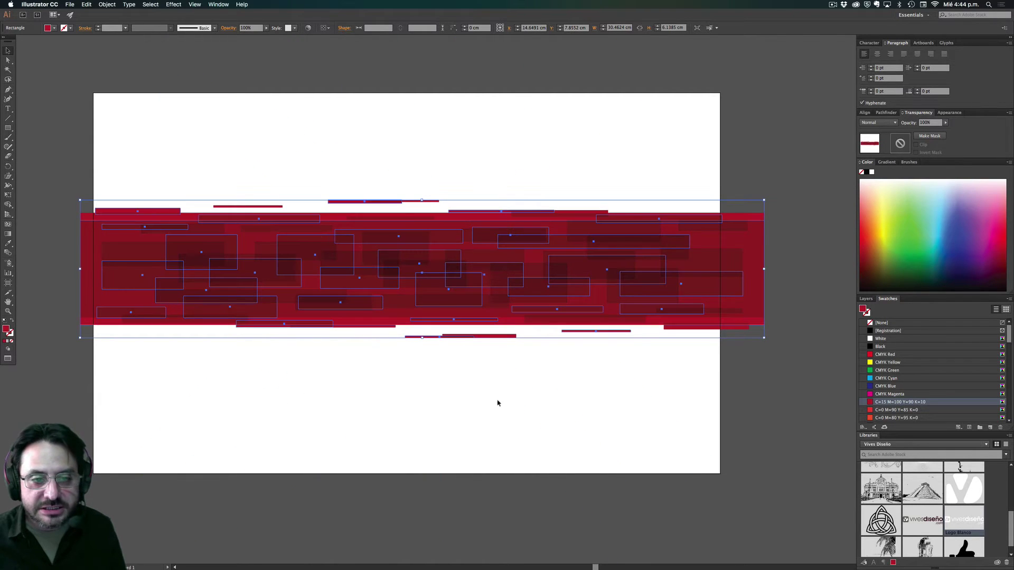
Squash the rotated copy vertically from top and bottom to fit within the crimson band.
{"action": "left_click", "coordinate": [434, 391]}
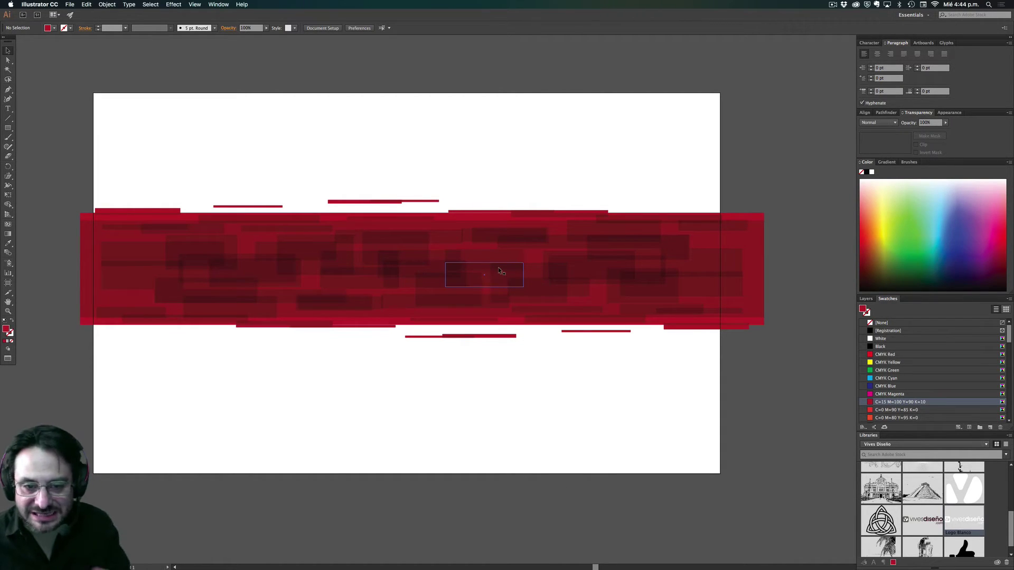
{"action": "key", "text": "ctrl+a"}
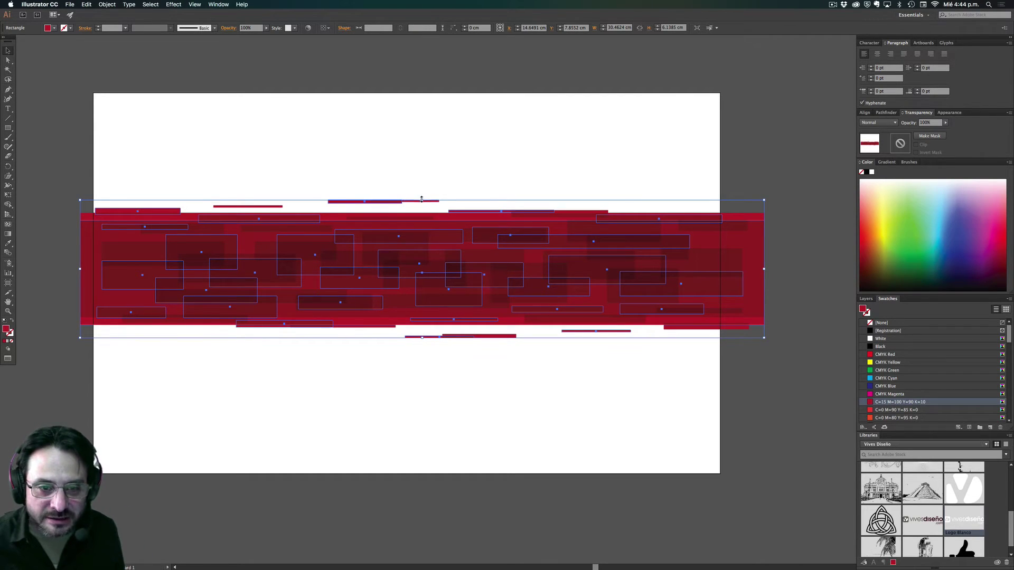
{"action": "left_click_drag", "start_coordinate": [421, 199], "coordinate": [422, 236]}
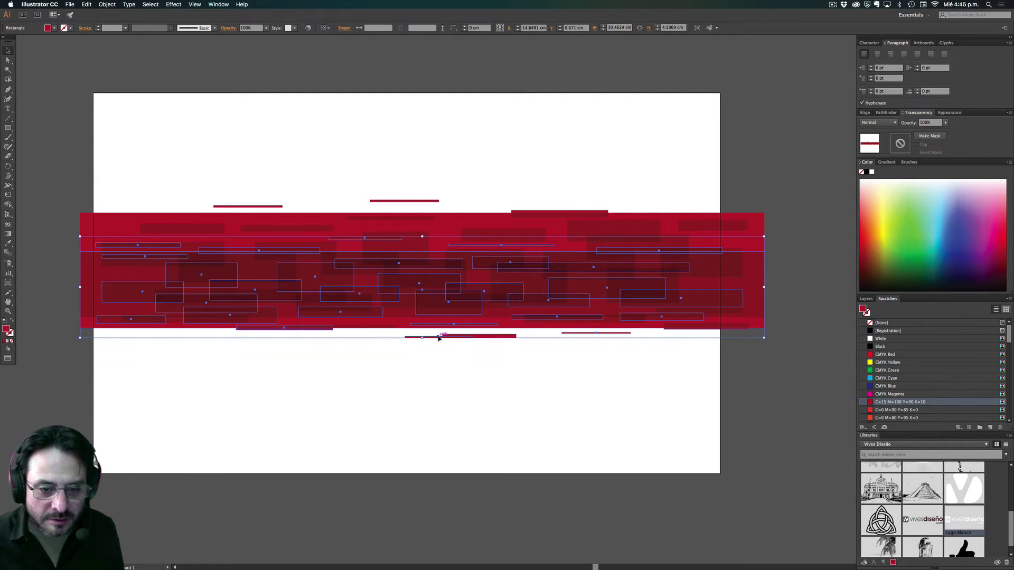
{"action": "left_click_drag", "start_coordinate": [423, 338], "coordinate": [423, 317]}
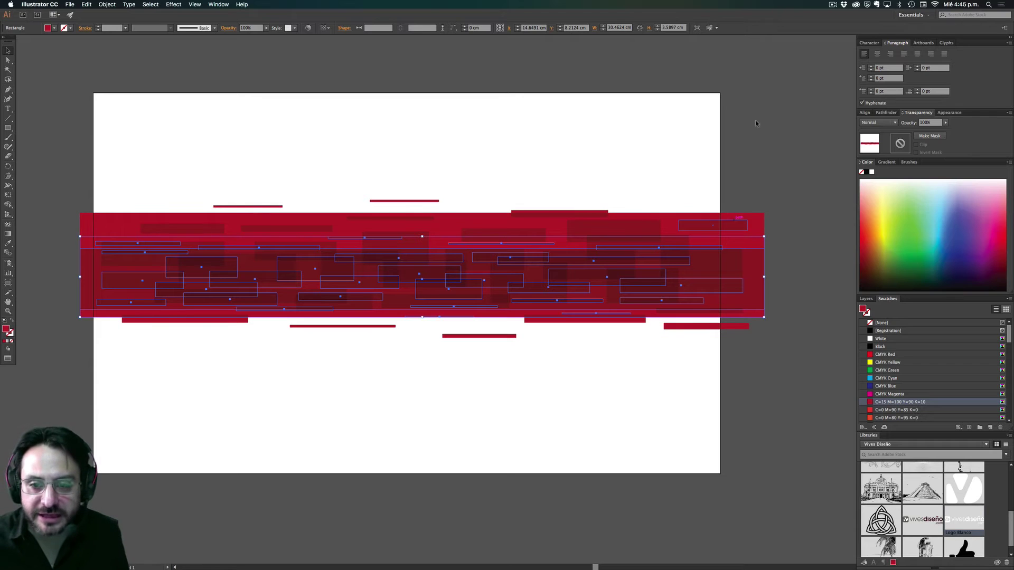
Reselect the whole banner, including the thin bars above and below the band.
{"action": "left_click", "coordinate": [806, 199]}
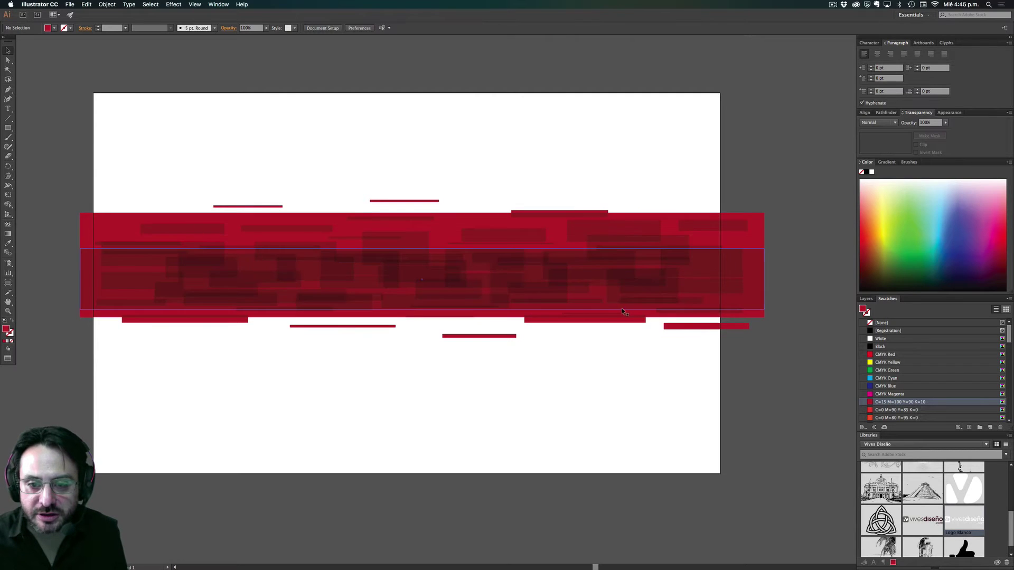
{"action": "left_click", "coordinate": [600, 279]}
{"action": "left_click", "coordinate": [804, 305]}
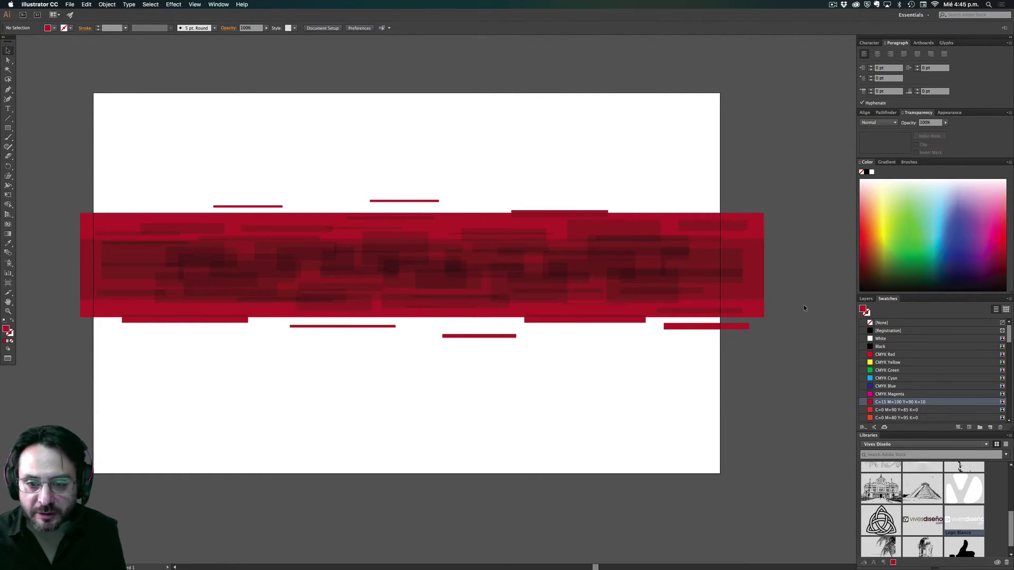
{"action": "left_click", "coordinate": [549, 320]}
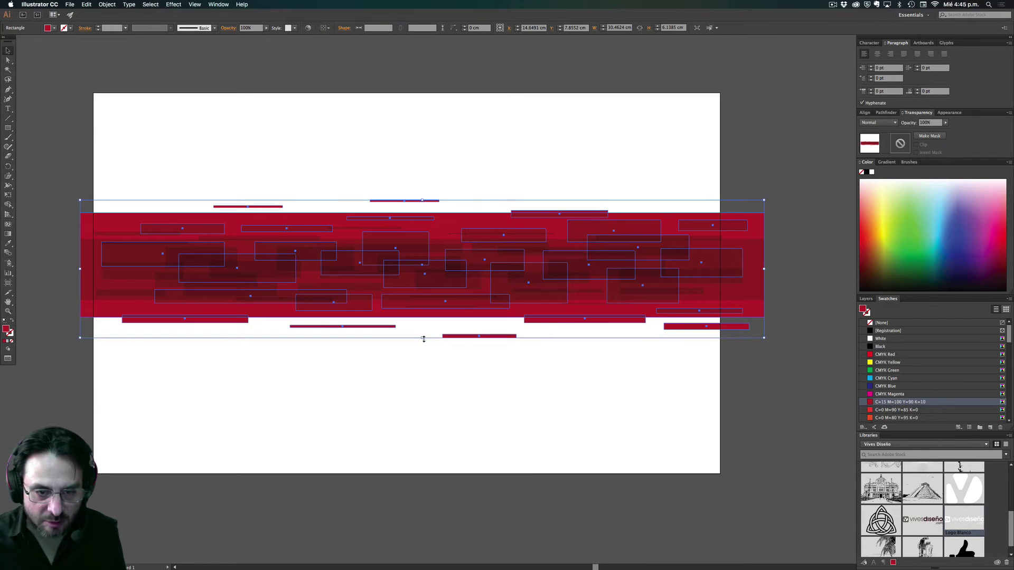
Stretch the whole banner and its inner stripe band taller downward.
{"action": "left_click_drag", "start_coordinate": [424, 338], "coordinate": [423, 354]}
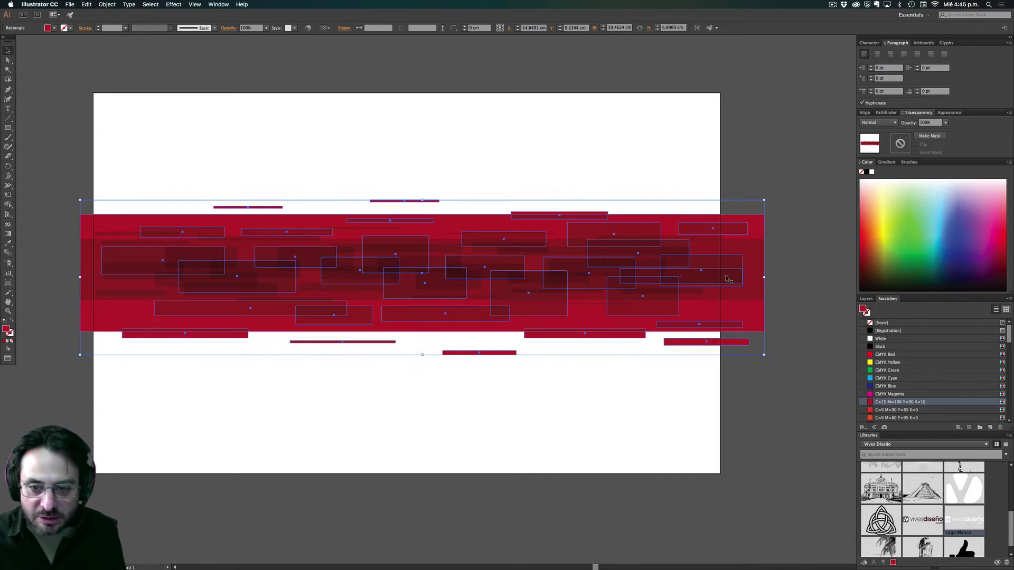
{"action": "left_click", "coordinate": [784, 262]}
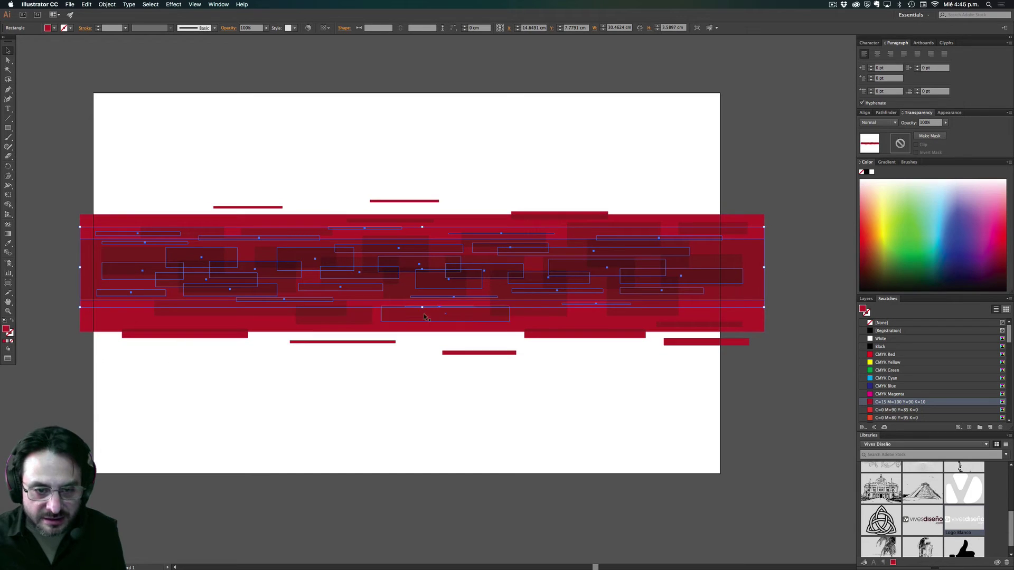
{"action": "left_click_drag", "start_coordinate": [422, 306], "coordinate": [424, 320]}
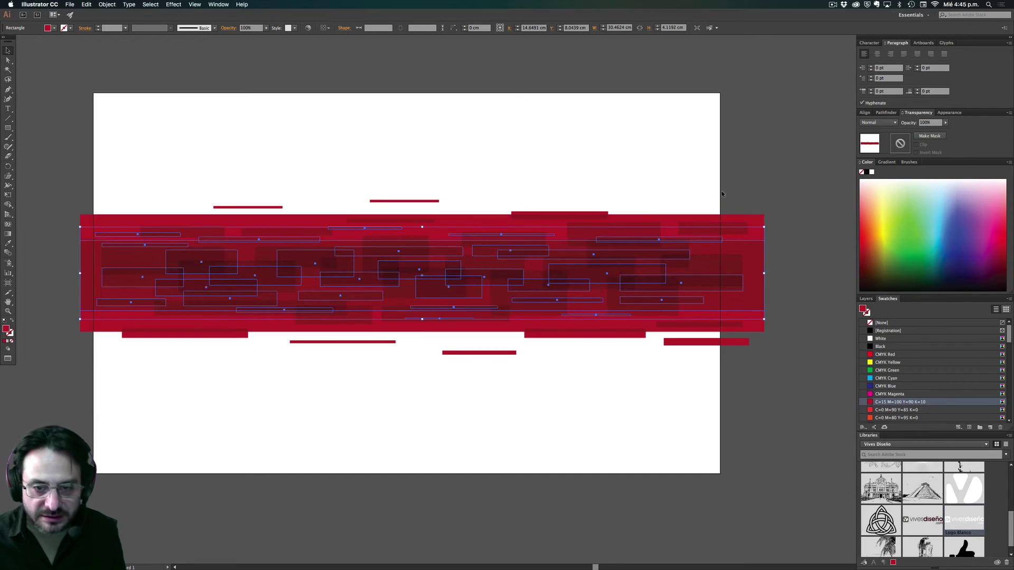
{"action": "left_click", "coordinate": [795, 221]}
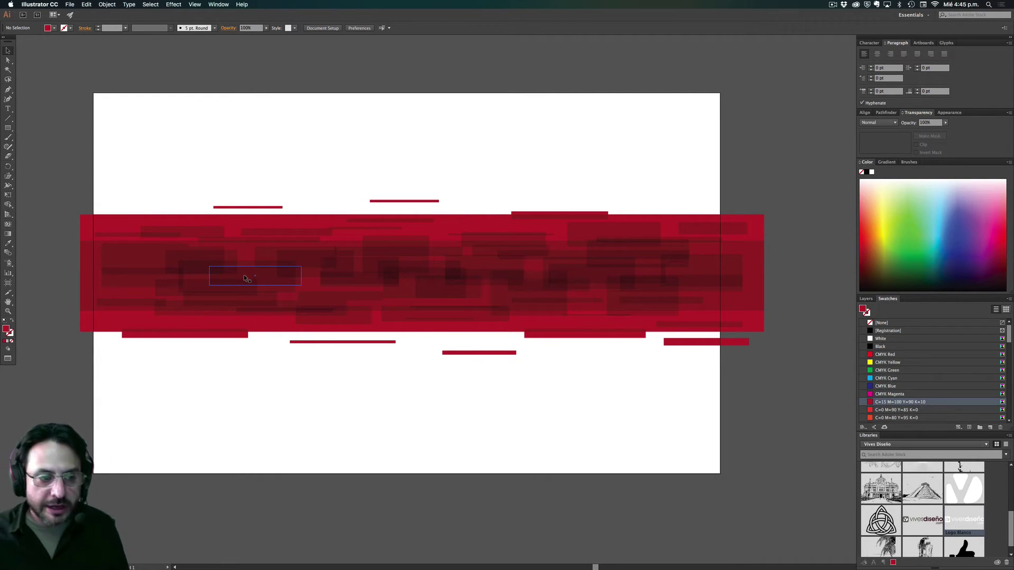
Widen the masked stripe group past the artboard's left and right edges.
{"action": "left_click", "coordinate": [101, 250]}
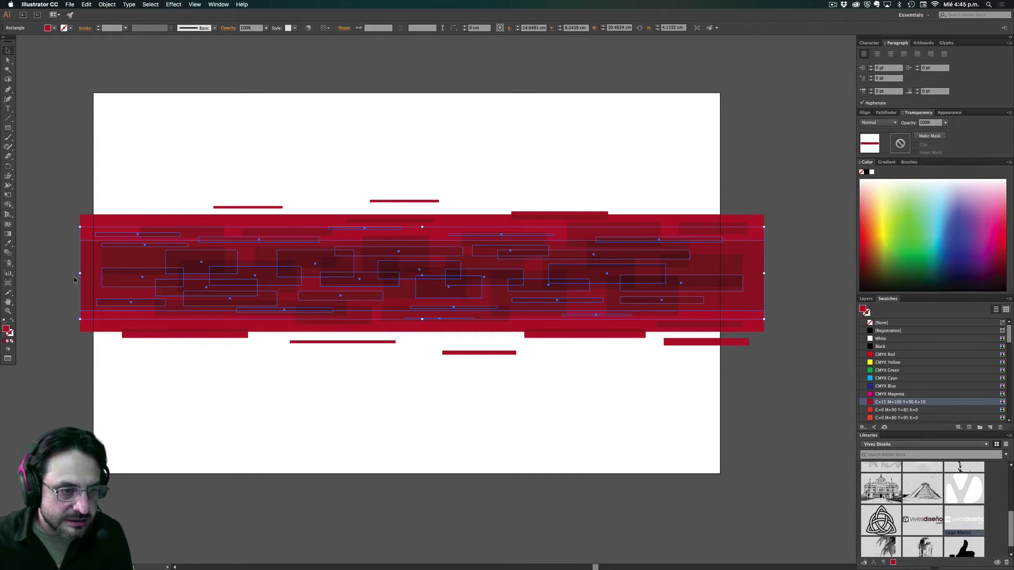
{"action": "left_click_drag", "start_coordinate": [79, 273], "coordinate": [25, 274]}
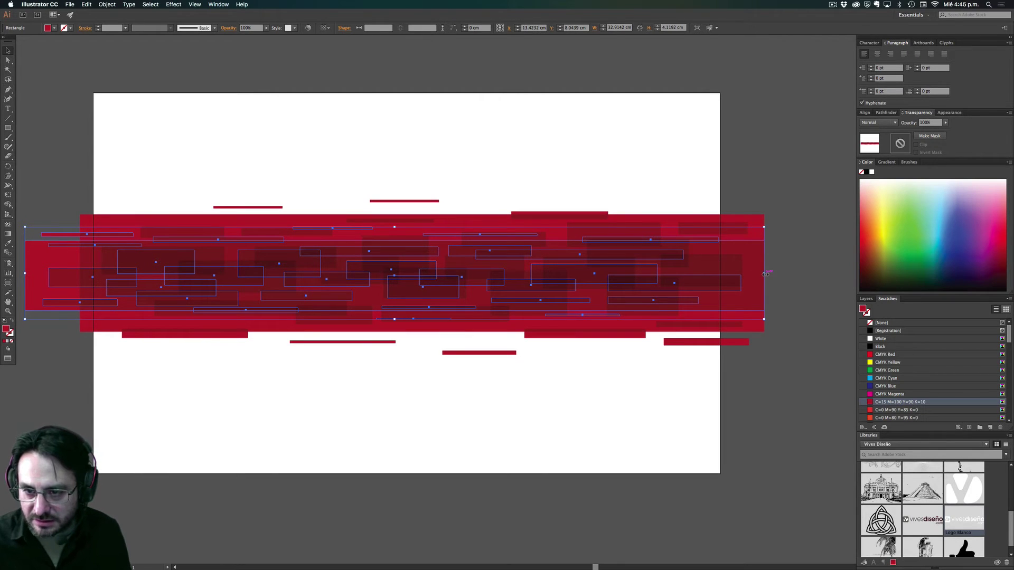
{"action": "left_click_drag", "start_coordinate": [765, 274], "coordinate": [804, 274]}
{"action": "left_click", "coordinate": [788, 374]}
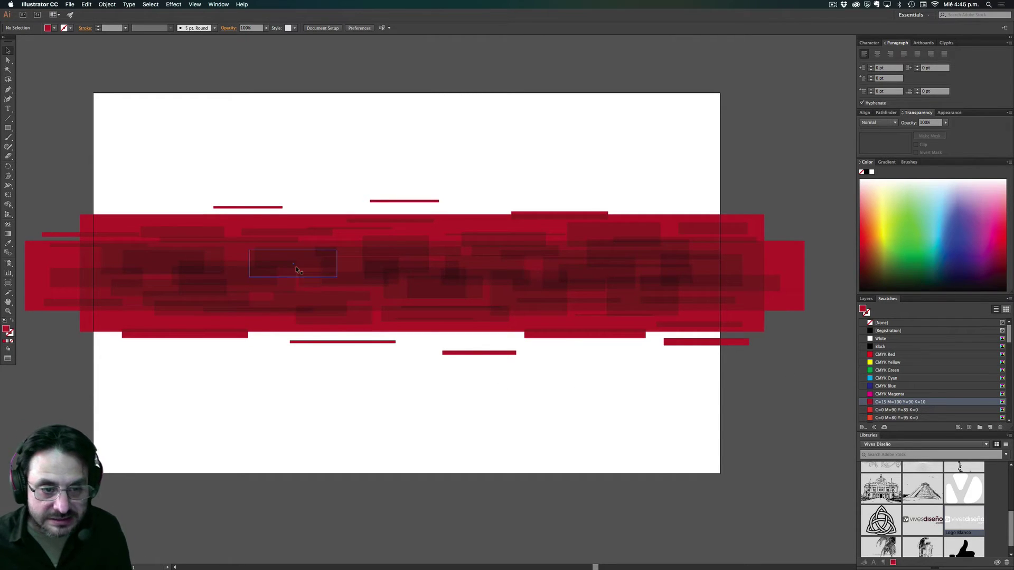
{"action": "double_click", "coordinate": [285, 289]}
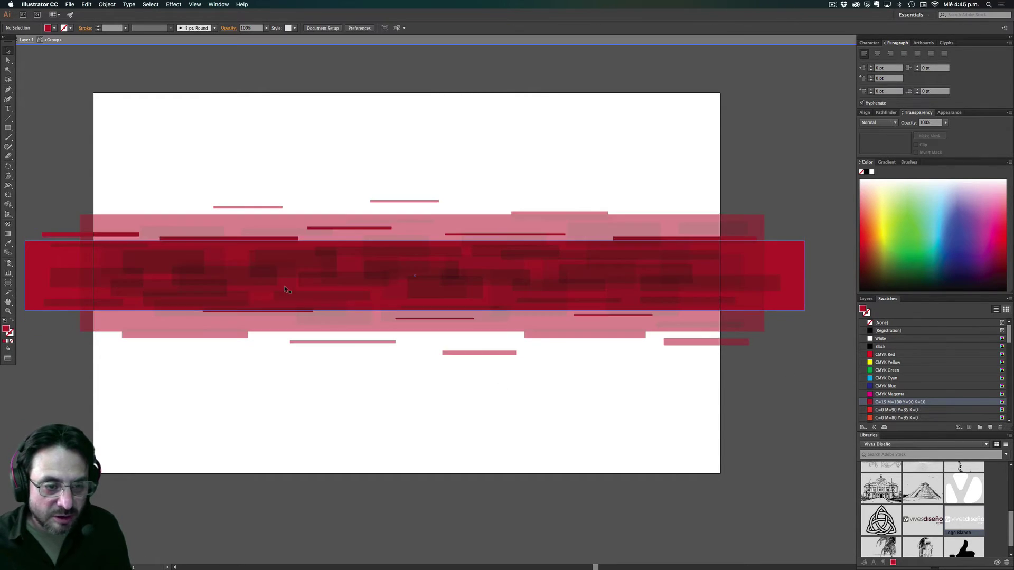
{"action": "left_click", "coordinate": [284, 288]}
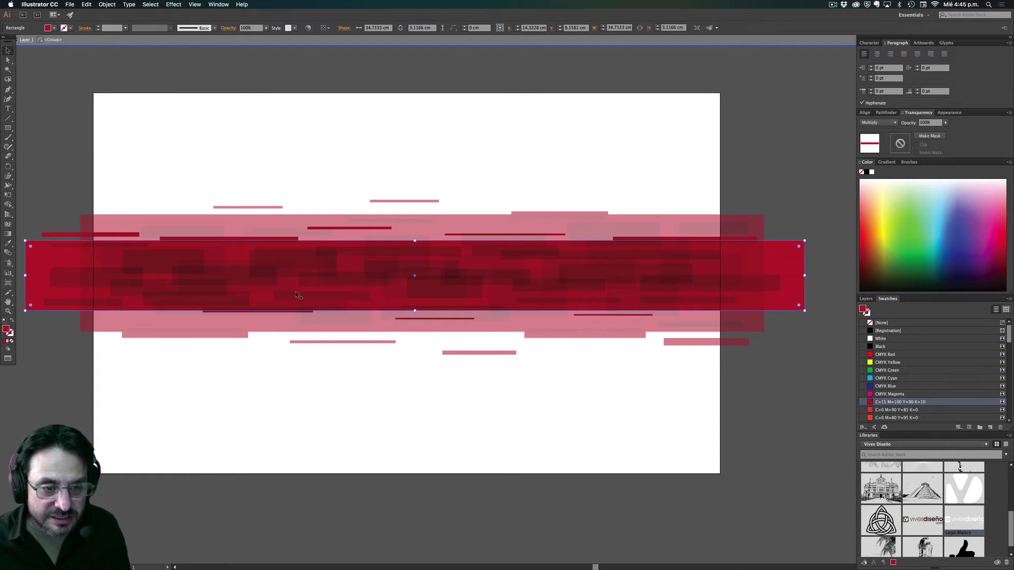
{"action": "left_click", "coordinate": [289, 275]}
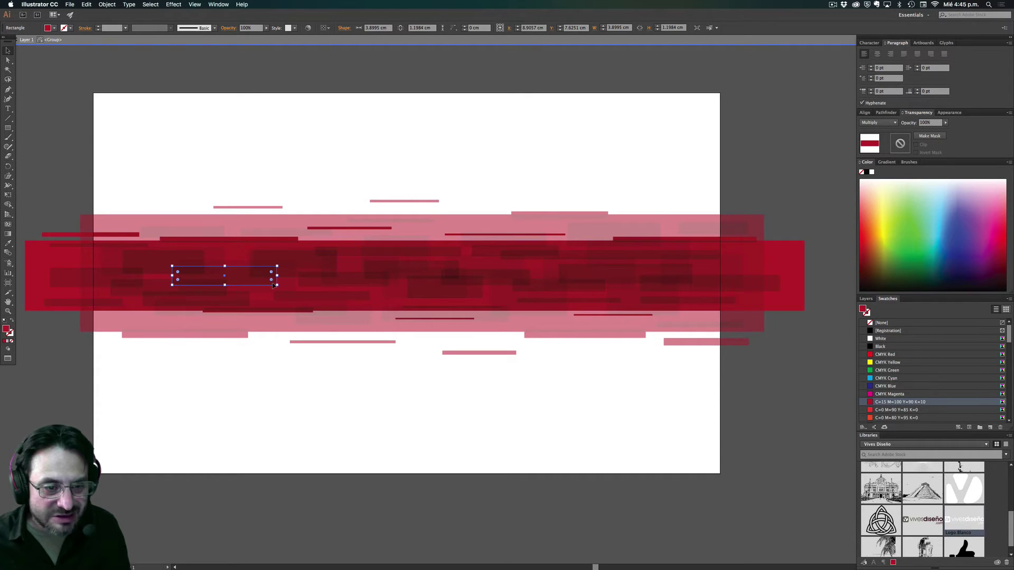
{"action": "left_click", "coordinate": [422, 293]}
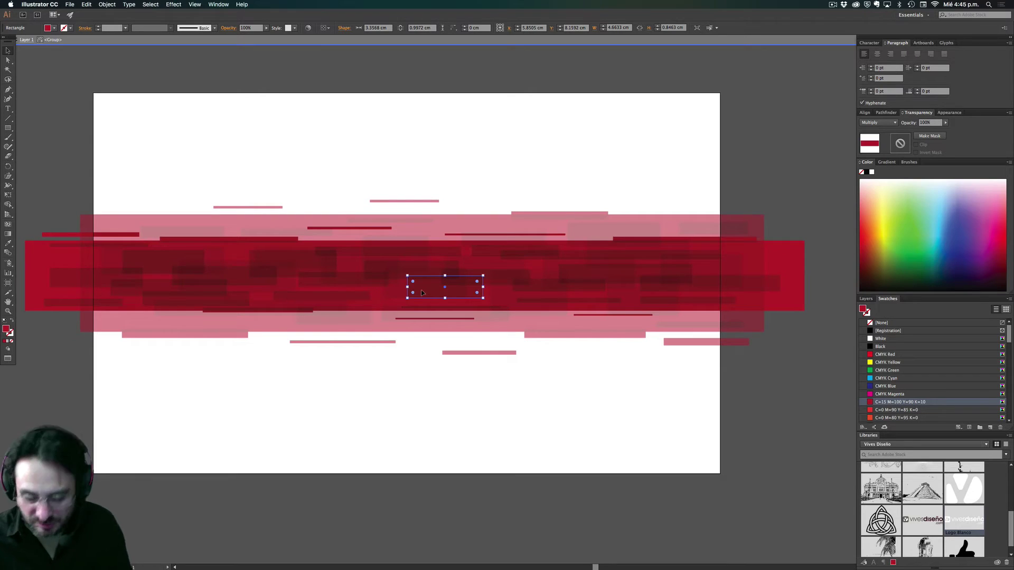
{"action": "key", "text": "super+shift+a"}
{"action": "left_click", "coordinate": [620, 274]}
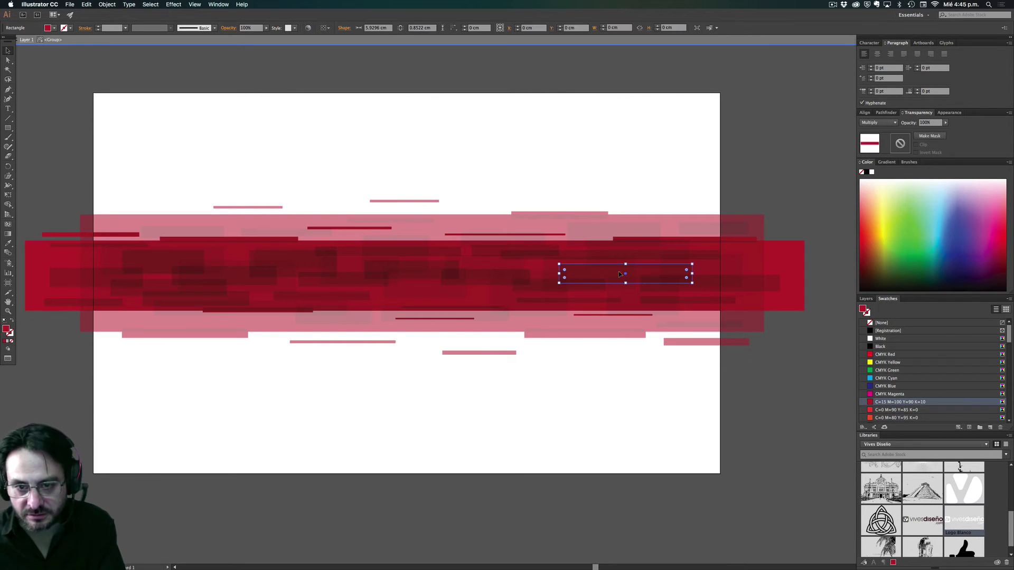
{"action": "key", "text": "super+shift+a"}
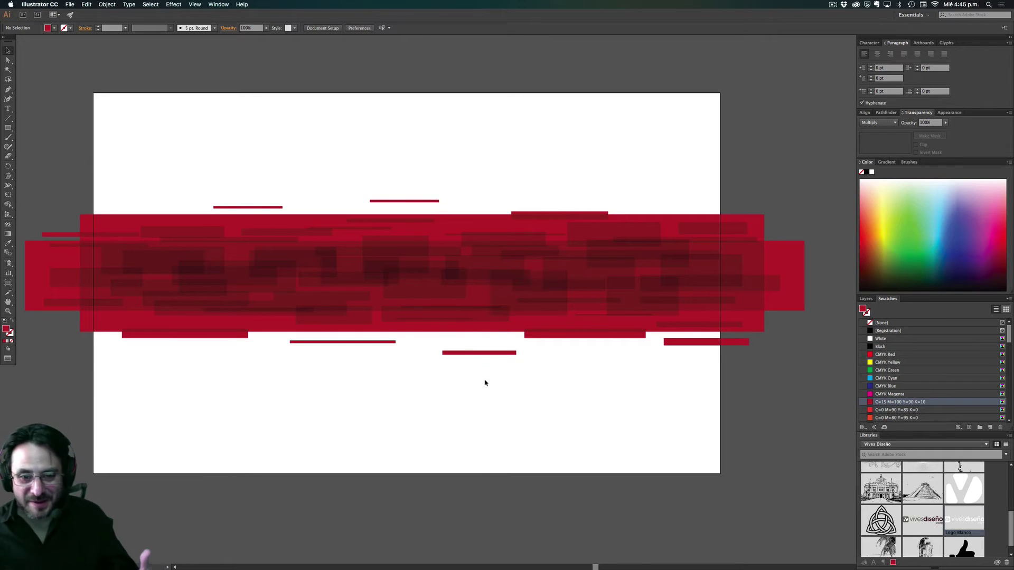
{"action": "double_click", "coordinate": [523, 296]}
{"action": "left_click", "coordinate": [497, 301]}
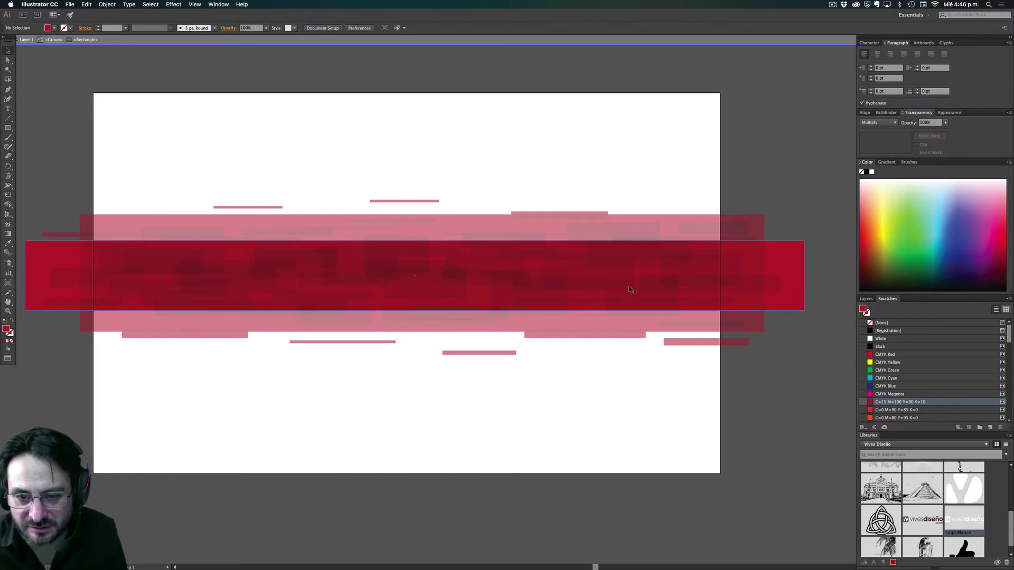
{"action": "left_click", "coordinate": [712, 397]}
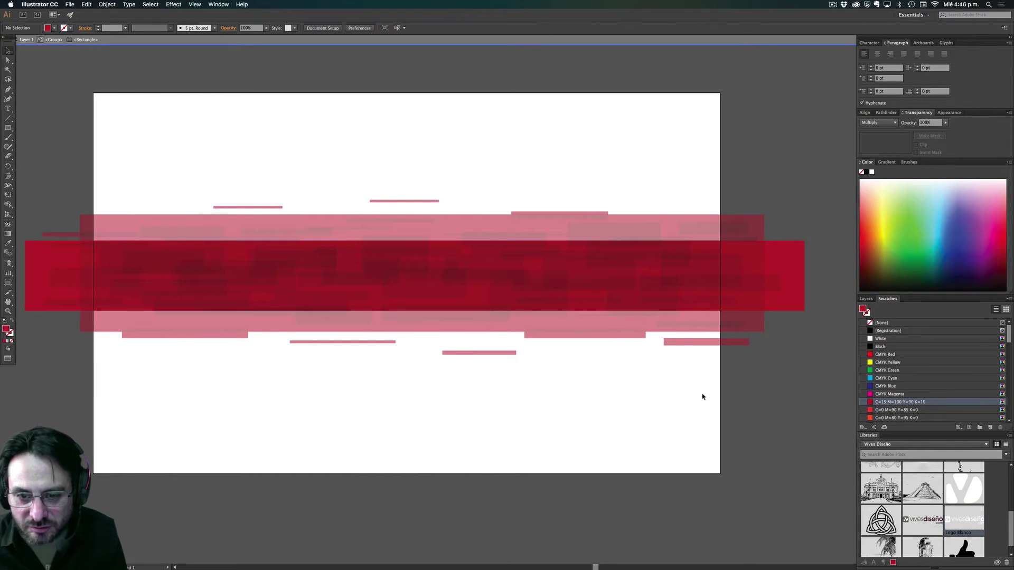
{"action": "double_click", "coordinate": [649, 312]}
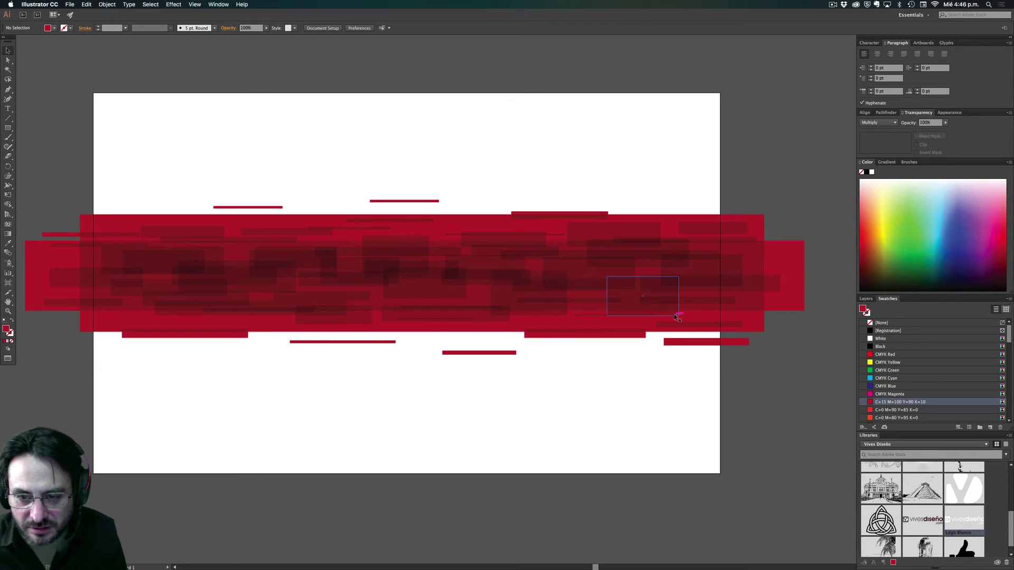
{"action": "double_click", "coordinate": [673, 311]}
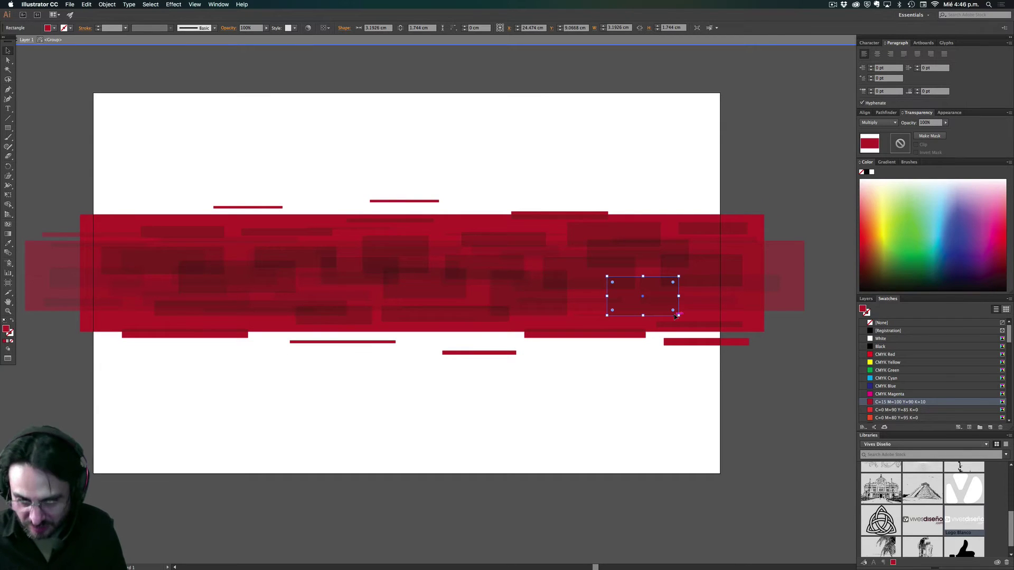
{"action": "double_click", "coordinate": [644, 390]}
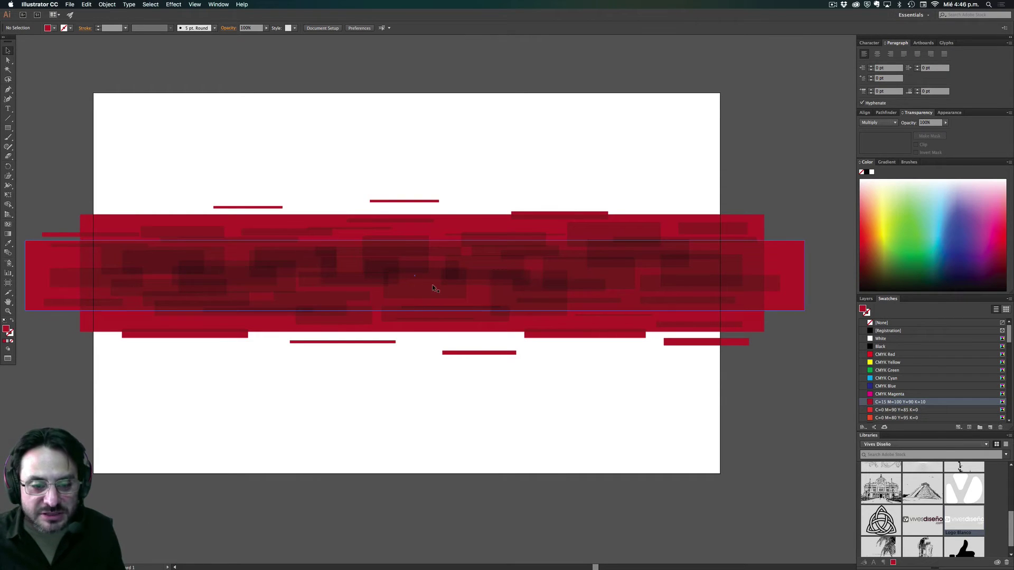
{"action": "mouse_move", "coordinate": [432, 284]}
{"action": "left_mouse_down"}
{"action": "mouse_move", "coordinate": [432, 308]}
{"action": "mouse_move", "coordinate": [432, 296]}
{"action": "left_mouse_up"}
{"action": "left_click", "coordinate": [507, 434]}
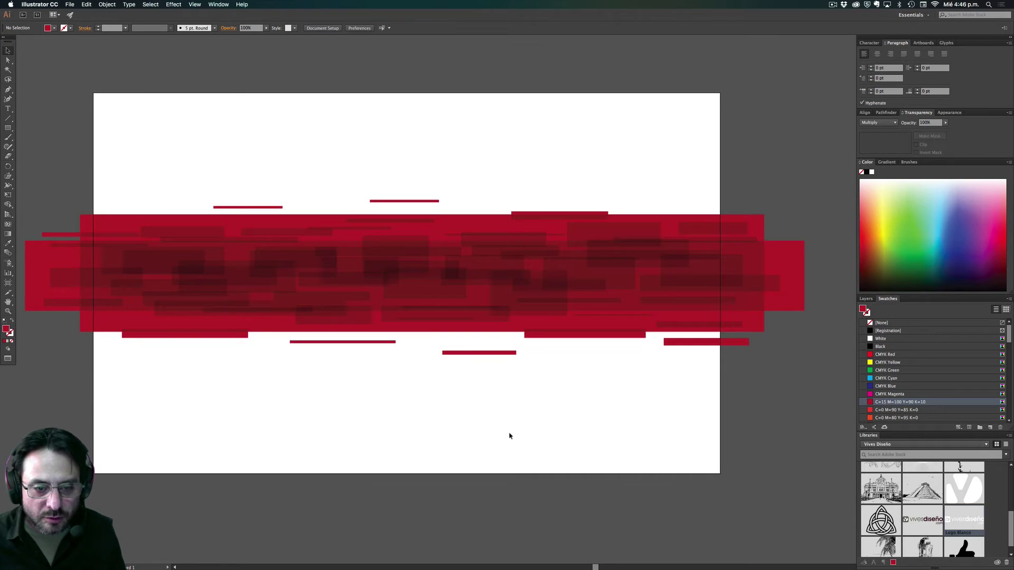
{"action": "left_click_drag", "start_coordinate": [431, 297], "coordinate": [432, 297]}
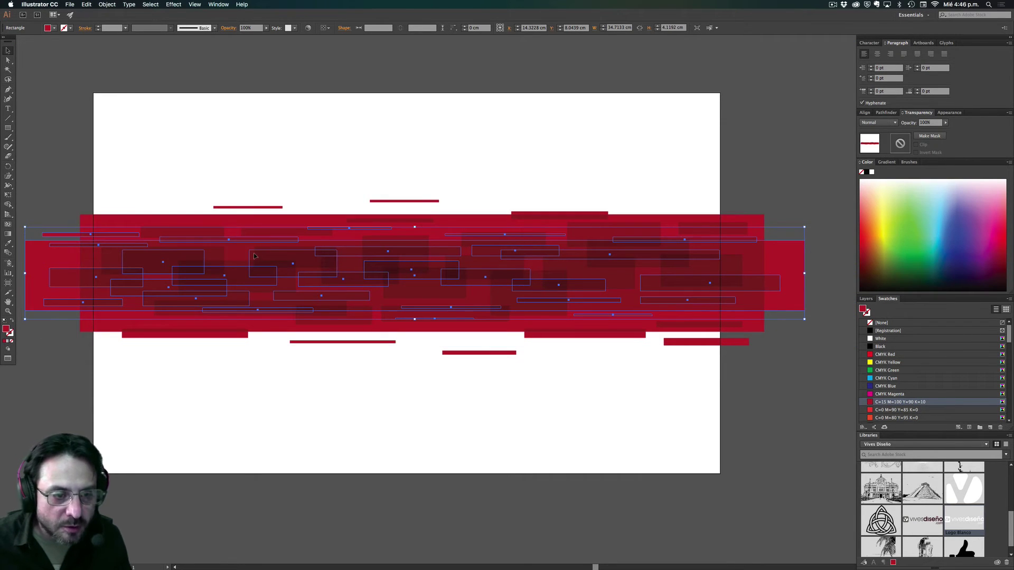
In isolation mode, set several small middle-band stripe rectangles to Screen blend mode.
{"action": "double_click", "coordinate": [254, 256]}
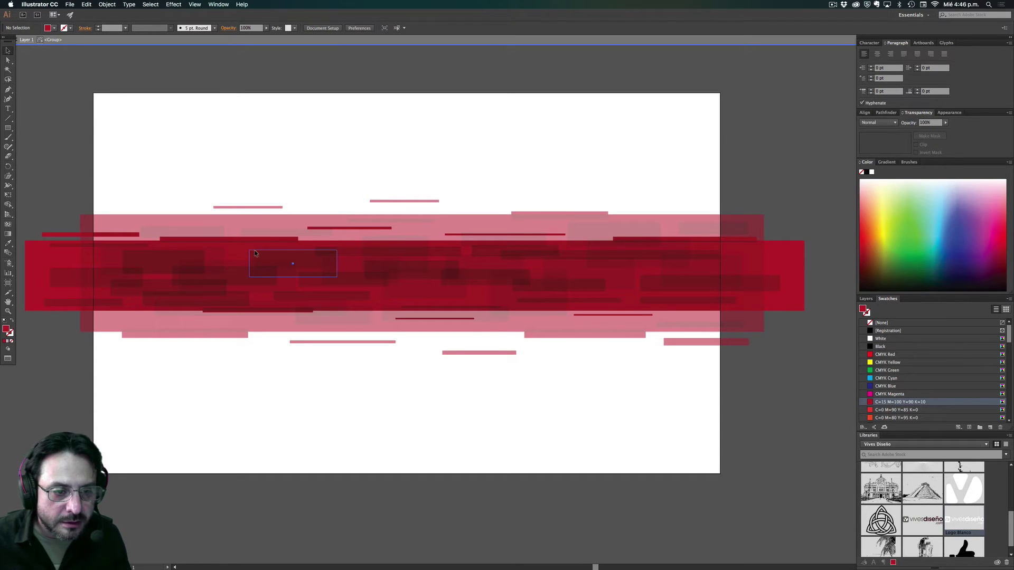
{"action": "left_click", "coordinate": [254, 253]}
{"action": "left_click", "coordinate": [192, 256], "text": "shift"}
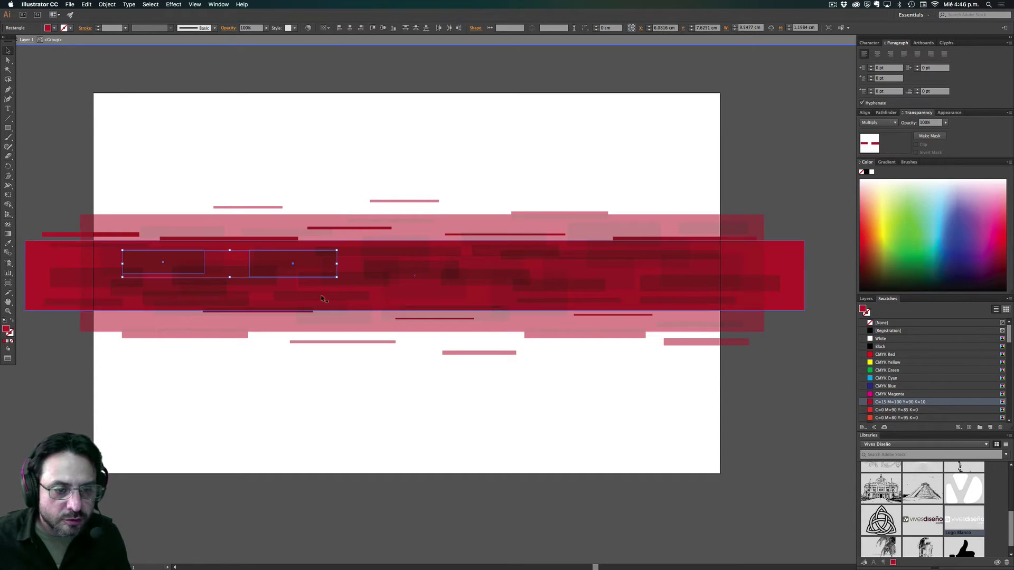
{"action": "left_click", "coordinate": [469, 279], "text": "shift"}
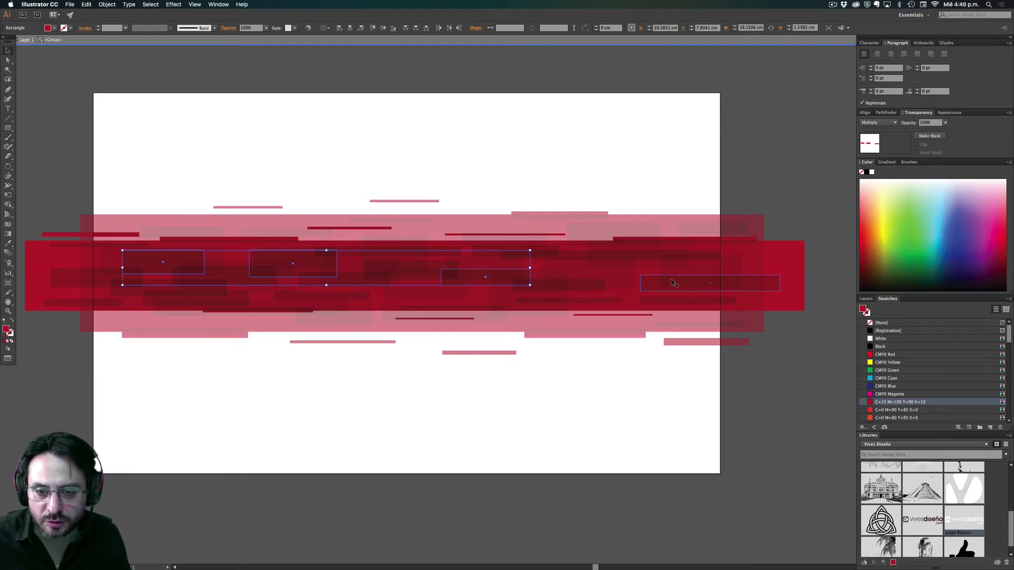
{"action": "left_click", "coordinate": [641, 258], "text": "shift"}
{"action": "left_click", "coordinate": [654, 277], "text": "shift"}
{"action": "left_click", "coordinate": [546, 285], "text": "shift"}
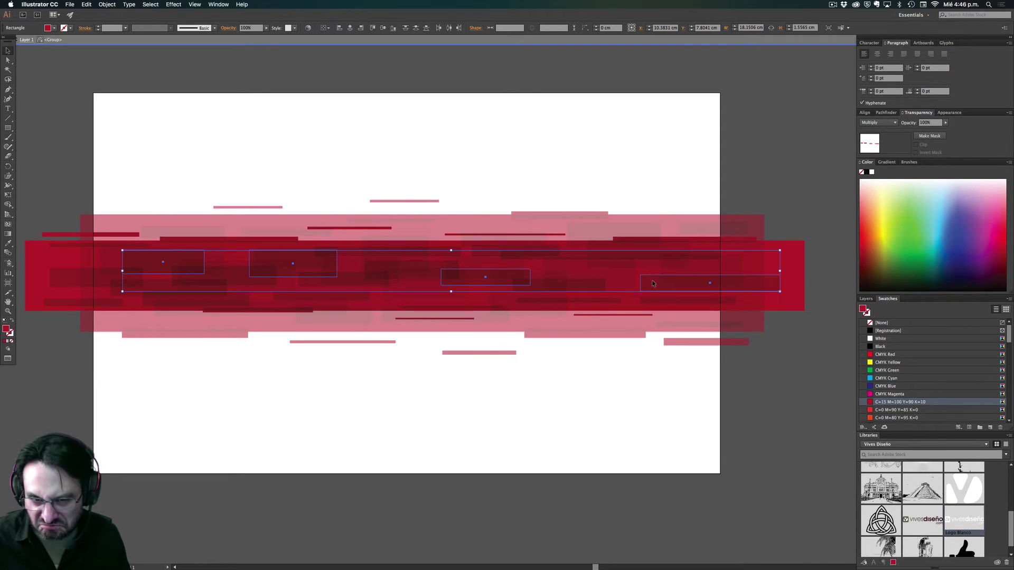
{"action": "left_click", "coordinate": [372, 281], "text": "shift"}
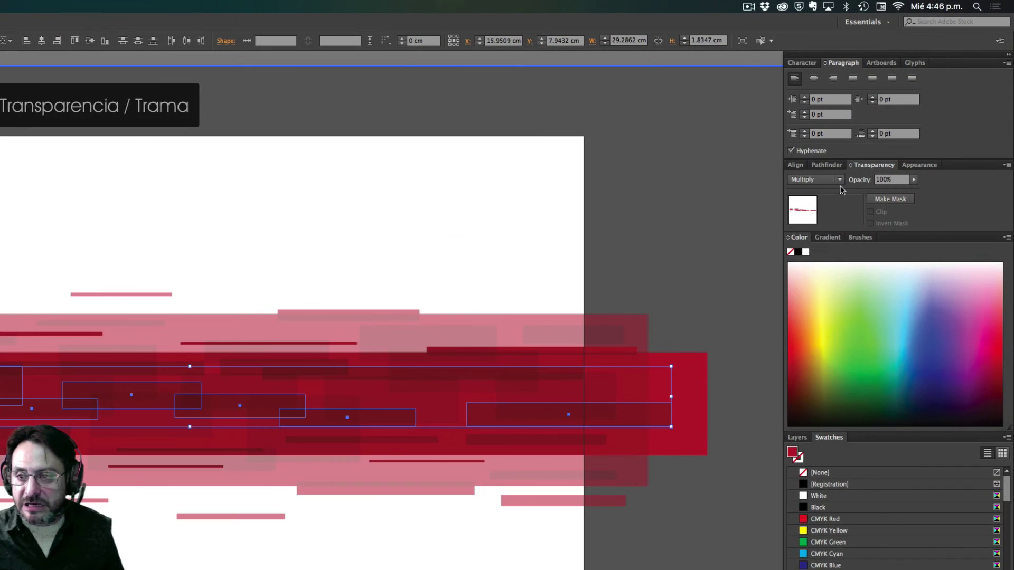
{"action": "left_click", "coordinate": [840, 180]}
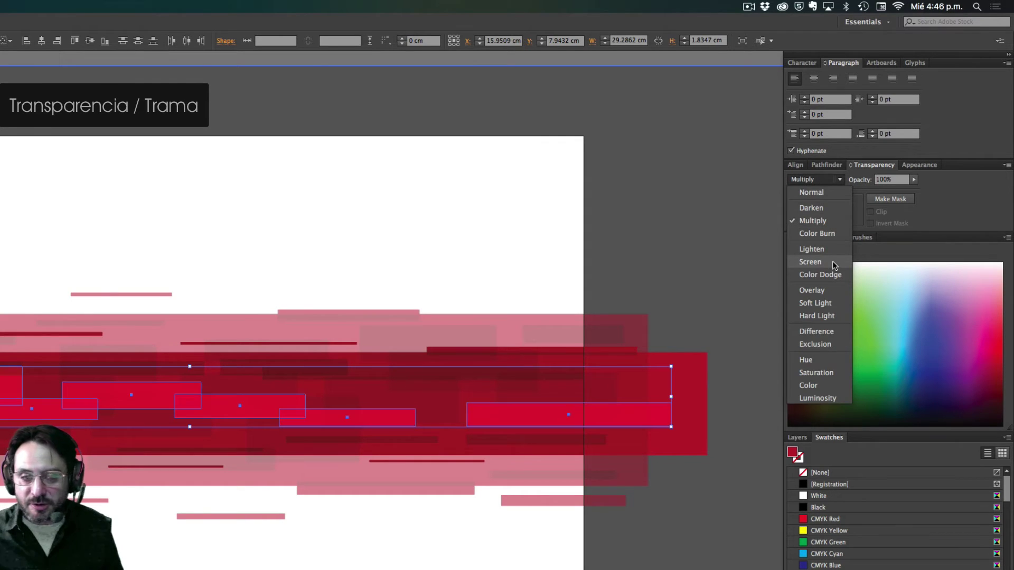
{"action": "left_click", "coordinate": [809, 262]}
{"action": "left_click", "coordinate": [633, 479]}
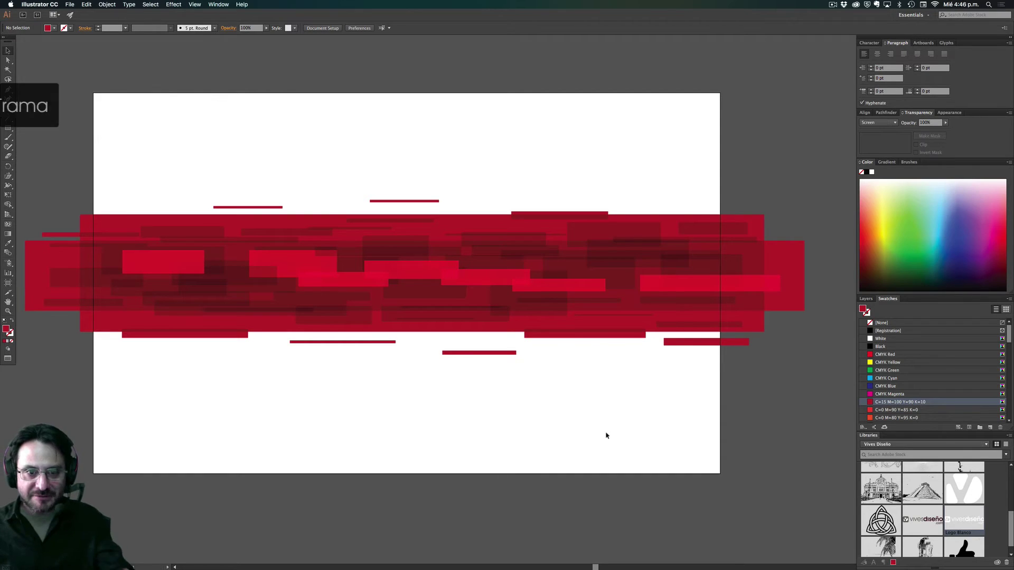
Inside the bar group, move one bright bar up and right, and make another taller.
{"action": "double_click", "coordinate": [570, 285]}
{"action": "left_click_drag", "start_coordinate": [556, 284], "coordinate": [587, 269]}
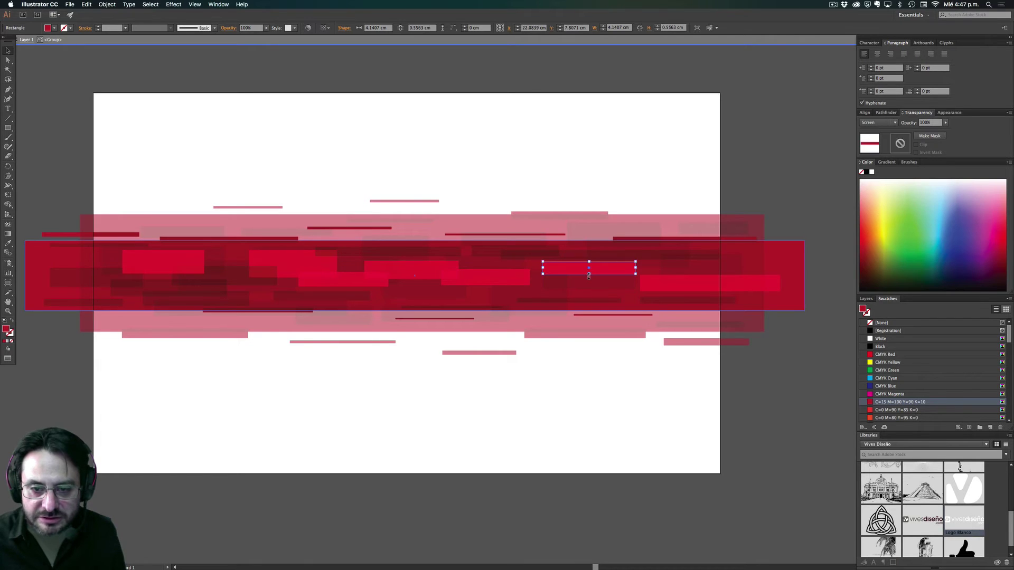
{"action": "left_click", "coordinate": [498, 283]}
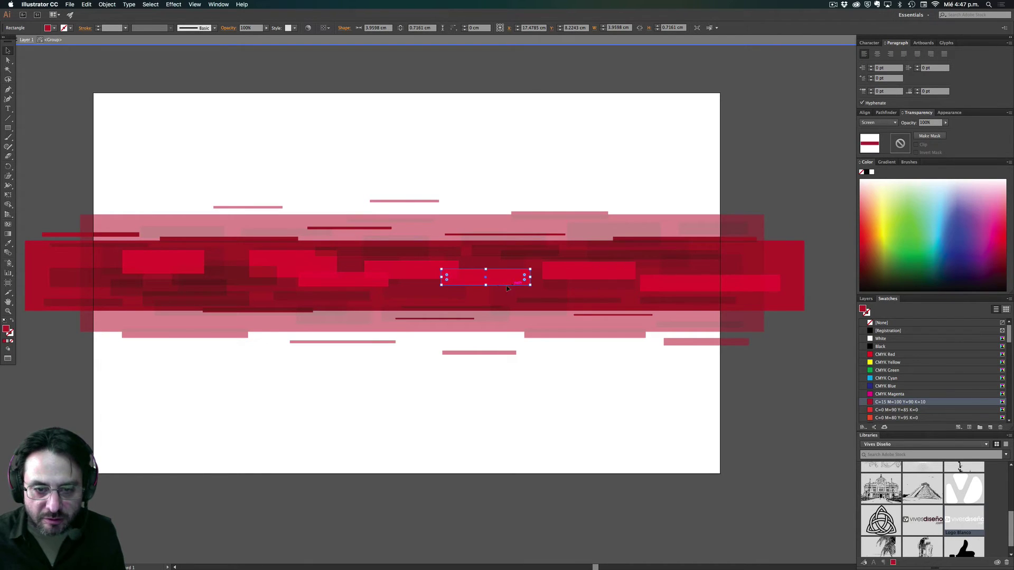
{"action": "mouse_move", "coordinate": [486, 286]}
{"action": "left_mouse_down"}
{"action": "mouse_move", "coordinate": [486, 295]}
{"action": "mouse_move", "coordinate": [564, 285]}
{"action": "left_mouse_up"}
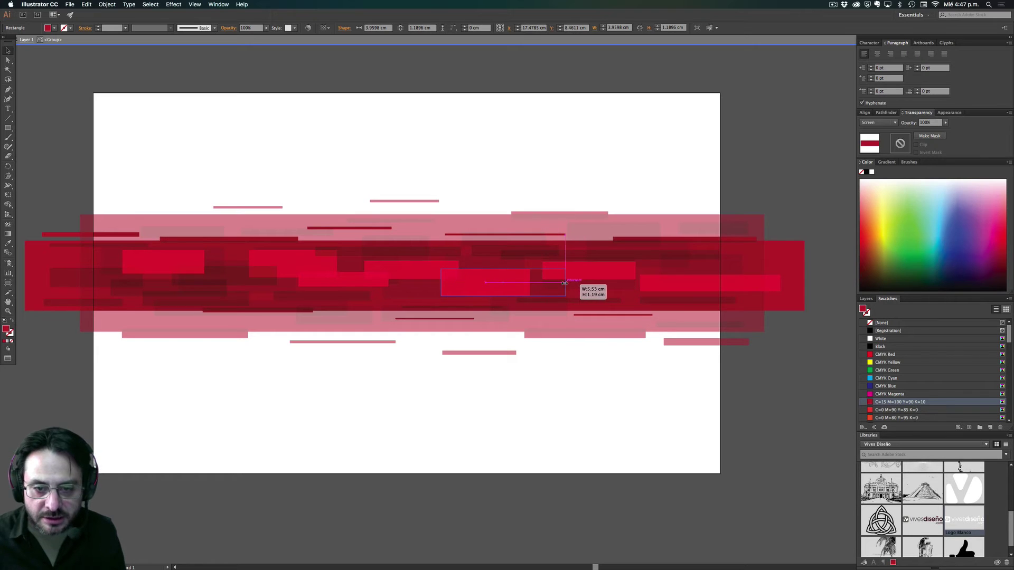
{"action": "left_click", "coordinate": [613, 379]}
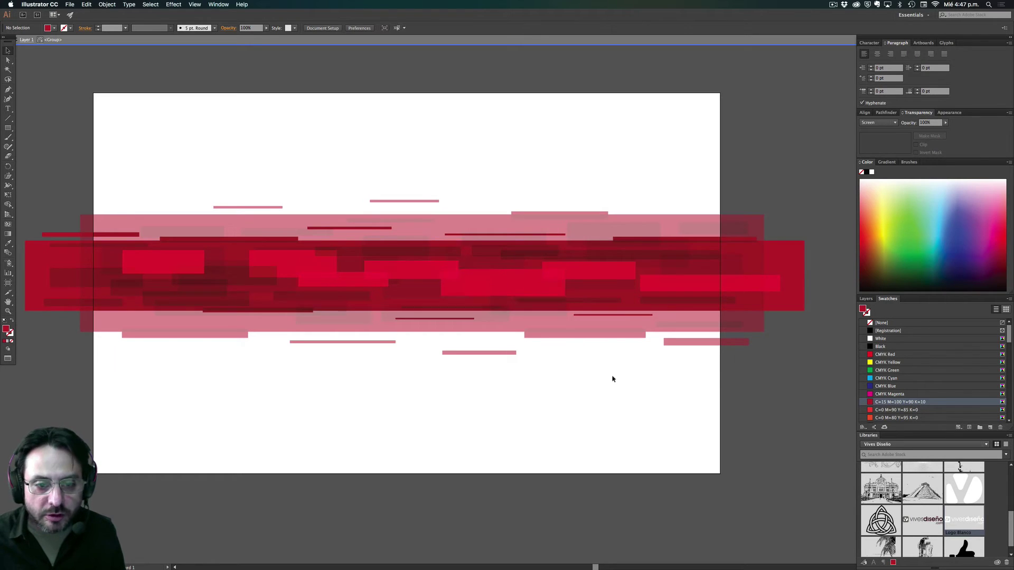
Shift a middle bar left and down, and stretch the left bright bar taller.
{"action": "left_click", "coordinate": [349, 277]}
{"action": "double_click", "coordinate": [347, 284]}
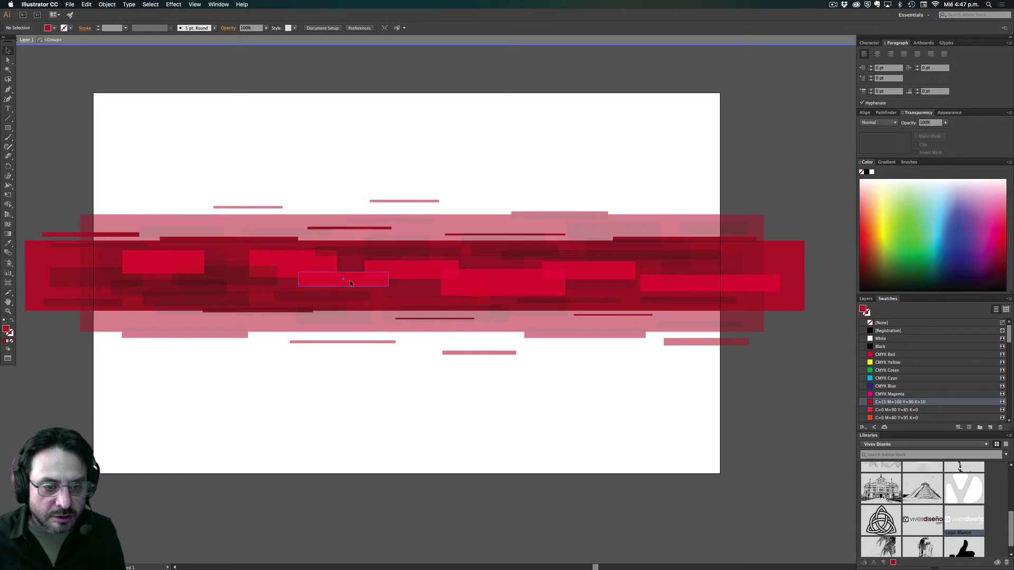
{"action": "left_click_drag", "start_coordinate": [349, 283], "coordinate": [325, 291]}
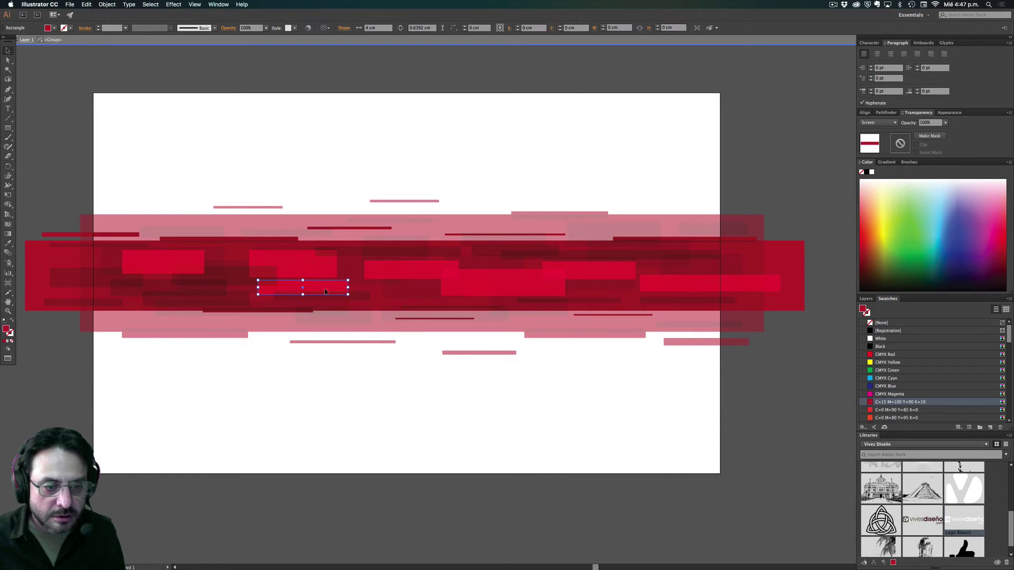
{"action": "double_click", "coordinate": [402, 407]}
{"action": "double_click", "coordinate": [181, 270]}
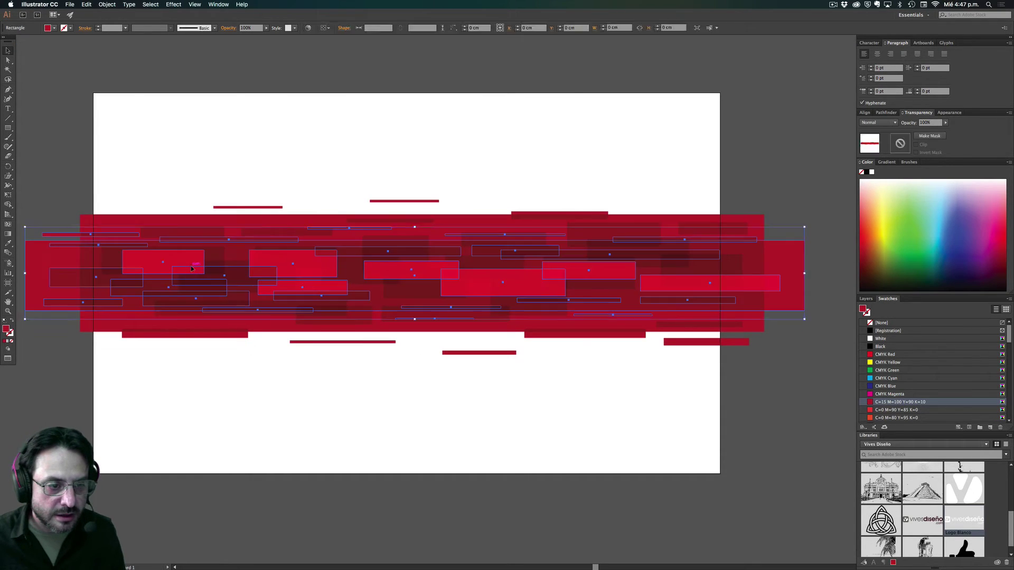
{"action": "left_click", "coordinate": [181, 270]}
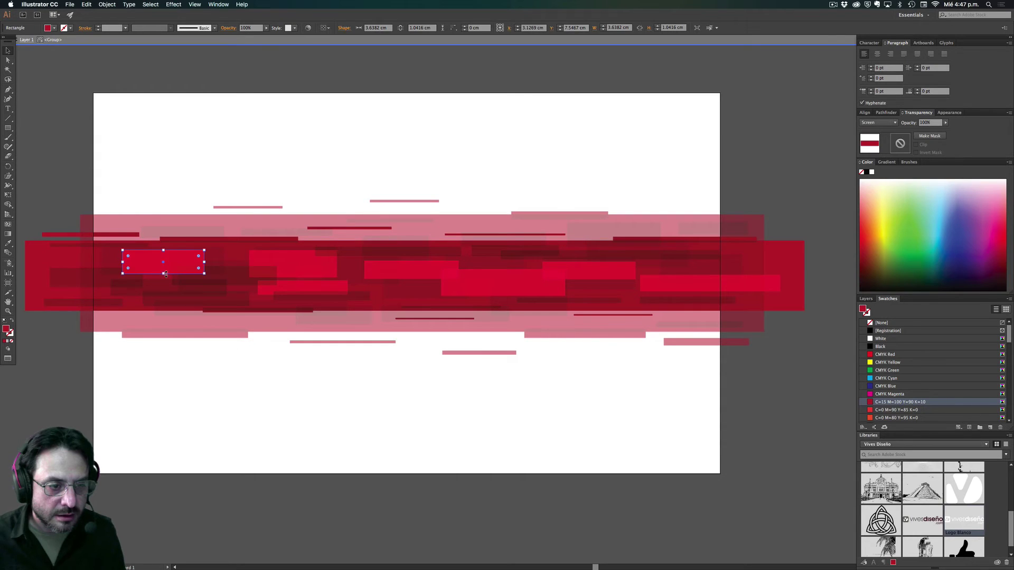
{"action": "left_click_drag", "start_coordinate": [163, 274], "coordinate": [222, 264]}
{"action": "double_click", "coordinate": [268, 374]}
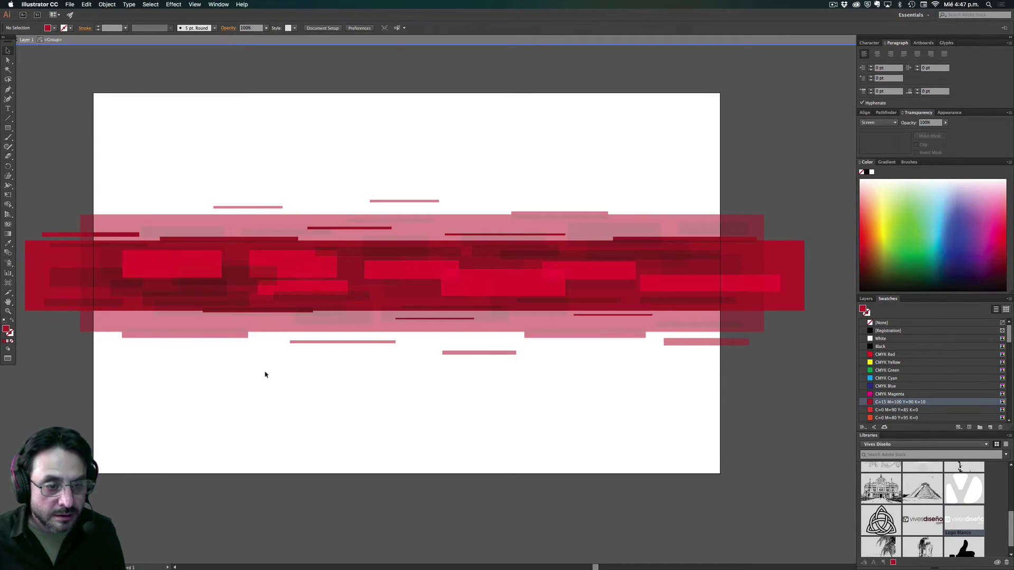
Reposition the left bright bar and place a duplicate lower in the band.
{"action": "double_click", "coordinate": [201, 265]}
{"action": "left_click", "coordinate": [201, 264]}
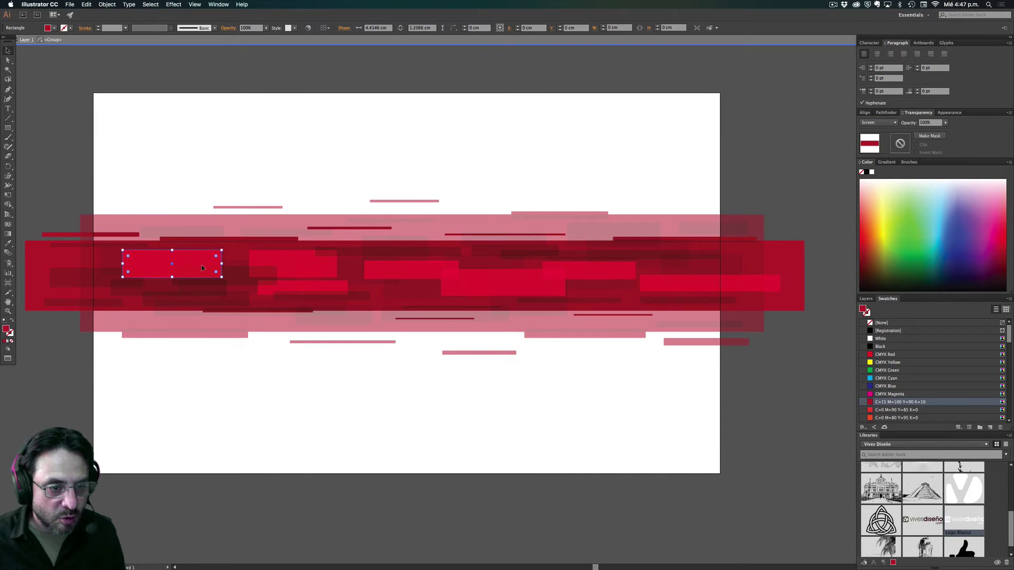
{"action": "mouse_move", "coordinate": [209, 272]}
{"action": "left_mouse_down"}
{"action": "mouse_move", "coordinate": [219, 302]}
{"action": "mouse_move", "coordinate": [168, 257]}
{"action": "mouse_move", "coordinate": [175, 262]}
{"action": "left_mouse_up"}
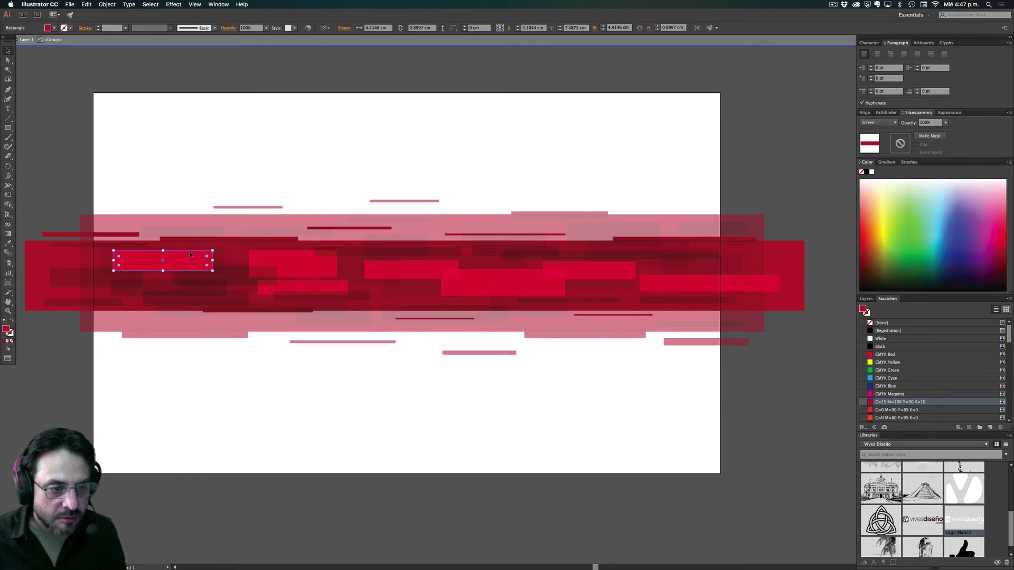
{"action": "mouse_move", "coordinate": [190, 258]}
{"action": "left_mouse_down"}
{"action": "mouse_move", "coordinate": [505, 303]}
{"action": "mouse_move", "coordinate": [195, 291]}
{"action": "left_mouse_up"}
{"action": "left_click", "coordinate": [345, 379]}
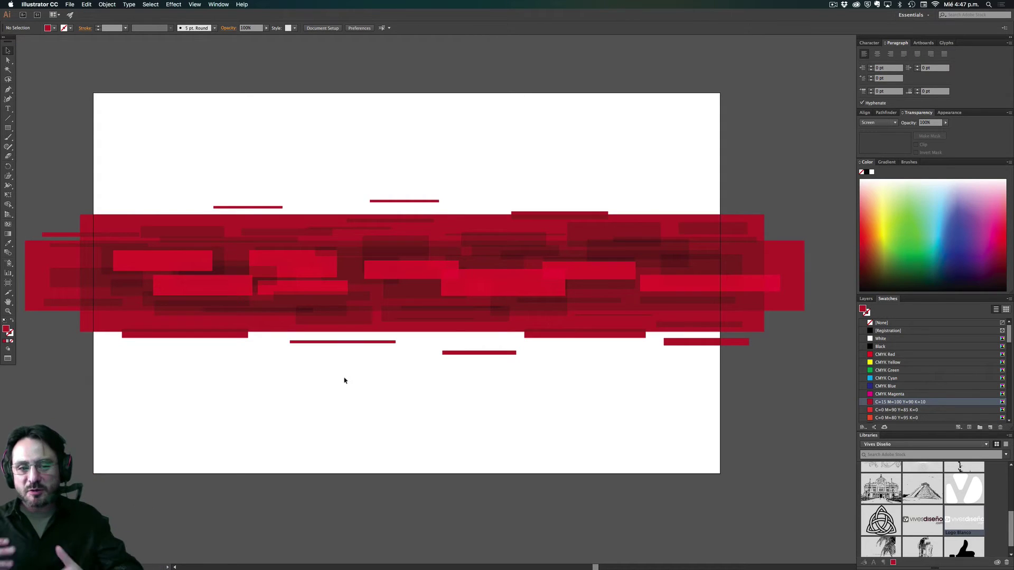
Widen the small middle bright bar to about 5.08 cm, shift it right, and select all artwork.
{"action": "left_click", "coordinate": [325, 286]}
{"action": "double_click", "coordinate": [344, 288]}
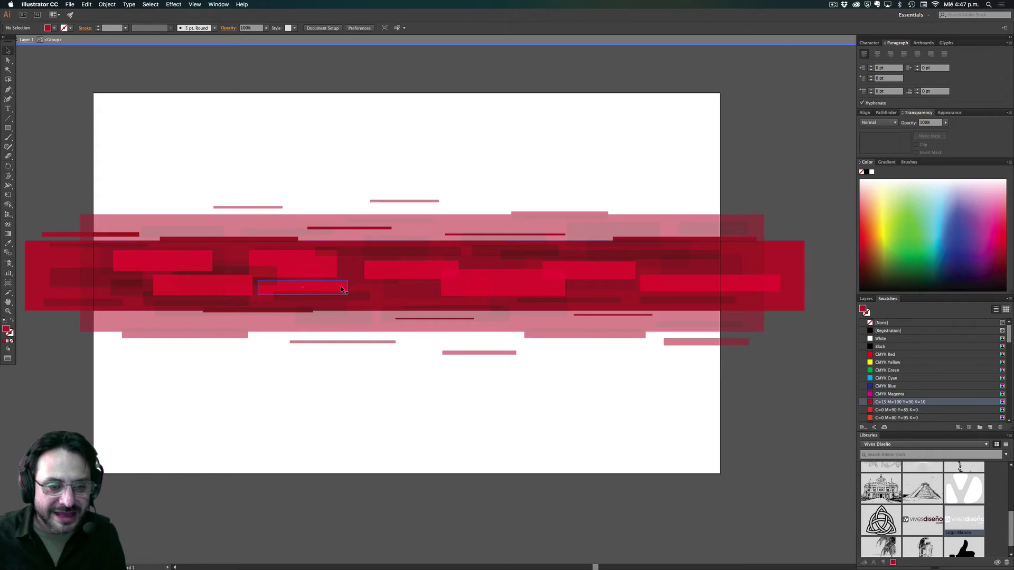
{"action": "left_click", "coordinate": [344, 288]}
{"action": "mouse_move", "coordinate": [347, 288]}
{"action": "left_mouse_down"}
{"action": "mouse_move", "coordinate": [373, 288]}
{"action": "mouse_move", "coordinate": [315, 285]}
{"action": "left_mouse_up"}
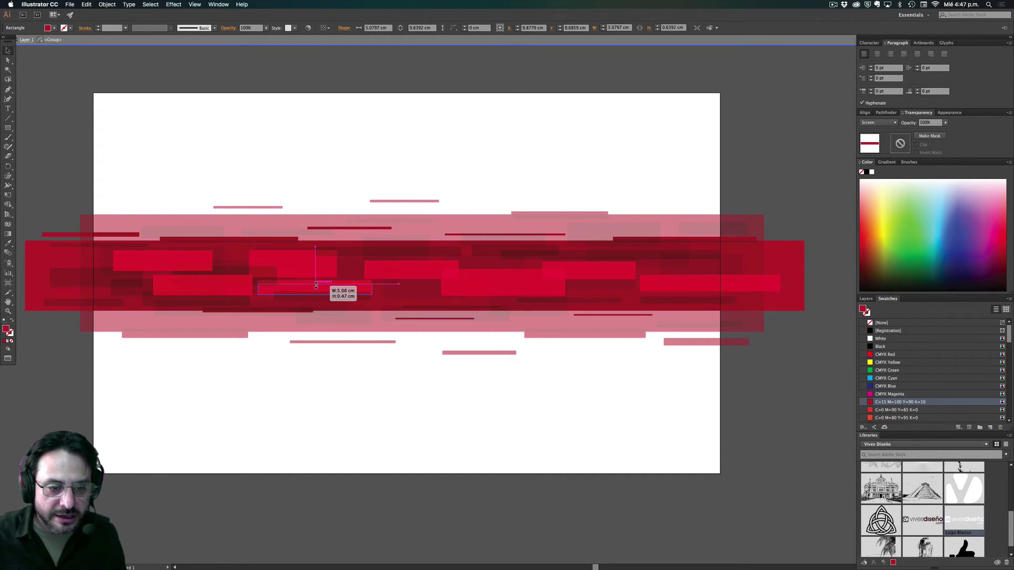
{"action": "left_click", "coordinate": [417, 364]}
{"action": "double_click", "coordinate": [350, 288]}
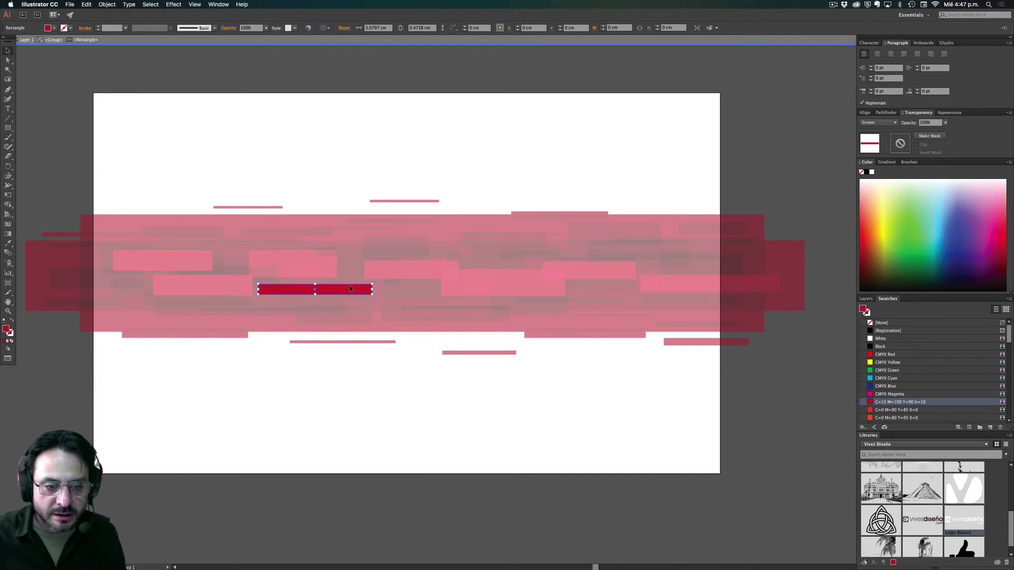
{"action": "left_click_drag", "start_coordinate": [353, 288], "coordinate": [375, 292]}
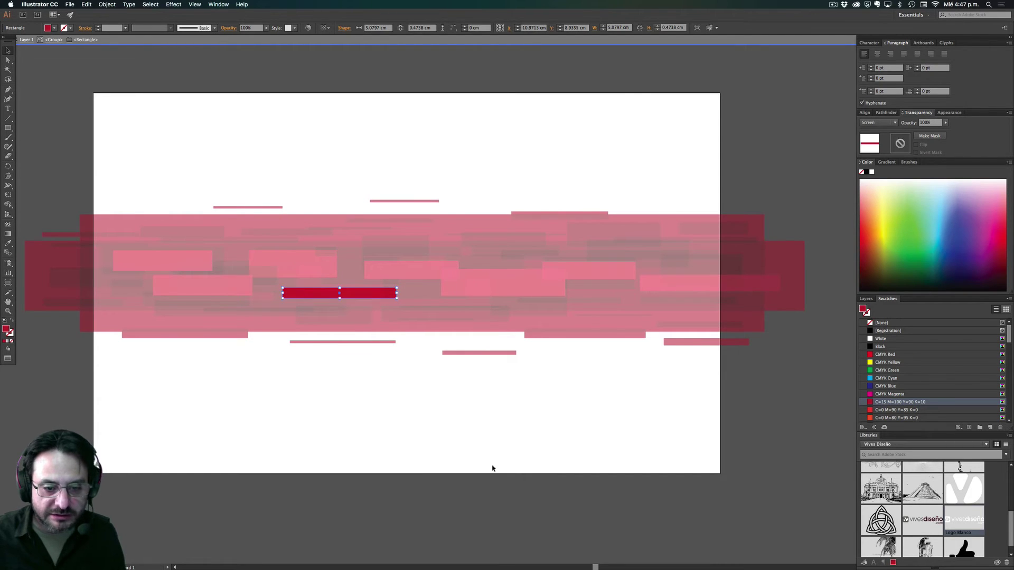
{"action": "double_click", "coordinate": [476, 408]}
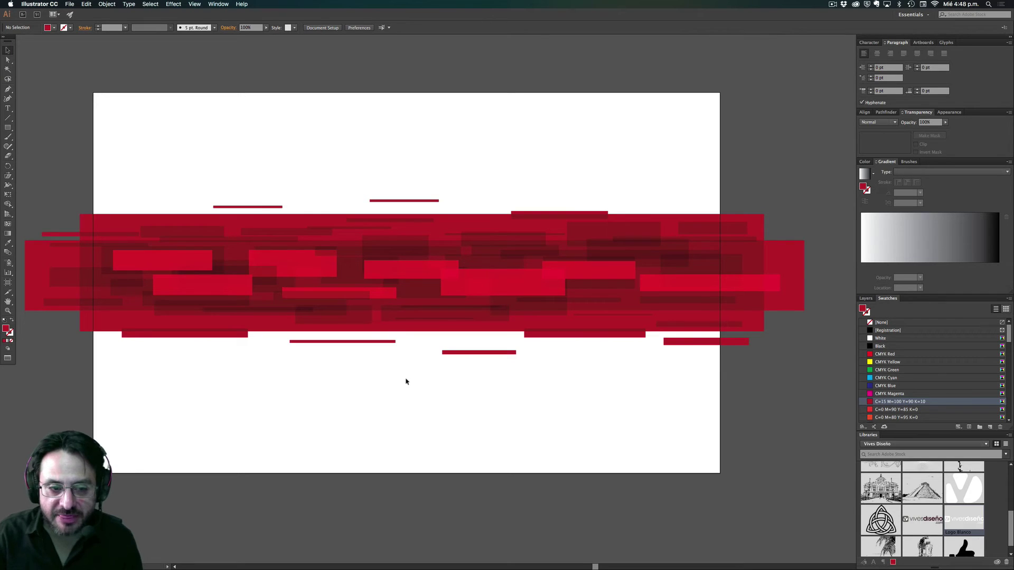
{"action": "left_click_drag", "start_coordinate": [55, 151], "coordinate": [721, 397]}
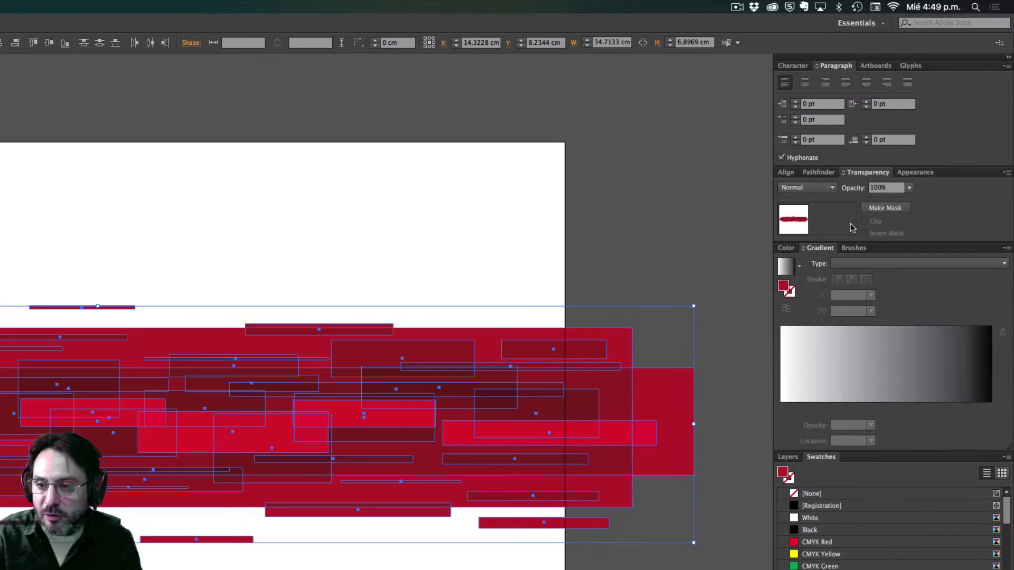
Apply a linear gradient with a bright red left stop and a crimson right stop.
{"action": "left_click", "coordinate": [879, 162]}
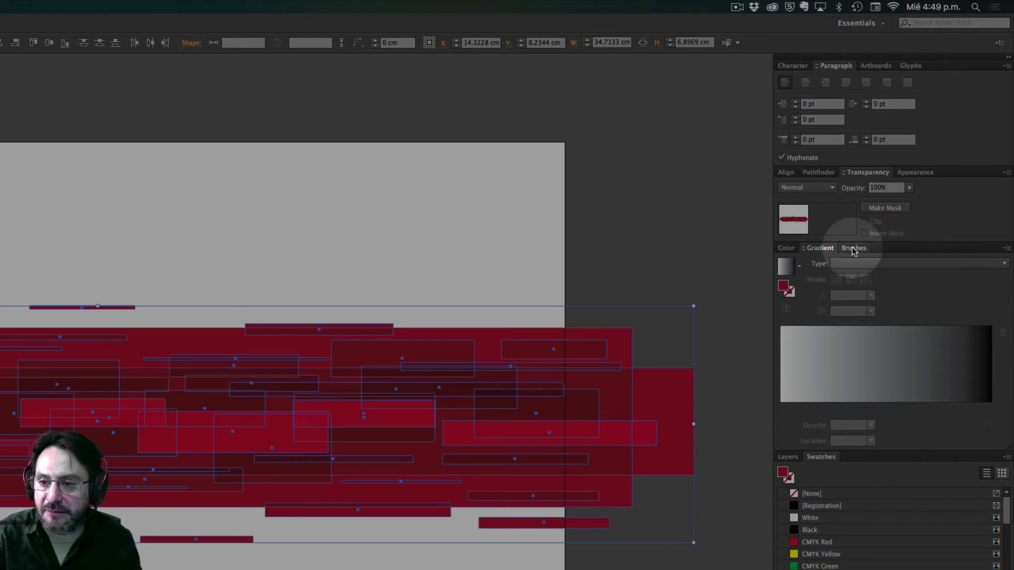
{"action": "left_click", "coordinate": [845, 264]}
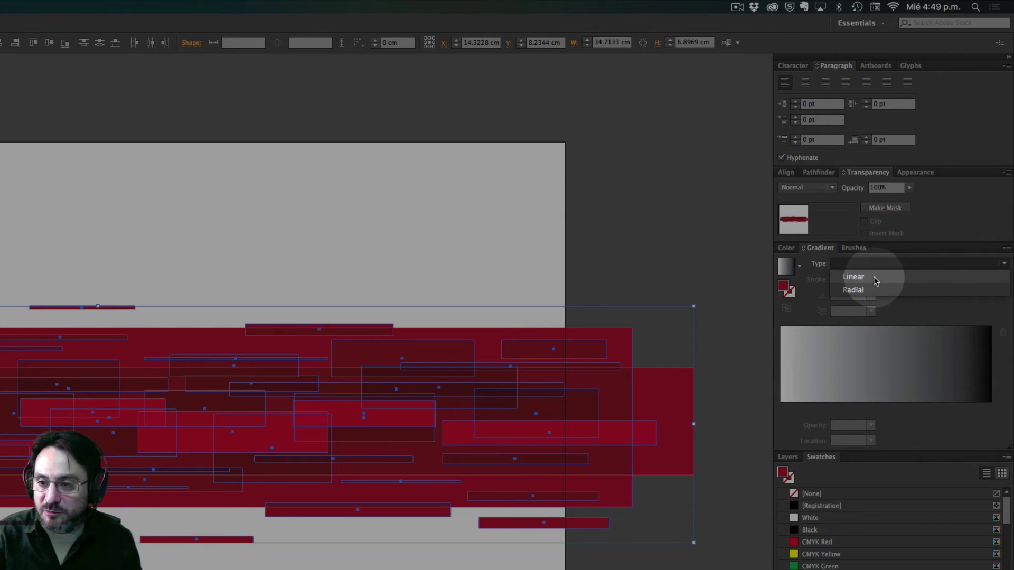
{"action": "left_click", "coordinate": [873, 277]}
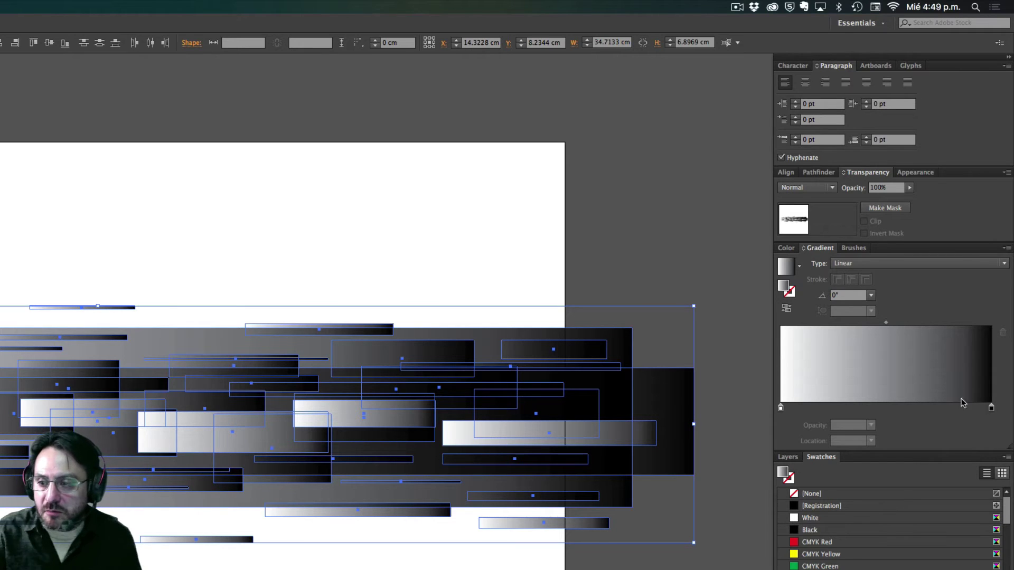
{"action": "double_click", "coordinate": [991, 408]}
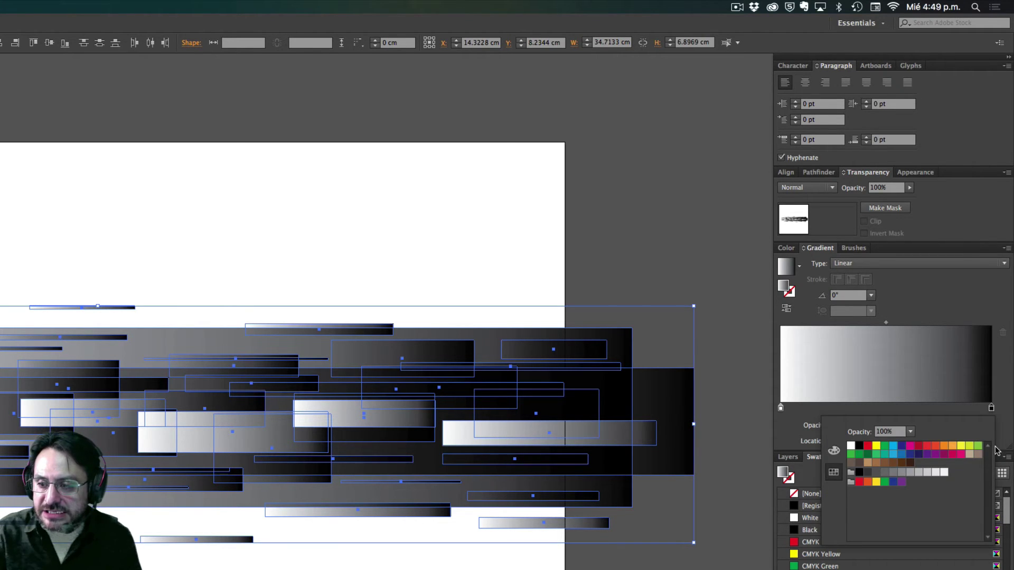
{"action": "left_click", "coordinate": [919, 447]}
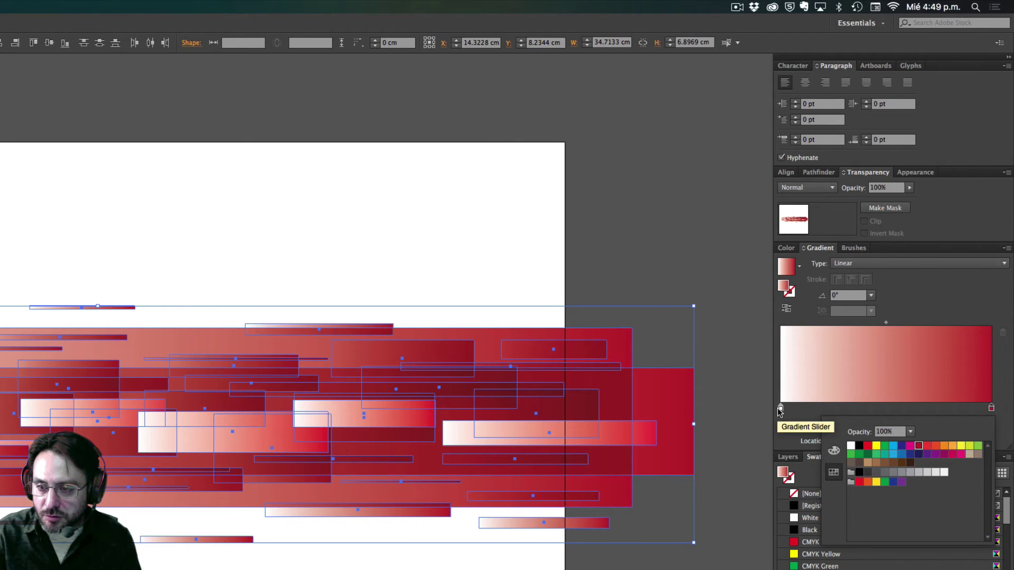
{"action": "double_click", "coordinate": [781, 408]}
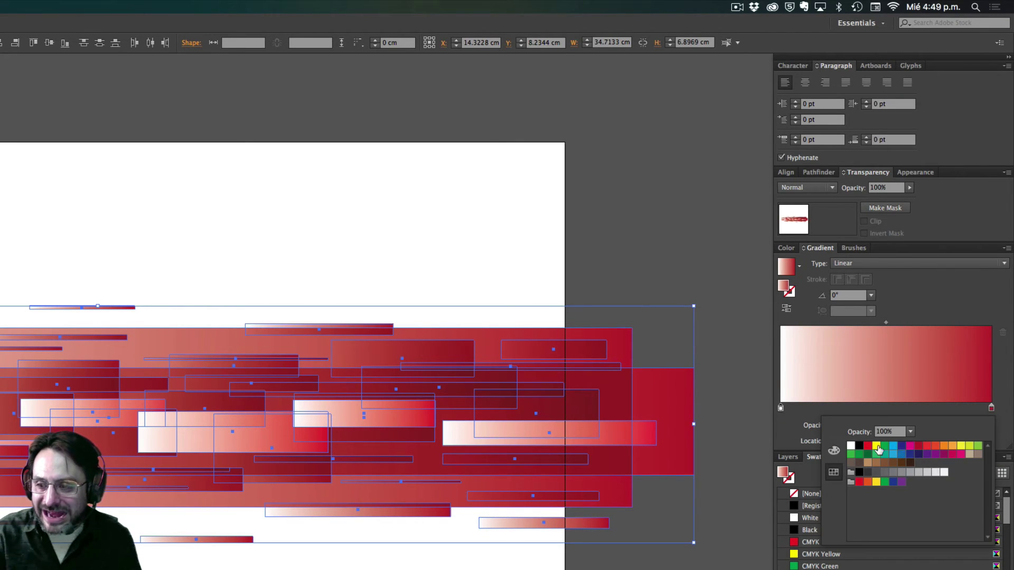
{"action": "left_click", "coordinate": [928, 447]}
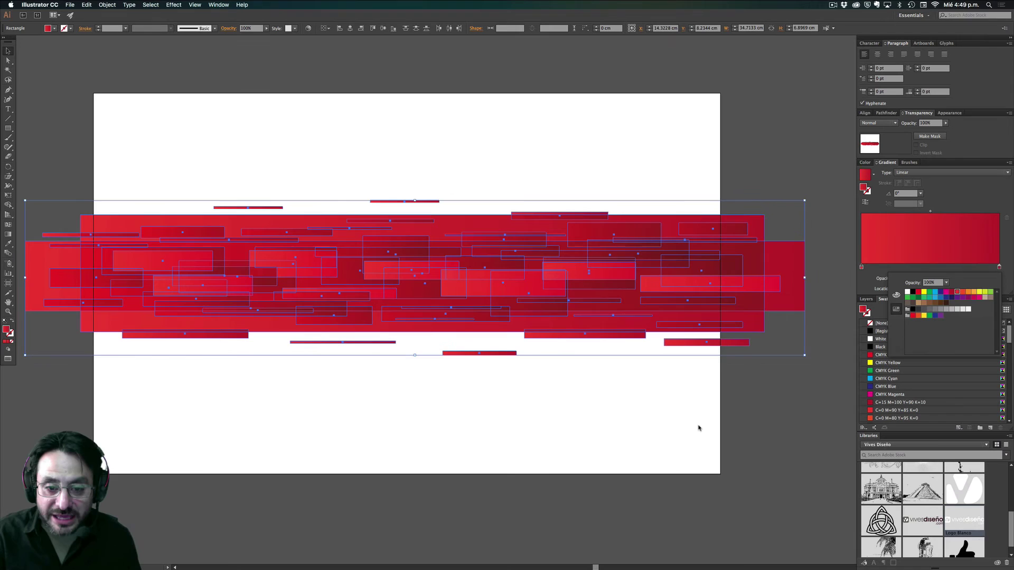
{"action": "left_click", "coordinate": [698, 427]}
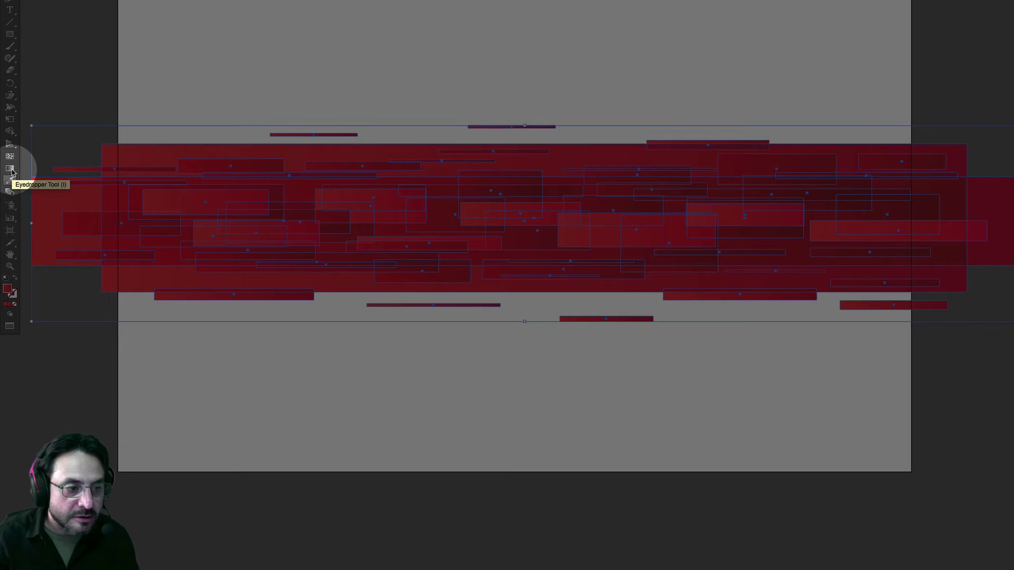
Drag the gradient across the whole banner left to right, then deselect and exit full screen.
{"action": "left_click", "coordinate": [11, 173]}
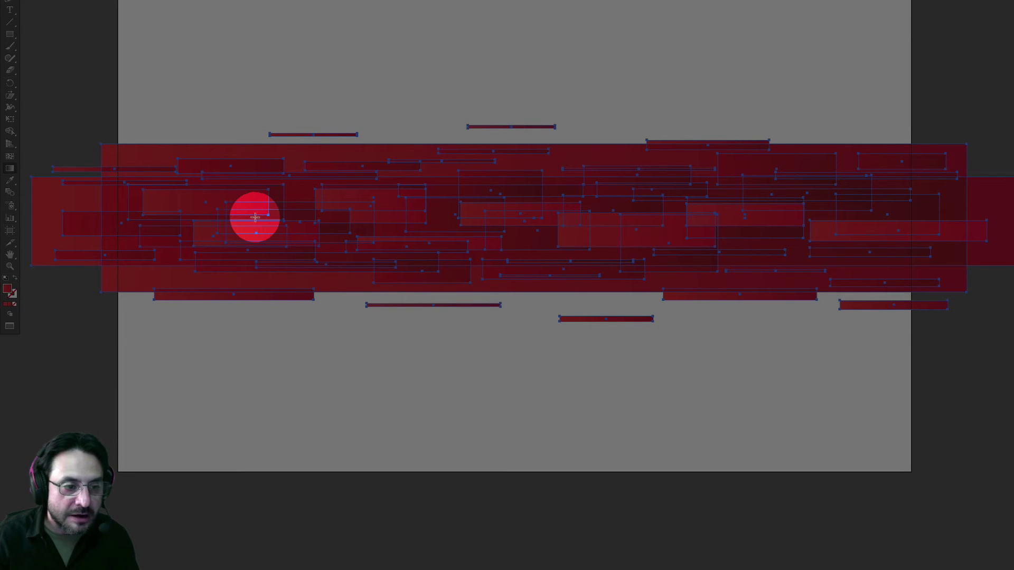
{"action": "mouse_move", "coordinate": [231, 216]}
{"action": "left_mouse_down"}
{"action": "mouse_move", "coordinate": [847, 218]}
{"action": "mouse_move", "coordinate": [824, 217]}
{"action": "left_mouse_up"}
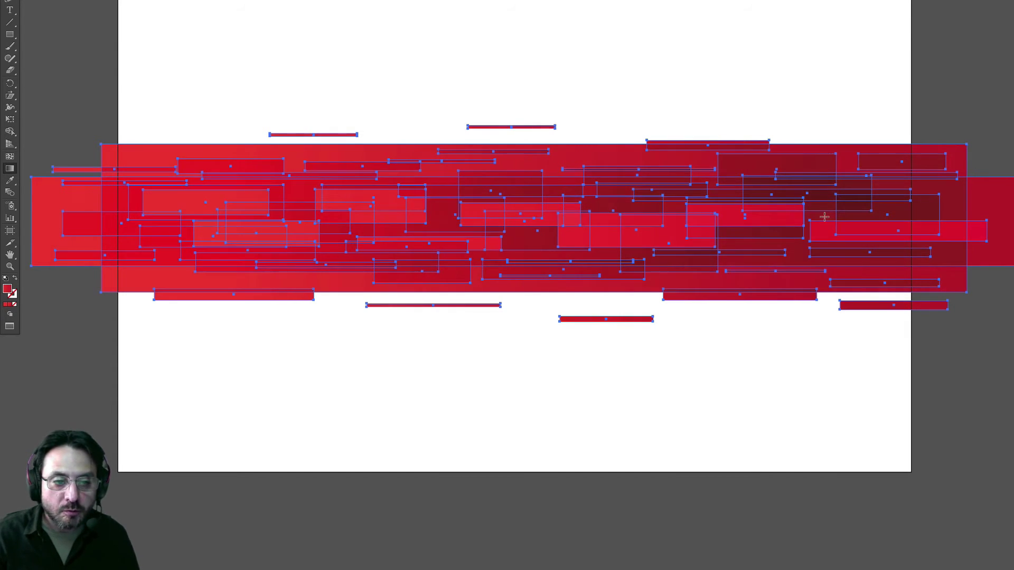
{"action": "key", "text": "v"}
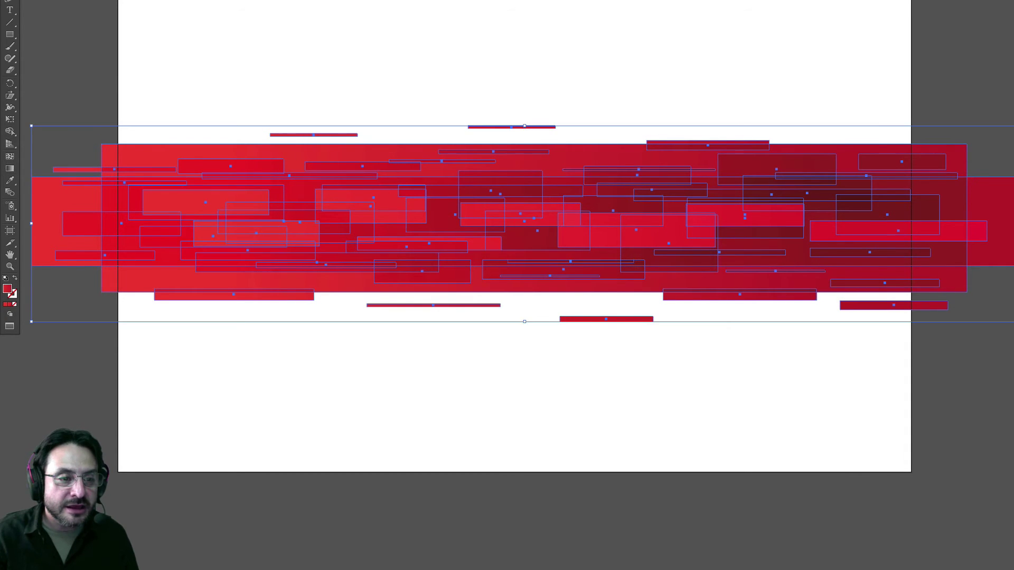
{"action": "left_click", "coordinate": [248, 40]}
{"action": "key", "text": "f"}
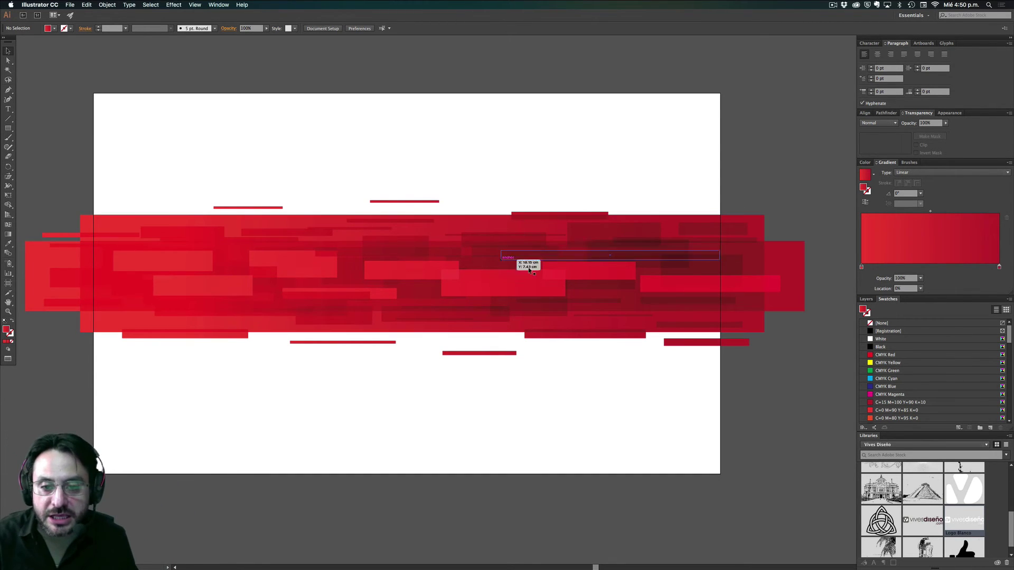
Move a thin inner bar and bring one bar to the front of the stack.
{"action": "double_click", "coordinate": [586, 274]}
{"action": "left_click_drag", "start_coordinate": [586, 275], "coordinate": [610, 247]}
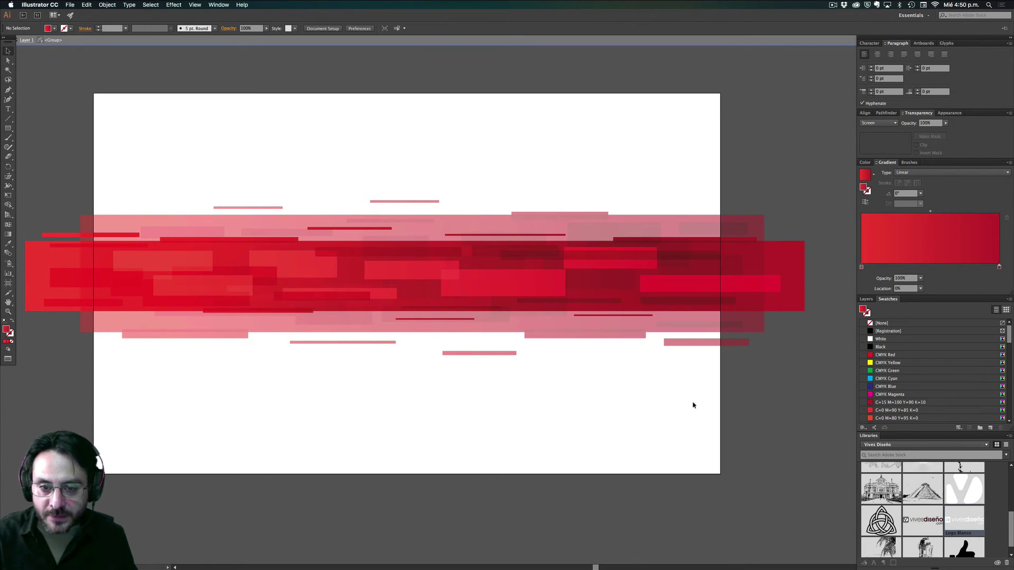
{"action": "left_click", "coordinate": [619, 266]}
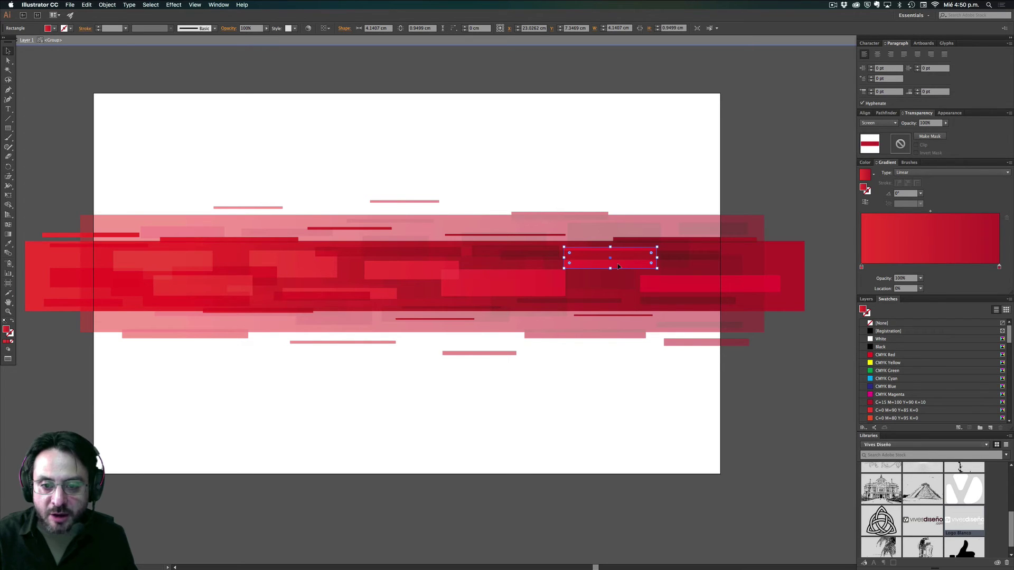
{"action": "right_click", "coordinate": [619, 266]}
{"action": "mouse_move", "coordinate": [640, 373]}
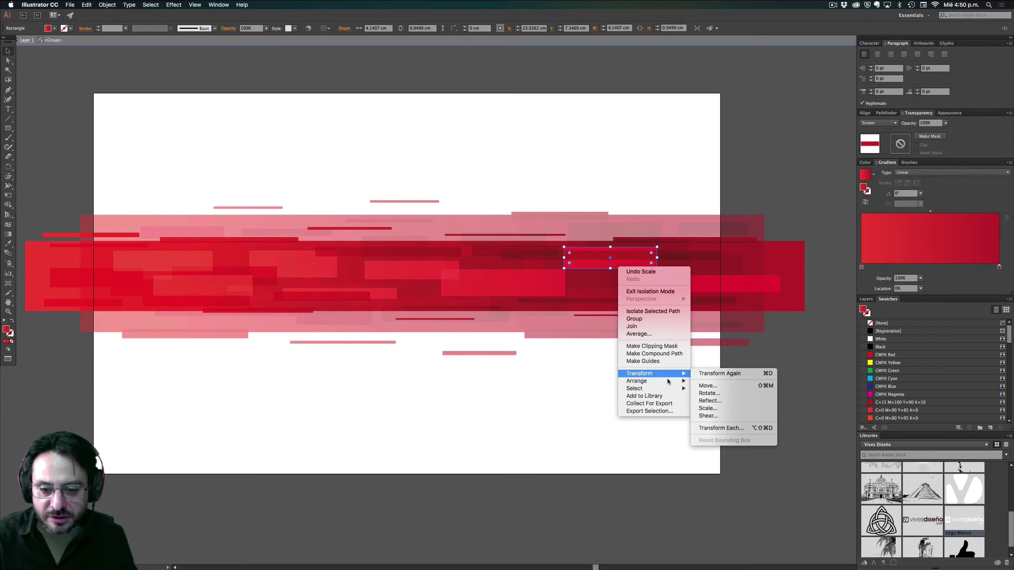
{"action": "left_click", "coordinate": [722, 382]}
{"action": "left_click", "coordinate": [654, 402]}
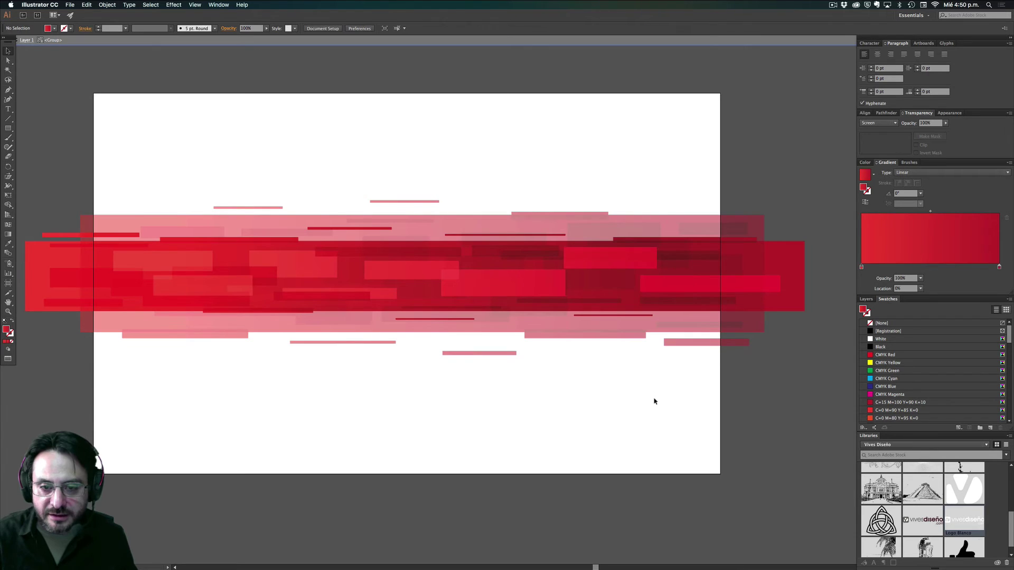
Nudge the bright bar slightly right, then slightly left and down.
{"action": "left_click_drag", "start_coordinate": [606, 264], "coordinate": [619, 264]}
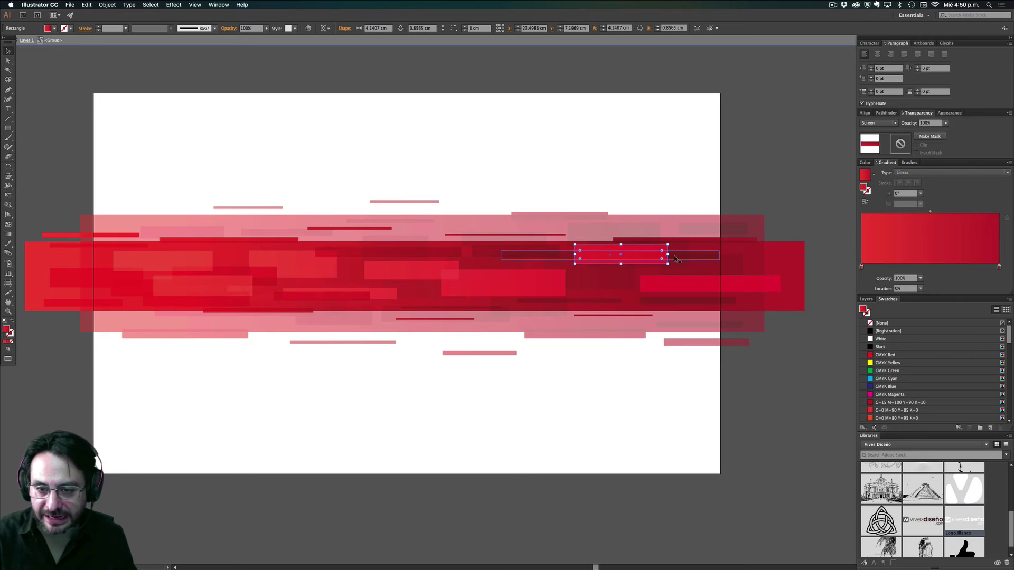
{"action": "left_click", "coordinate": [652, 337]}
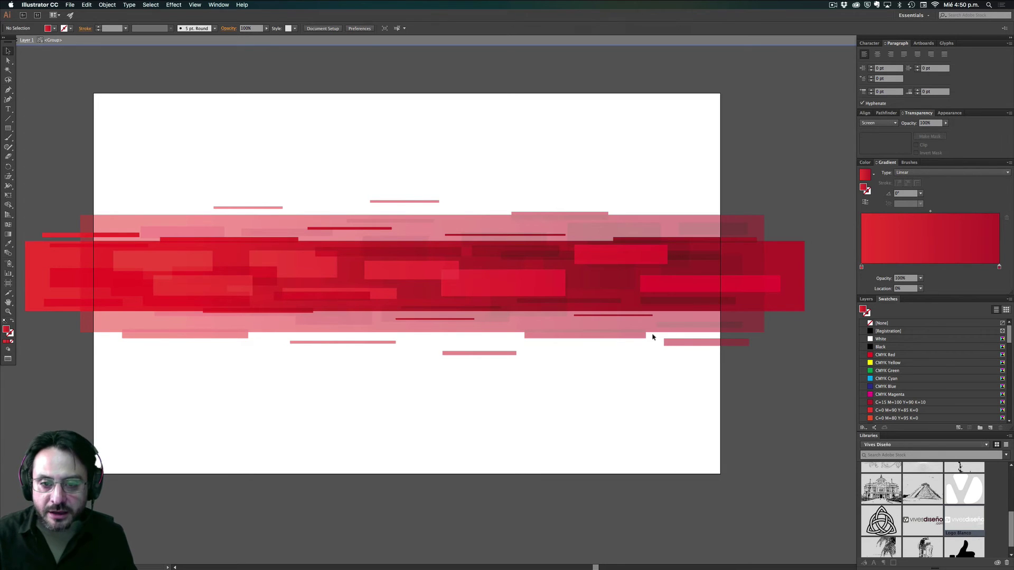
{"action": "double_click", "coordinate": [634, 396]}
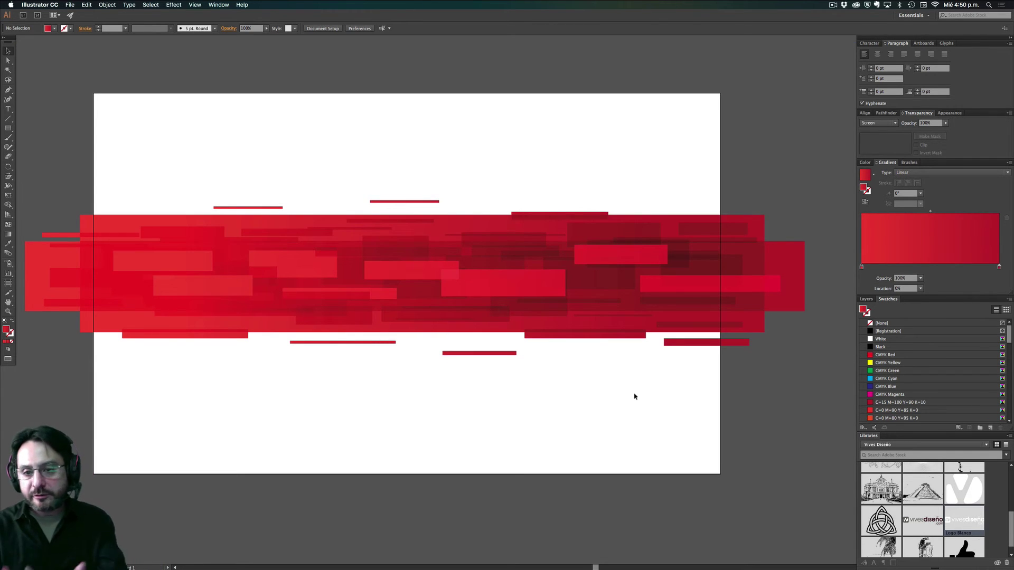
{"action": "left_click", "coordinate": [595, 259]}
{"action": "double_click", "coordinate": [595, 262]}
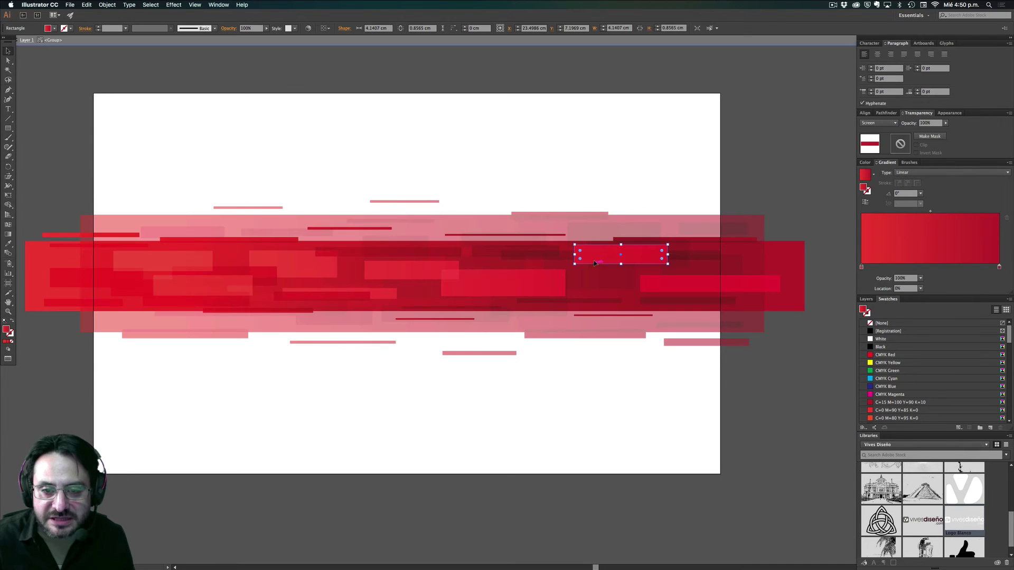
{"action": "left_click_drag", "start_coordinate": [594, 262], "coordinate": [574, 269]}
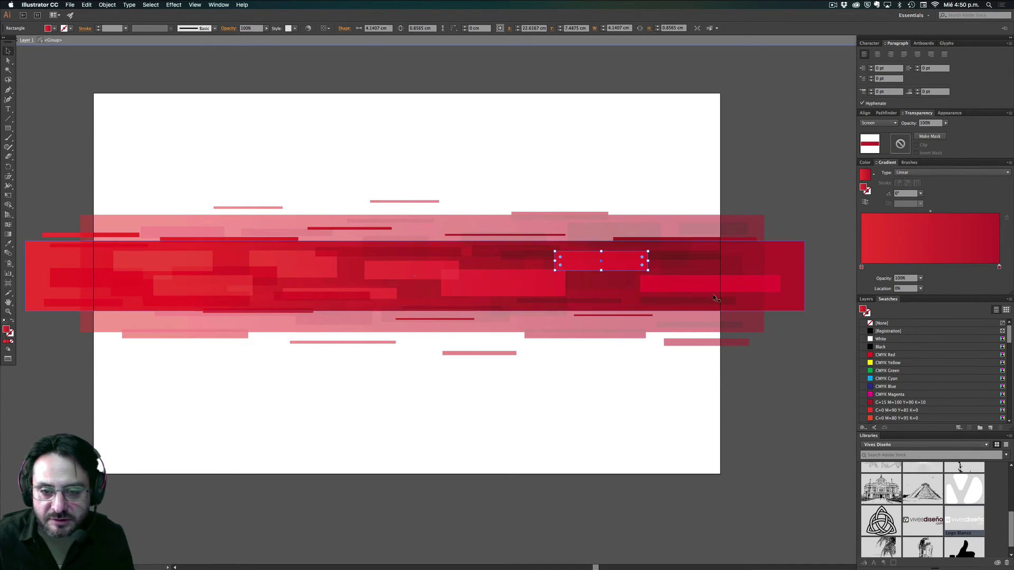
{"action": "double_click", "coordinate": [630, 369]}
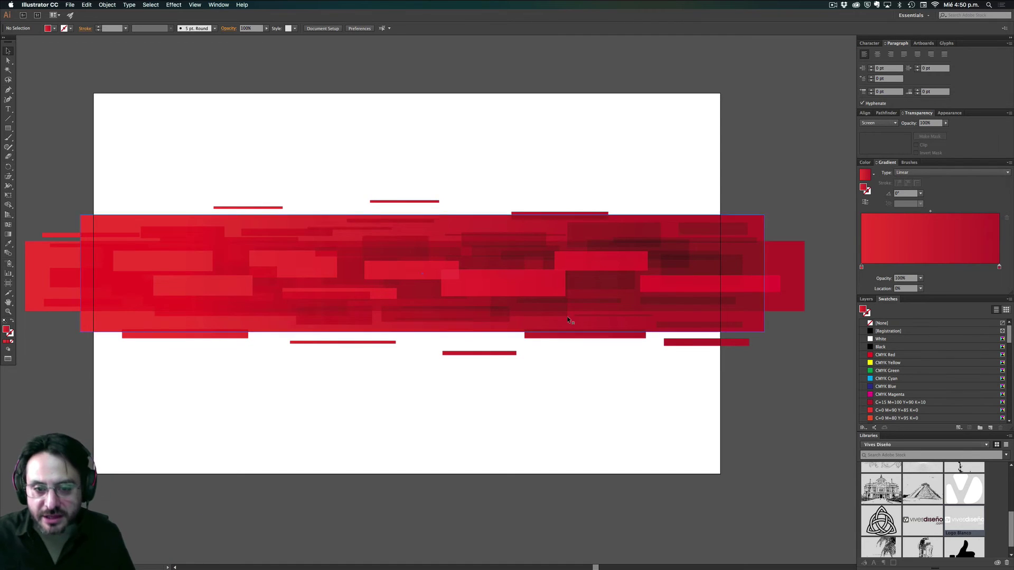
Nudge one more bar left and down, then marquee-select all the red bars.
{"action": "double_click", "coordinate": [588, 262]}
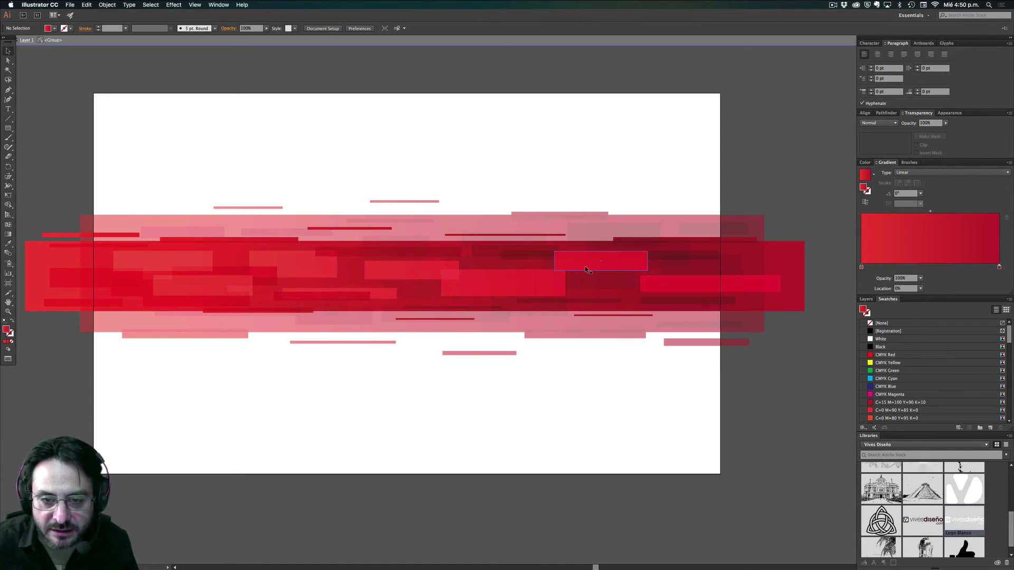
{"action": "left_click_drag", "start_coordinate": [586, 270], "coordinate": [579, 273]}
{"action": "double_click", "coordinate": [658, 402]}
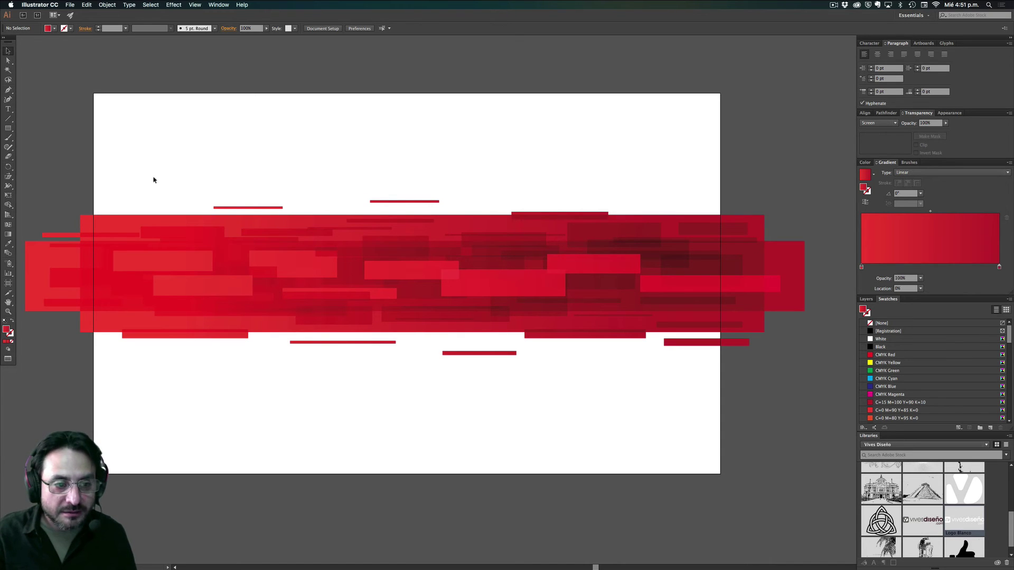
{"action": "left_click_drag", "start_coordinate": [150, 170], "coordinate": [689, 411]}
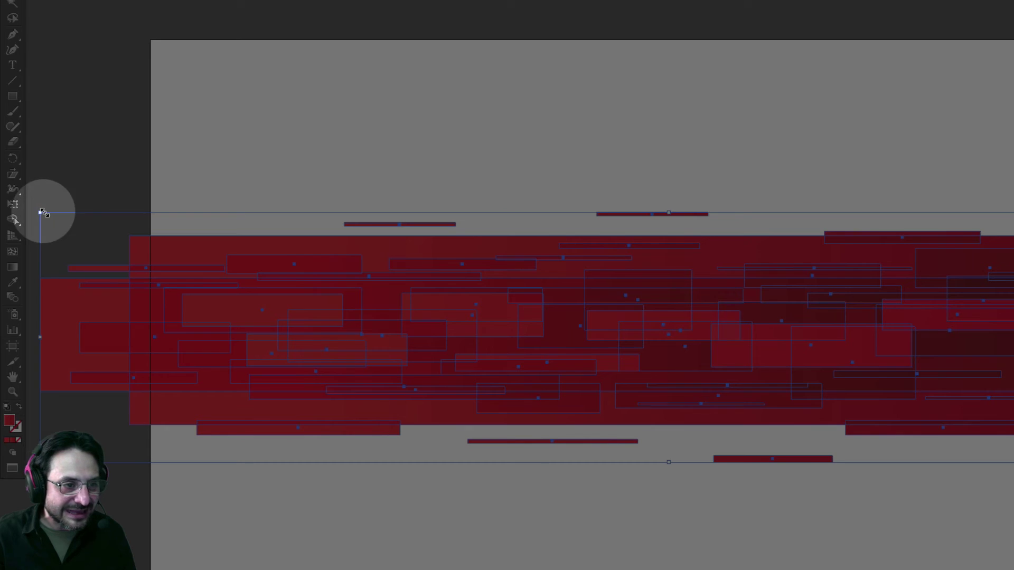
{"action": "left_click", "coordinate": [13, 204]}
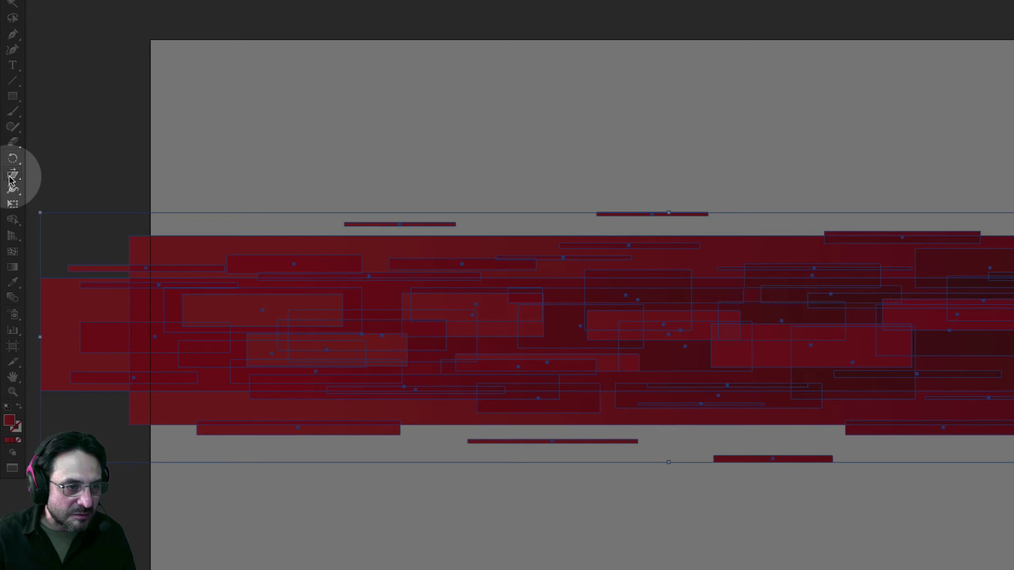
{"action": "left_click", "coordinate": [10, 181]}
Skew all the red bars into a slanted band with the Shear Tool.
{"action": "left_click", "coordinate": [13, 178]}
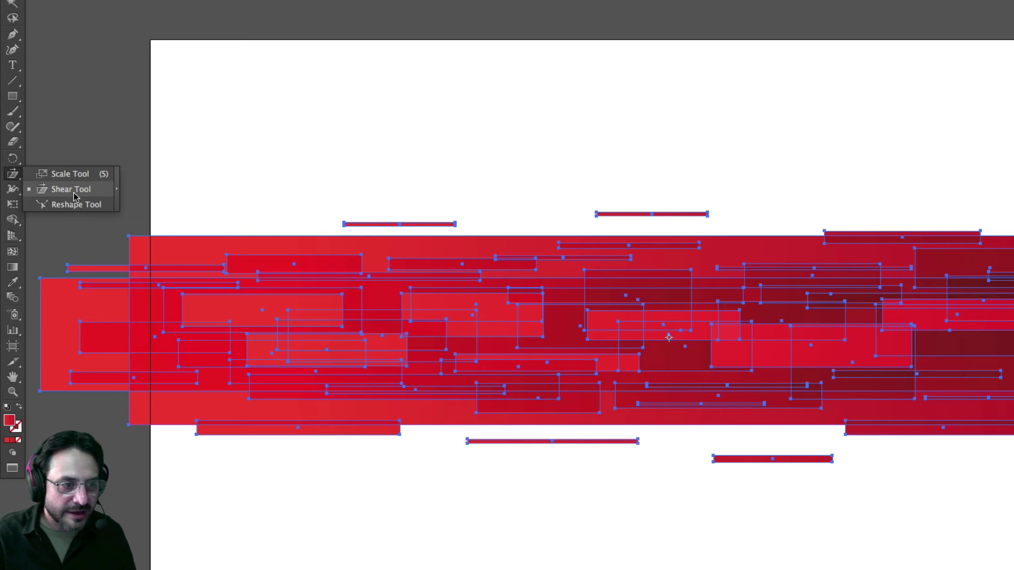
{"action": "left_click", "coordinate": [70, 189]}
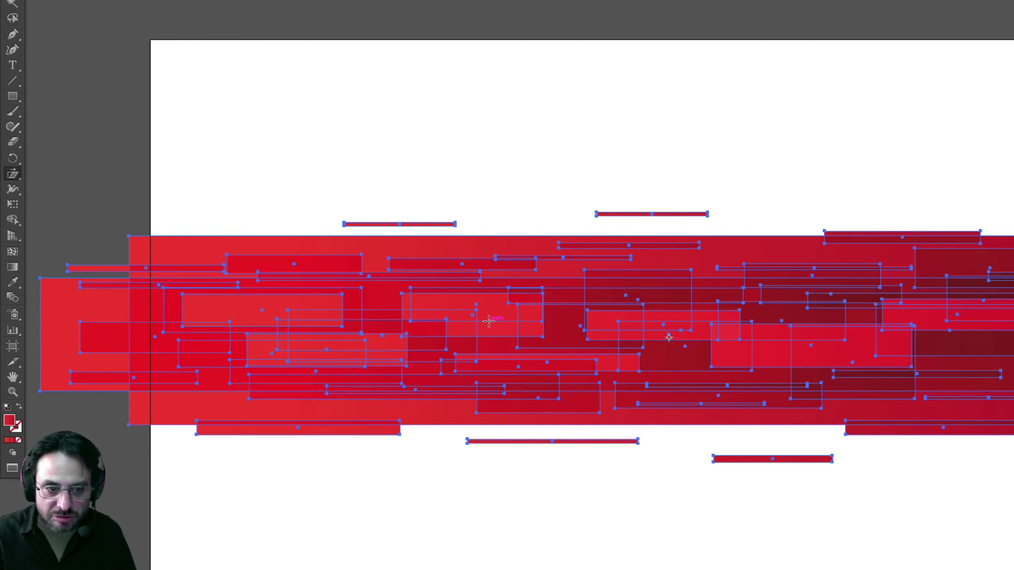
{"action": "left_click_drag", "start_coordinate": [490, 321], "coordinate": [493, 321]}
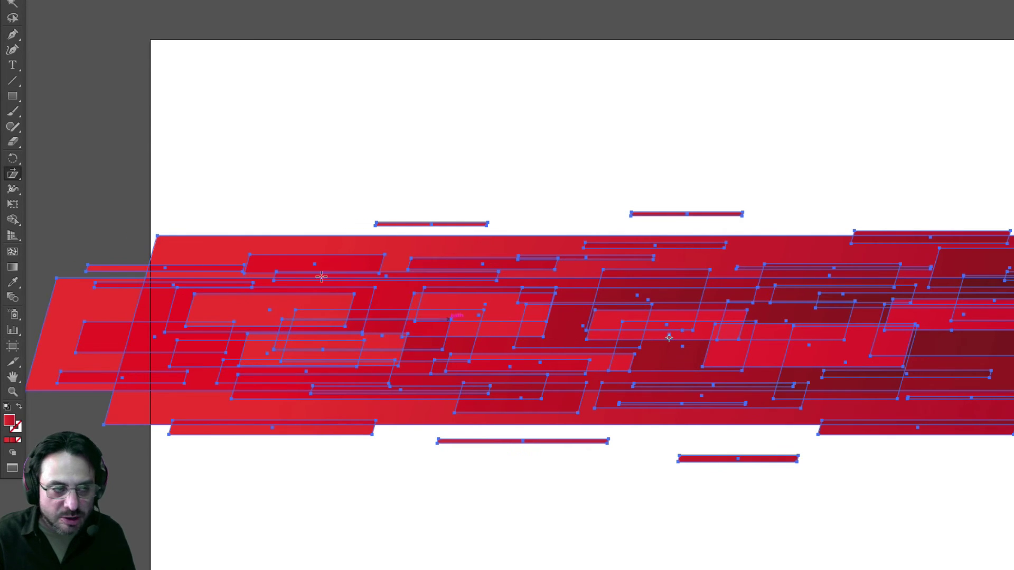
Move the skewed band slightly lower and draw an artboard-sized rectangle.
{"action": "key", "text": "v"}
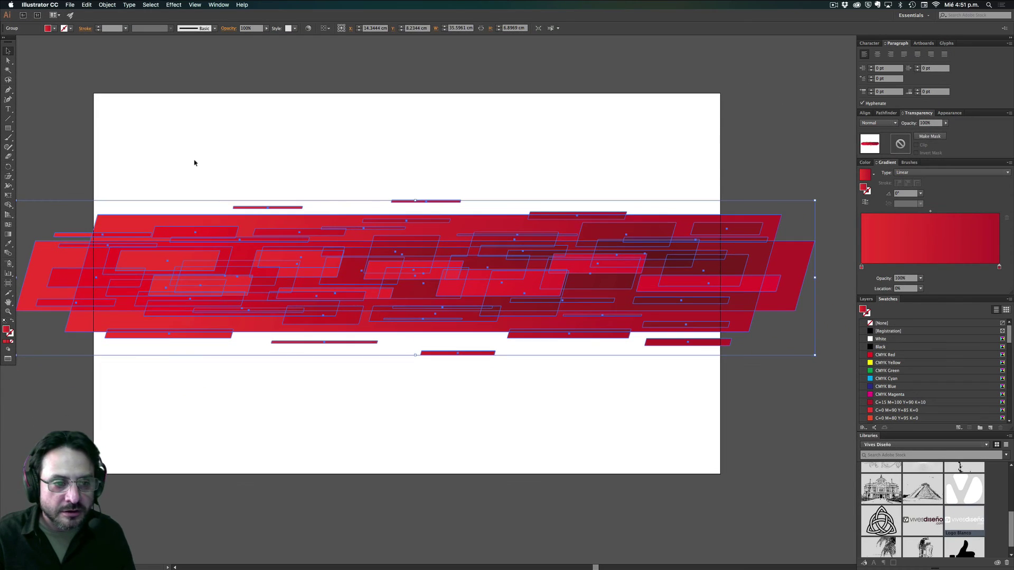
{"action": "left_click", "coordinate": [227, 202]}
{"action": "mouse_move", "coordinate": [390, 274]}
{"action": "left_mouse_down"}
{"action": "mouse_move", "coordinate": [415, 277]}
{"action": "mouse_move", "coordinate": [384, 306]}
{"action": "left_mouse_up"}
{"action": "left_click", "coordinate": [221, 115]}
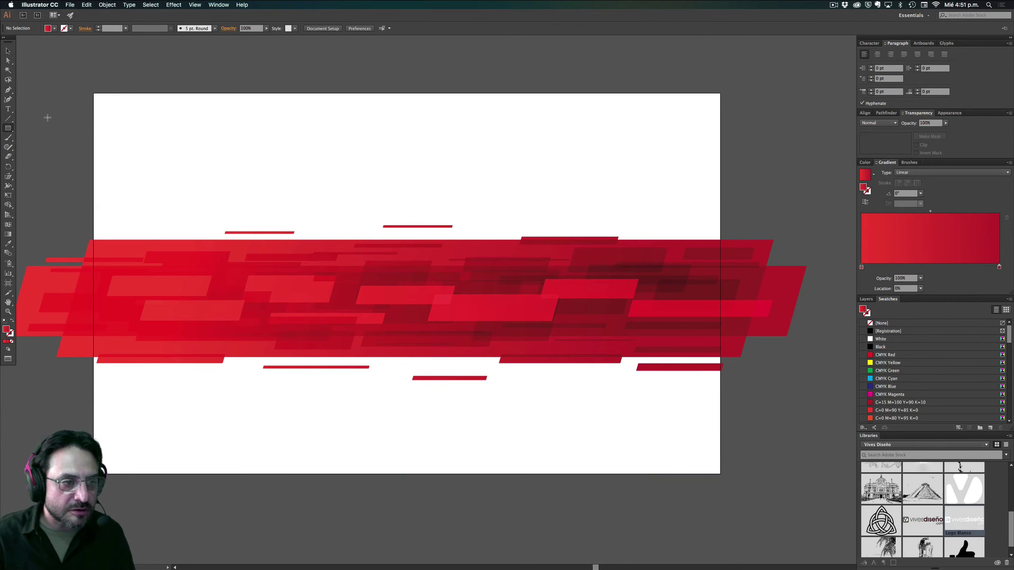
{"action": "left_click_drag", "start_coordinate": [93, 90], "coordinate": [718, 473]}
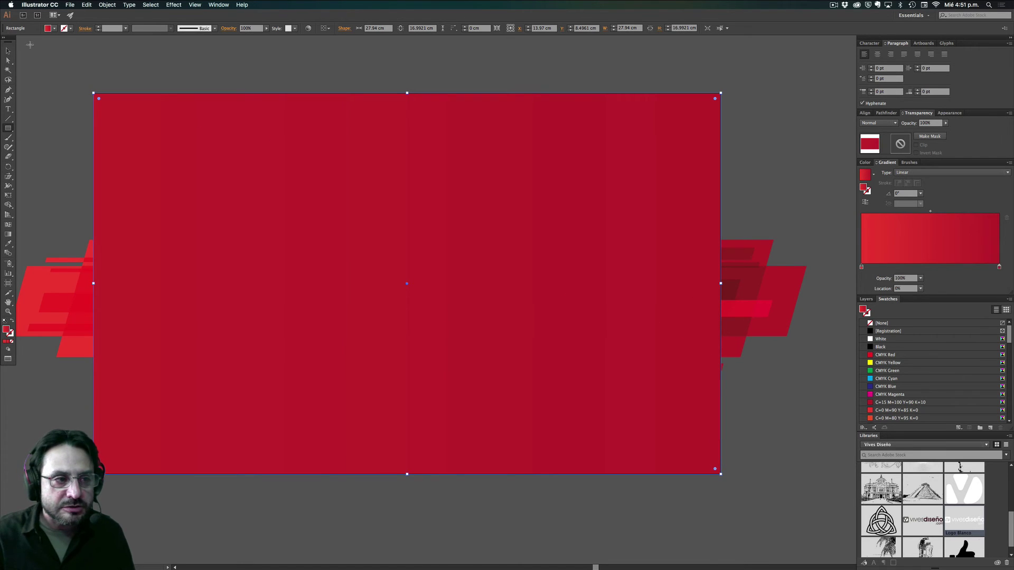
Send the red rectangle to the back as the banner background.
{"action": "left_click", "coordinate": [9, 52]}
{"action": "right_click", "coordinate": [139, 134]}
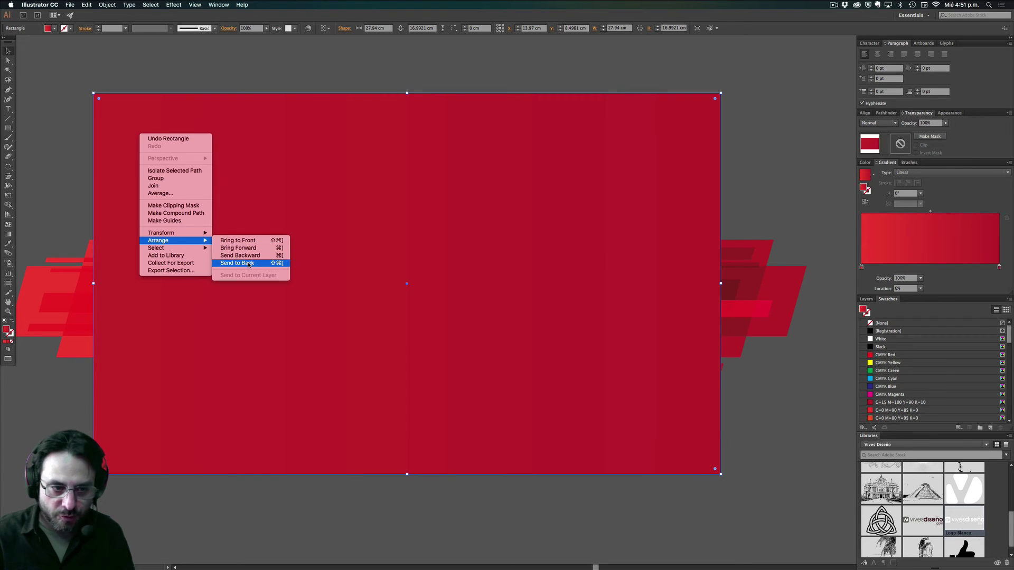
{"action": "left_click", "coordinate": [237, 263]}
{"action": "left_click", "coordinate": [753, 146]}
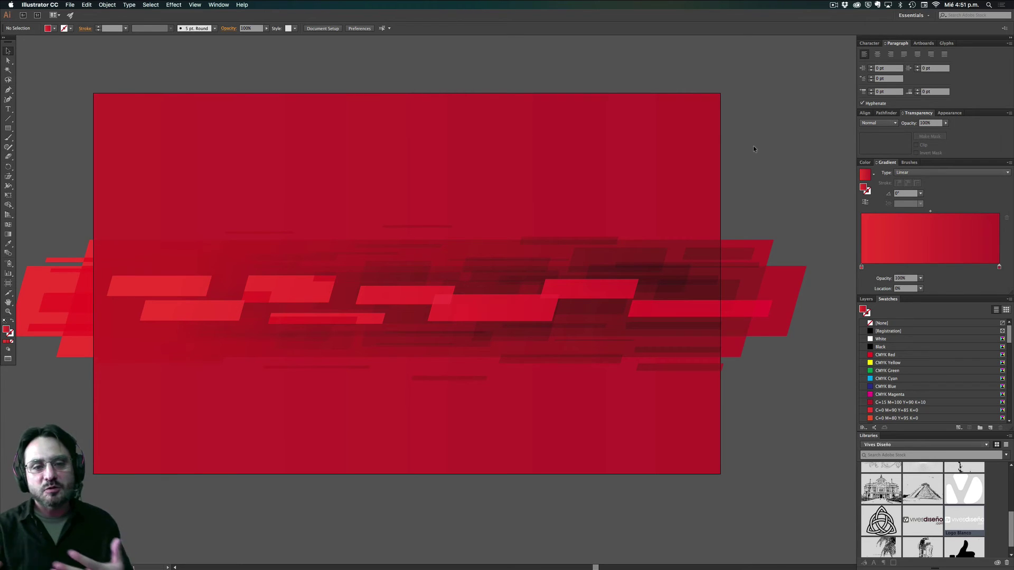
Stretch the skewed band taller and tilt it slightly counter-clockwise.
{"action": "left_click", "coordinate": [746, 285]}
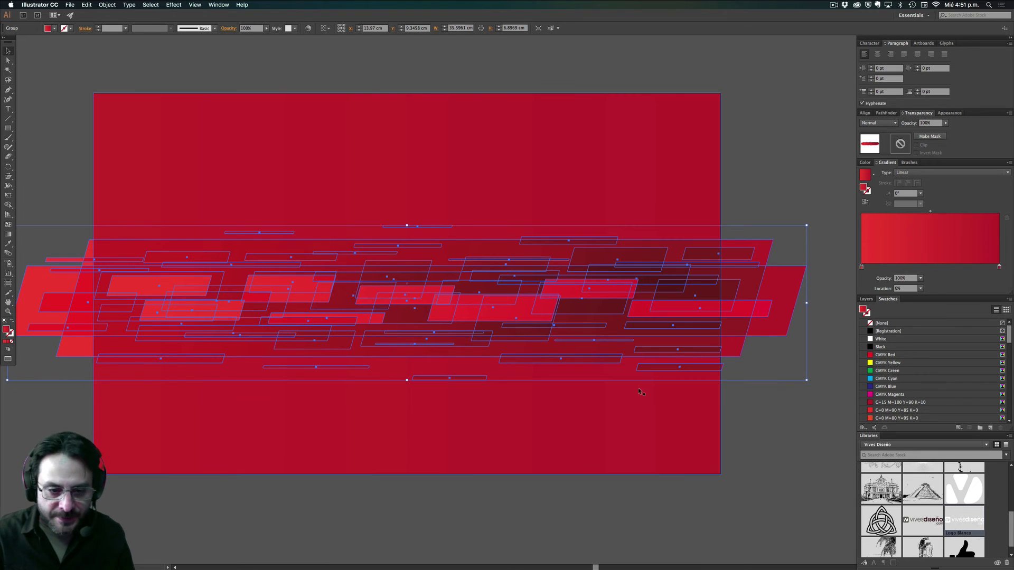
{"action": "left_click_drag", "start_coordinate": [406, 380], "coordinate": [407, 406]}
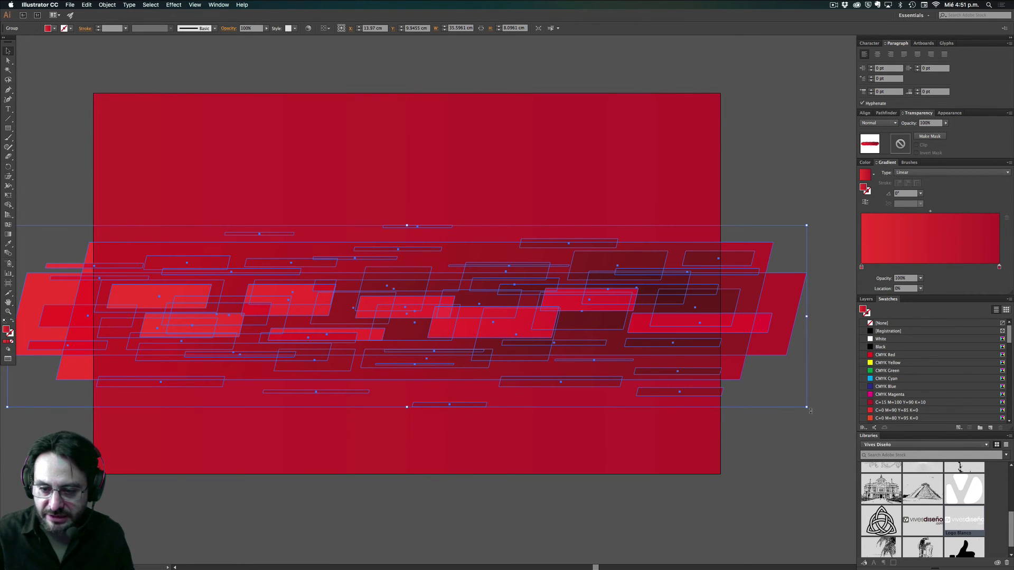
{"action": "mouse_move", "coordinate": [810, 410]}
{"action": "left_mouse_down"}
{"action": "mouse_move", "coordinate": [723, 358]}
{"action": "mouse_move", "coordinate": [740, 448]}
{"action": "left_mouse_up"}
{"action": "left_click", "coordinate": [768, 294]}
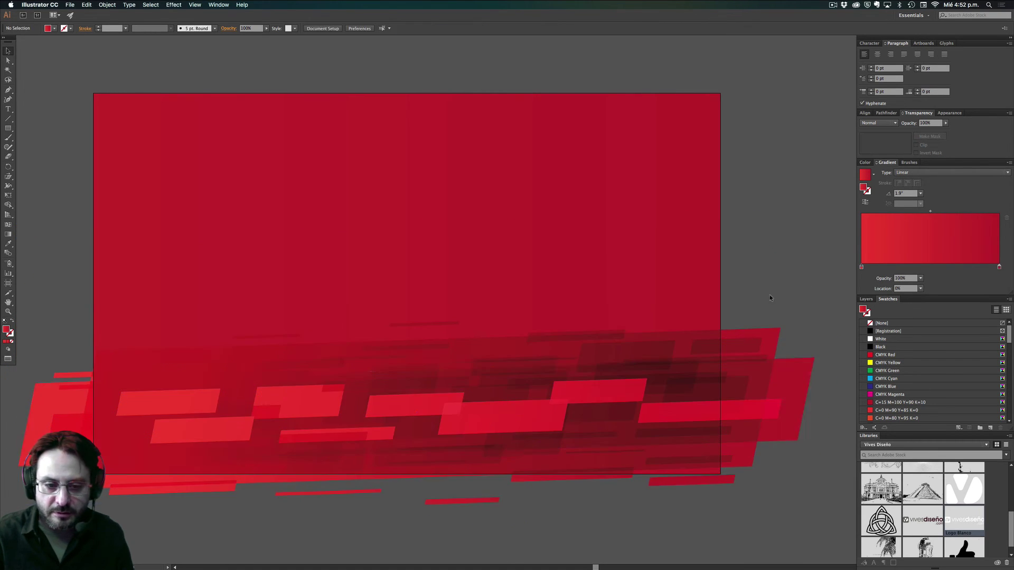
Place a copy of the band at the artboard top, rotated 180°.
{"action": "left_click_drag", "start_coordinate": [659, 423], "coordinate": [720, 186]}
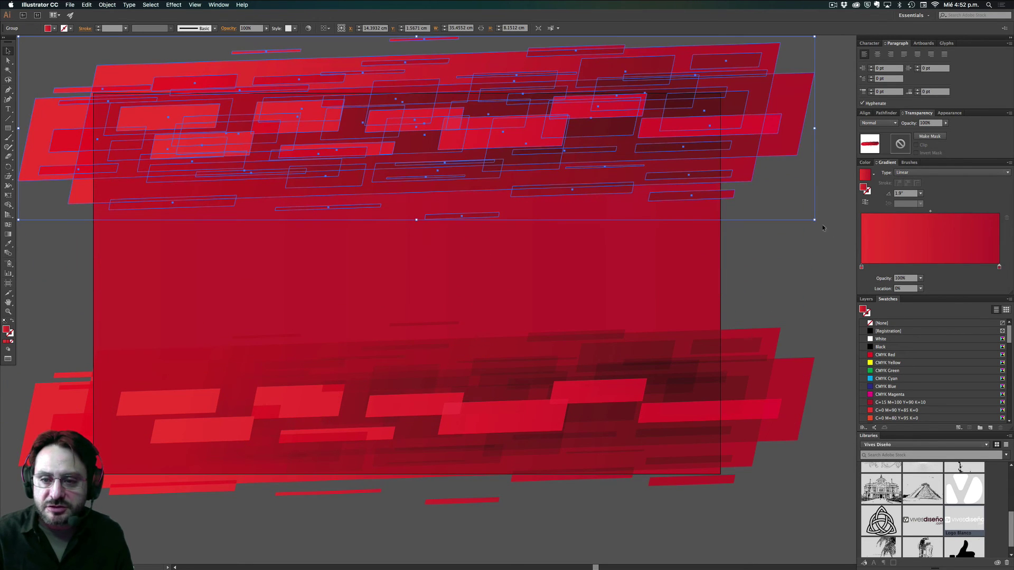
{"action": "left_click_drag", "start_coordinate": [819, 223], "coordinate": [200, 137]}
{"action": "left_click", "coordinate": [725, 243]}
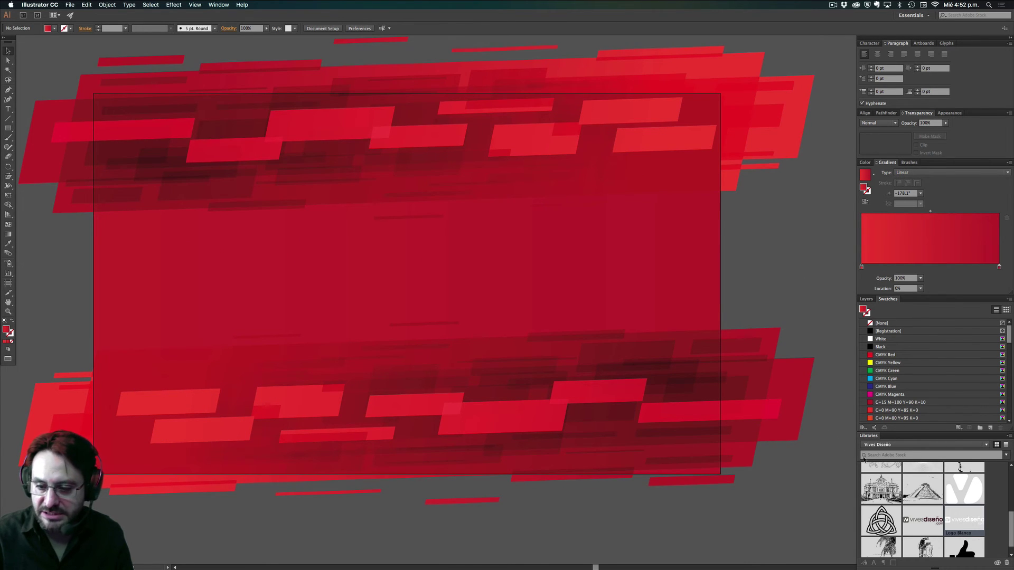
Place the white vivesdiseño.com logo on the banner, scale it to about 20.2 cm wide, and nudge it left.
{"action": "left_click_drag", "start_coordinate": [962, 523], "coordinate": [542, 379]}
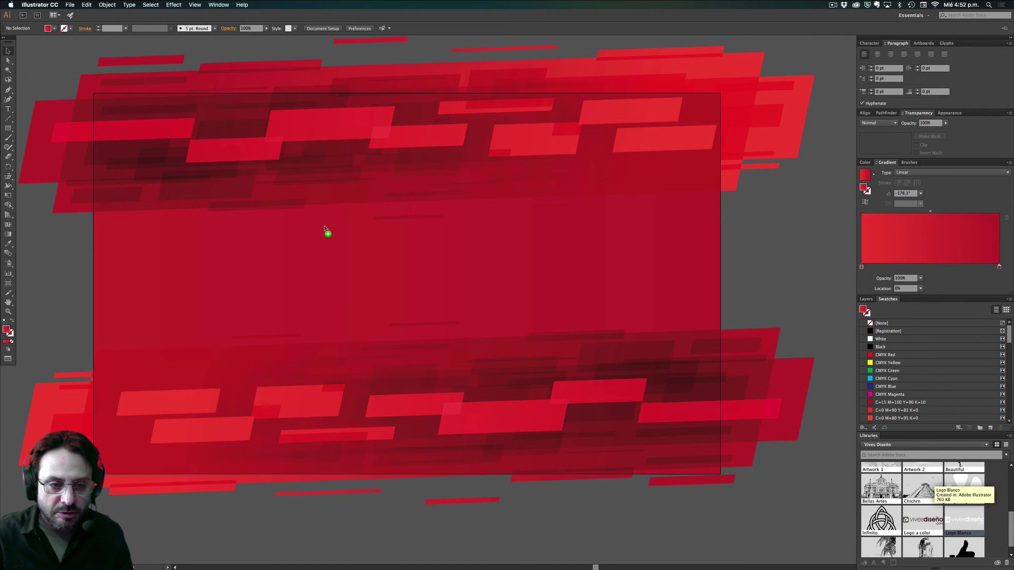
{"action": "left_click_drag", "start_coordinate": [347, 258], "coordinate": [347, 258]}
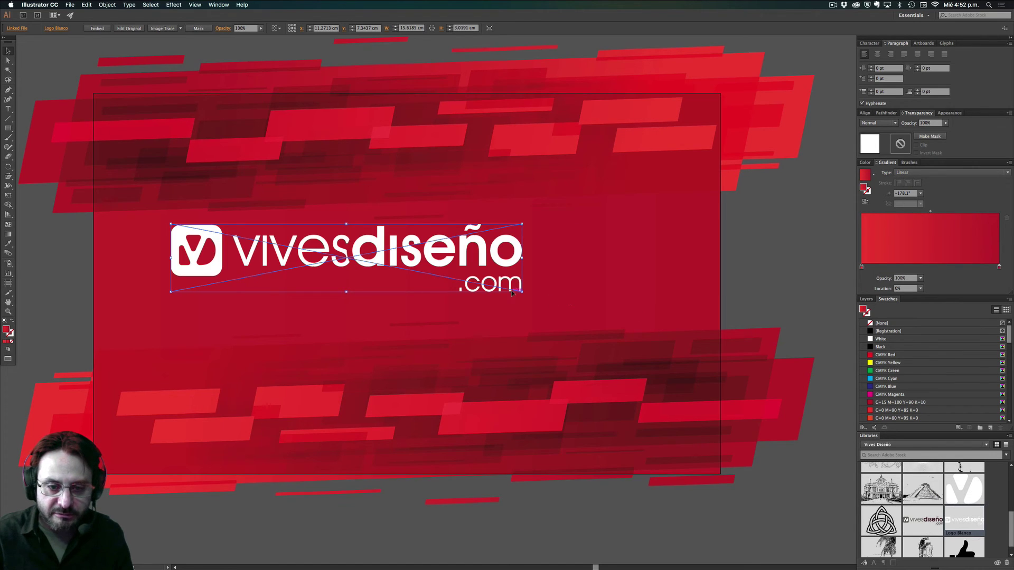
{"action": "left_click_drag", "start_coordinate": [522, 291], "coordinate": [625, 311]}
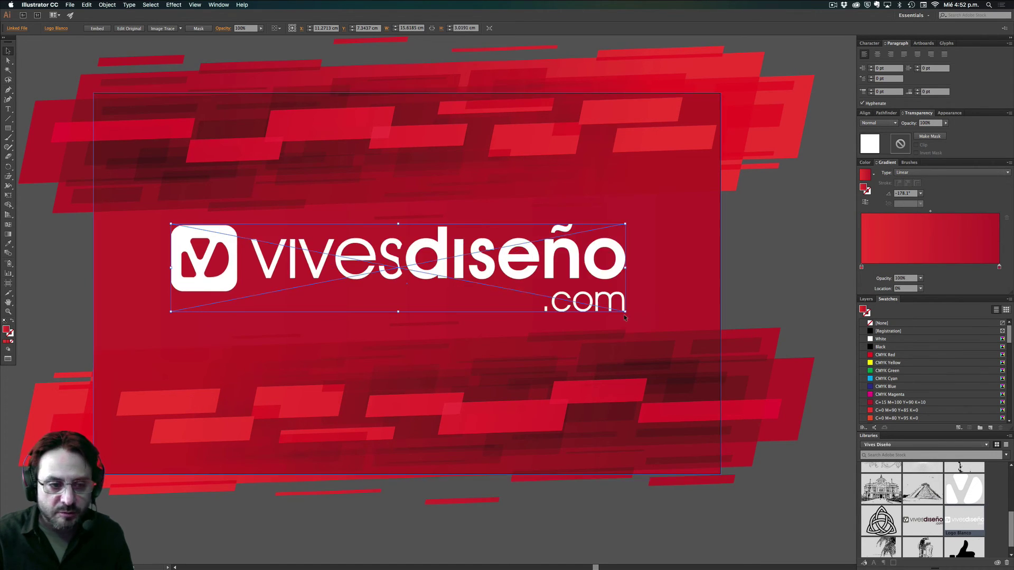
{"action": "left_click", "coordinate": [829, 265]}
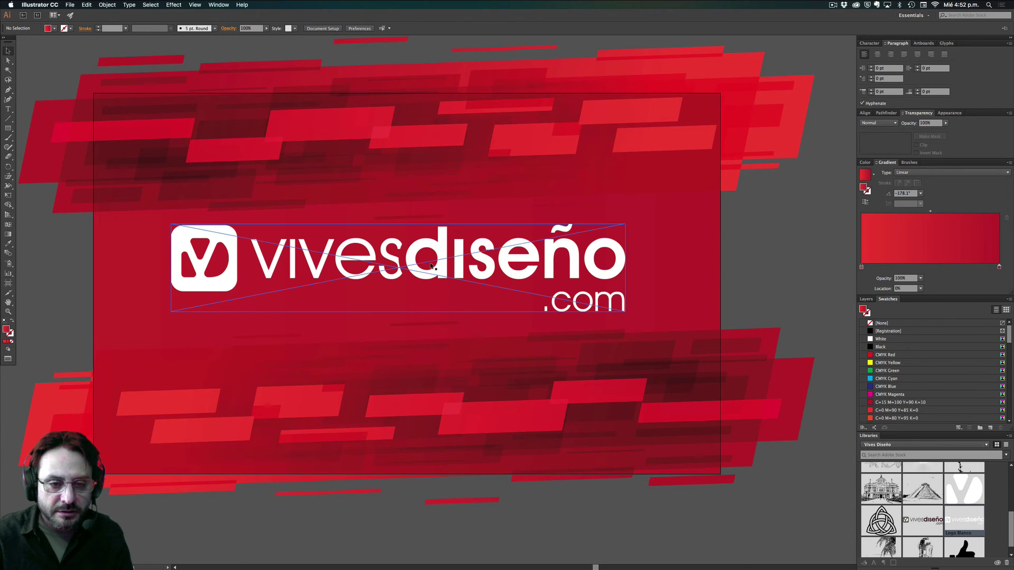
{"action": "left_click_drag", "start_coordinate": [435, 271], "coordinate": [431, 273]}
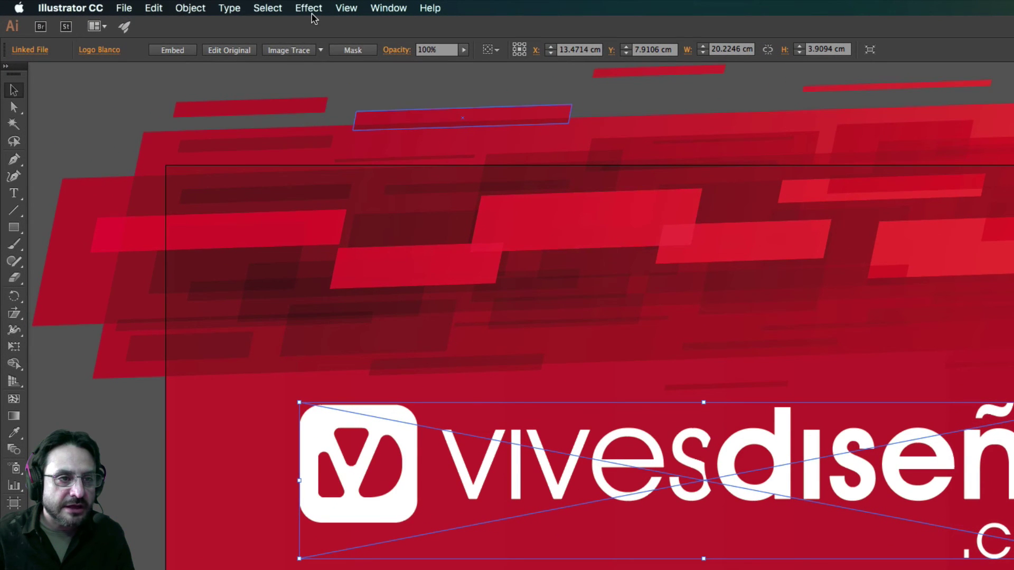
{"action": "left_click", "coordinate": [310, 9]}
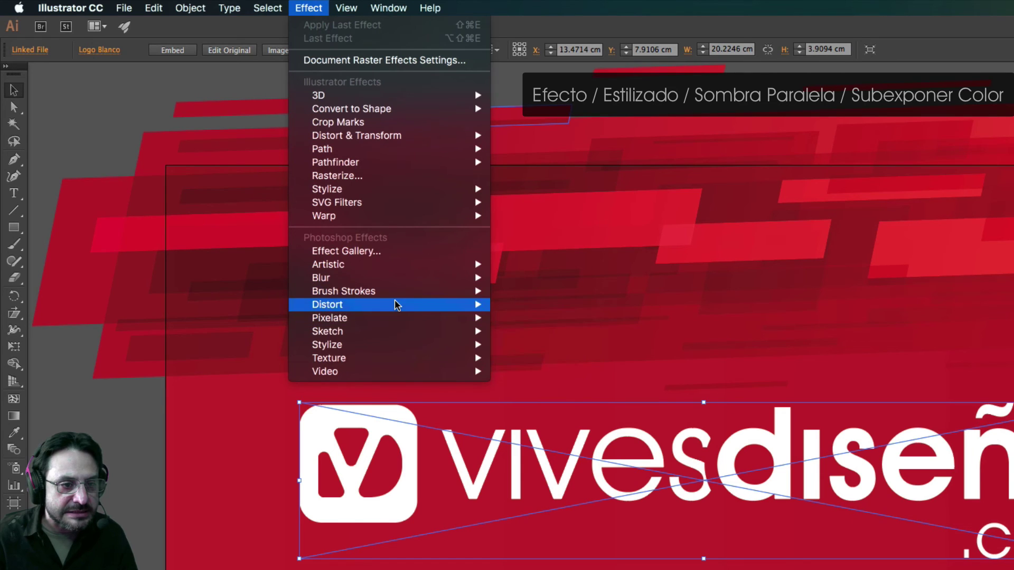
{"action": "mouse_move", "coordinate": [327, 189]}
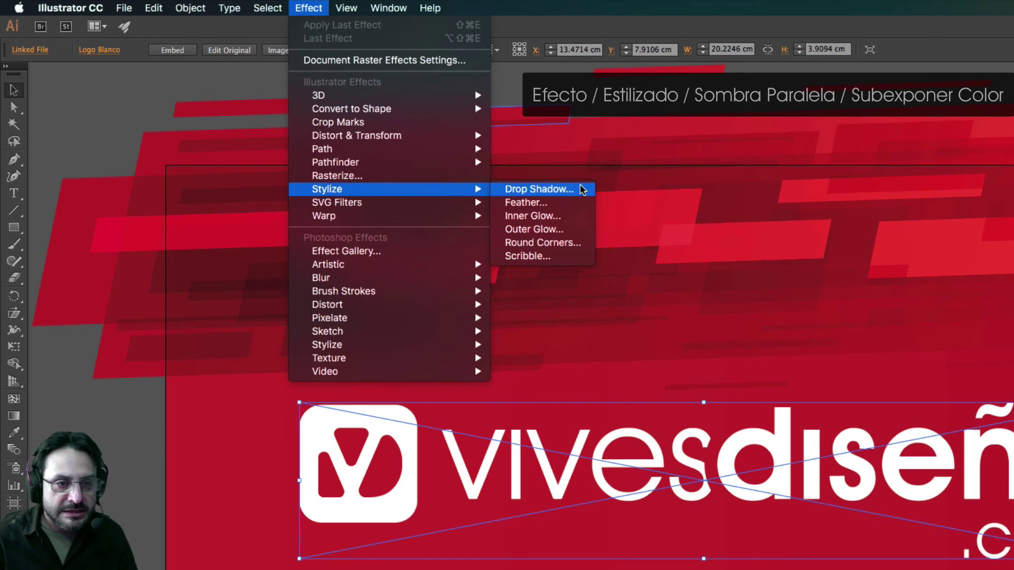
Add a Drop Shadow in Color Burn mode at 50% opacity to the logo.
{"action": "left_click", "coordinate": [580, 190]}
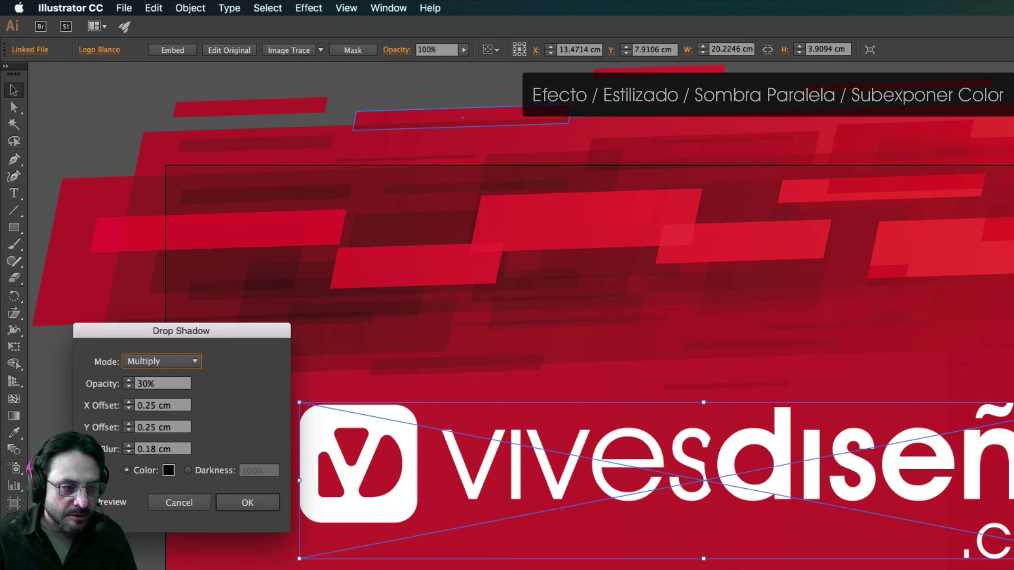
{"action": "left_click", "coordinate": [96, 503]}
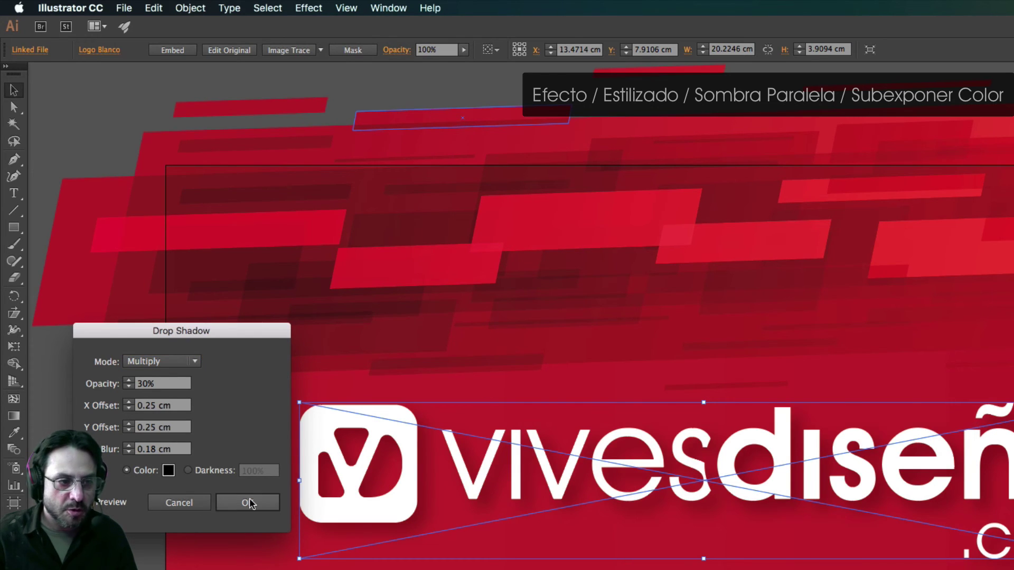
{"action": "left_click", "coordinate": [169, 362]}
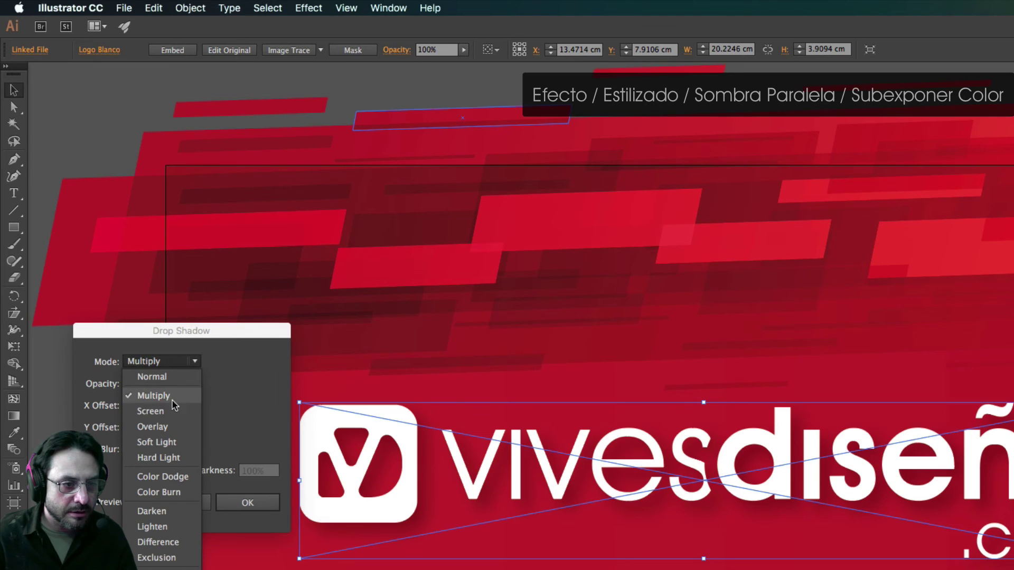
{"action": "left_click", "coordinate": [177, 491]}
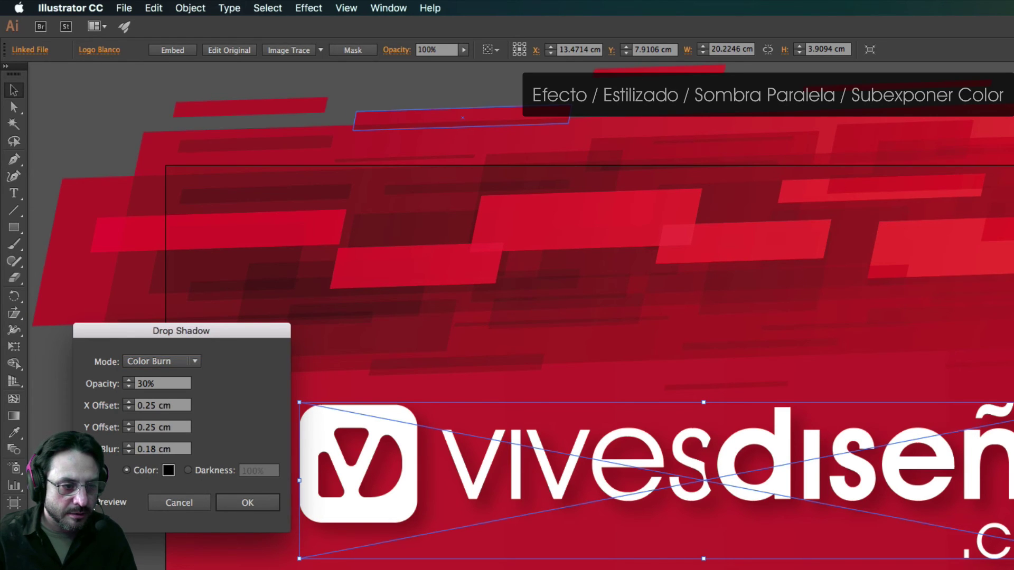
{"action": "left_click", "coordinate": [166, 385]}
{"action": "type", "text": "50"}
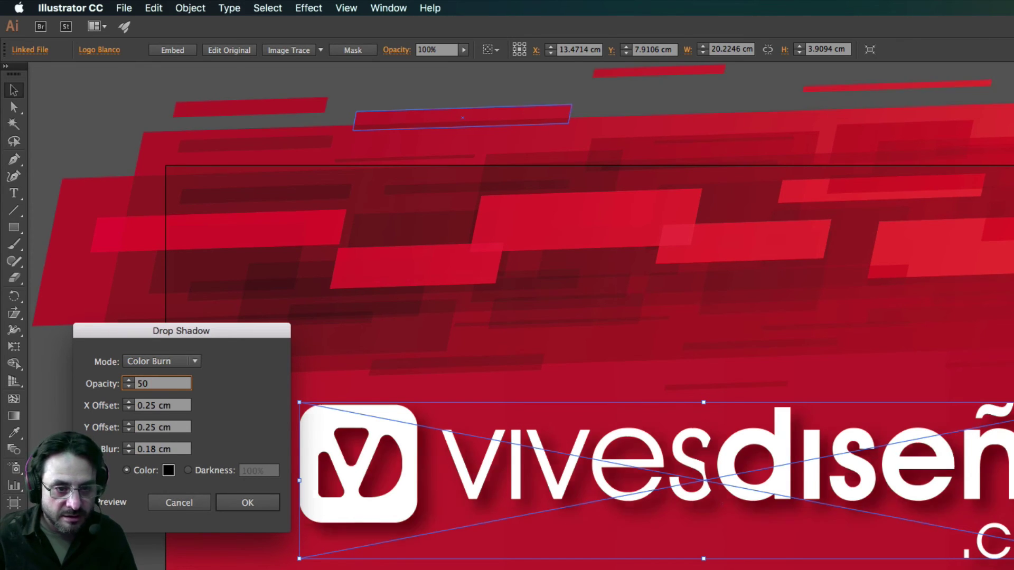
{"action": "key", "text": "Return"}
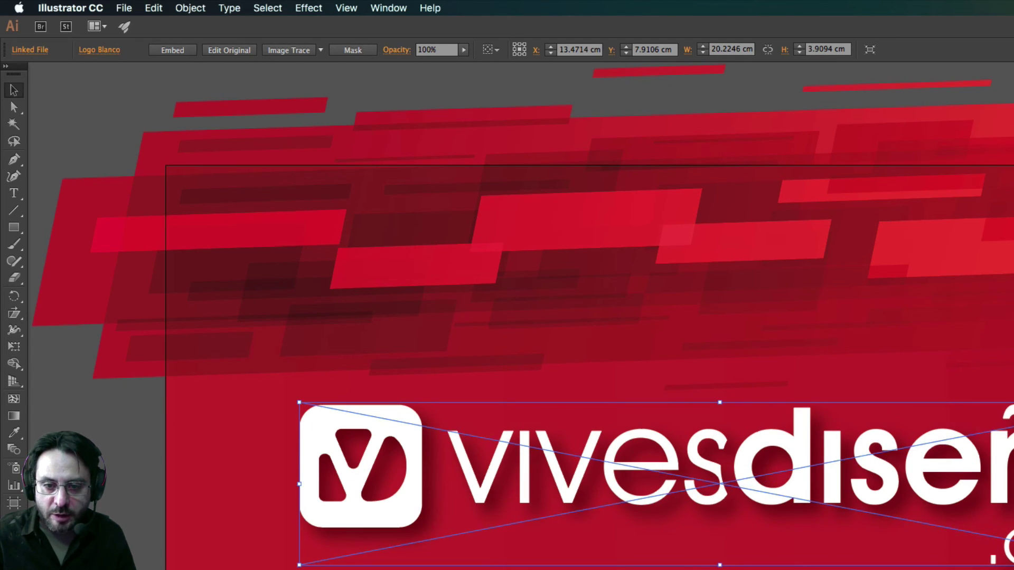
Nudge the shadowed logo slightly left and deselect it.
{"action": "key", "text": "shift+ctrl+a"}
{"action": "left_click_drag", "start_coordinate": [393, 498], "coordinate": [376, 497]}
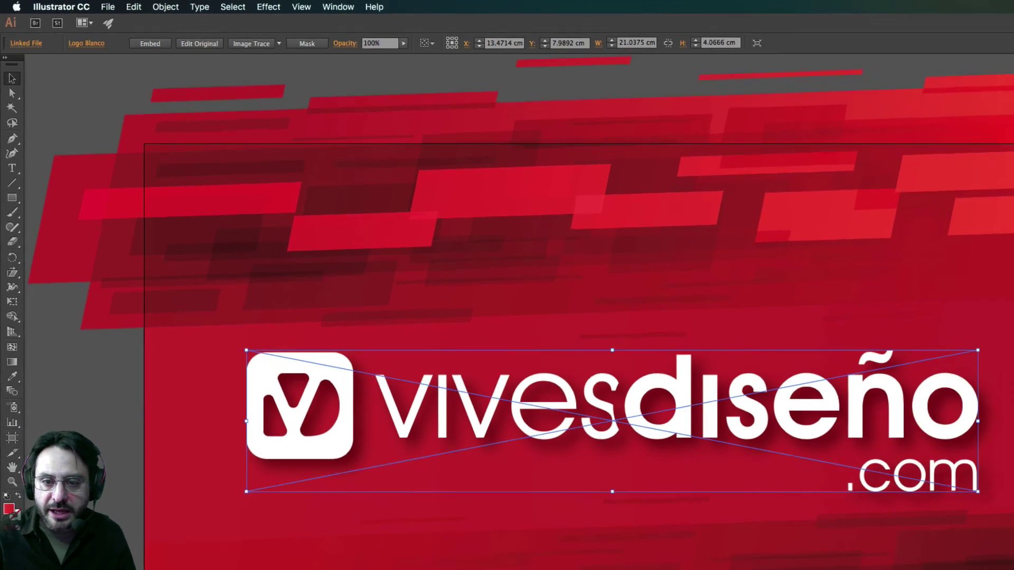
{"action": "left_click", "coordinate": [772, 204]}
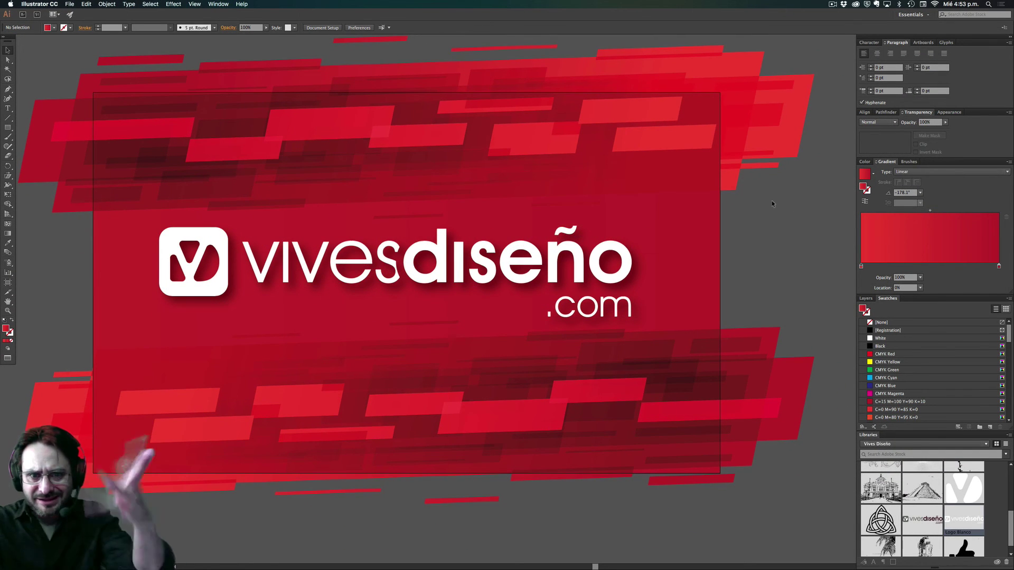
Paste a copy of the background rectangle in place and clip both glitch bands to it.
{"action": "left_click", "coordinate": [669, 264]}
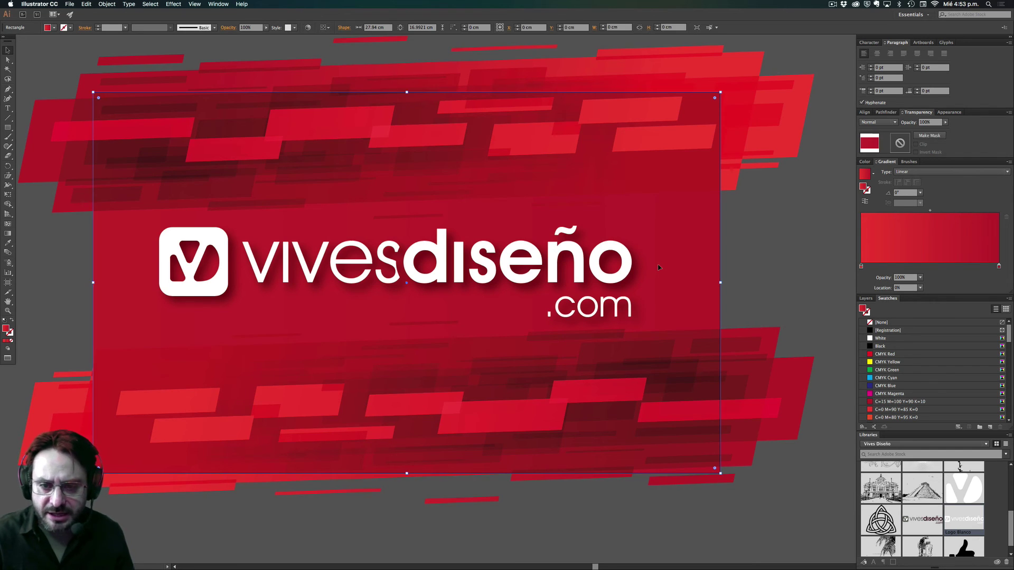
{"action": "key", "text": "super+shift+v"}
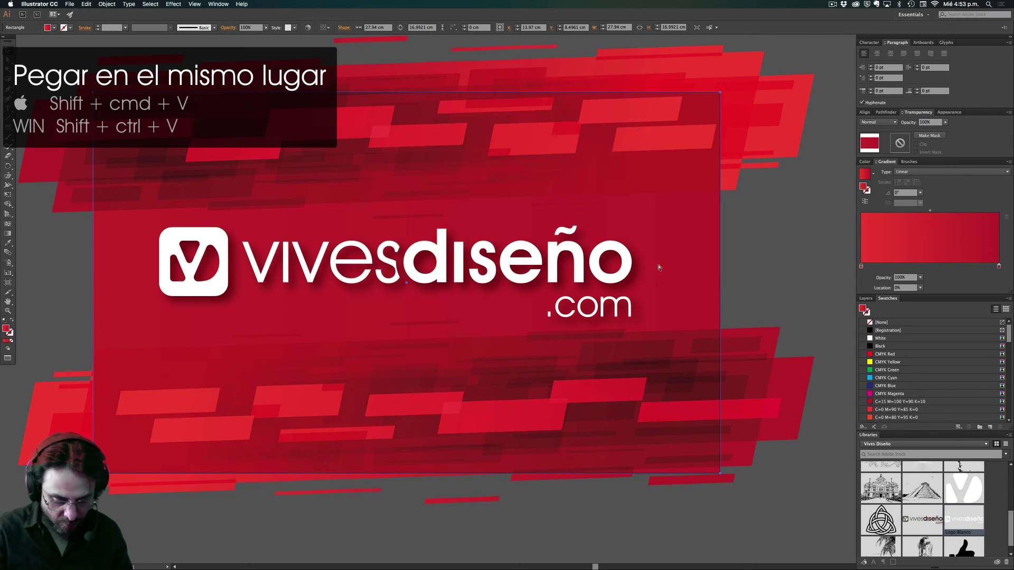
{"action": "key", "text": "super+shift+v"}
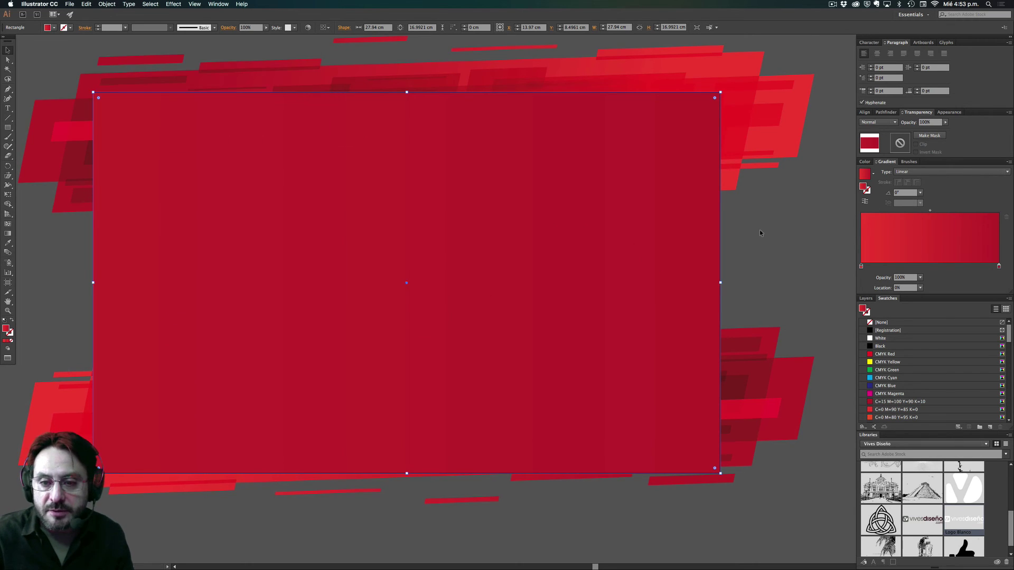
{"action": "left_click", "coordinate": [759, 230]}
{"action": "left_click", "coordinate": [734, 138]}
{"action": "left_click", "coordinate": [760, 343], "text": "shift"}
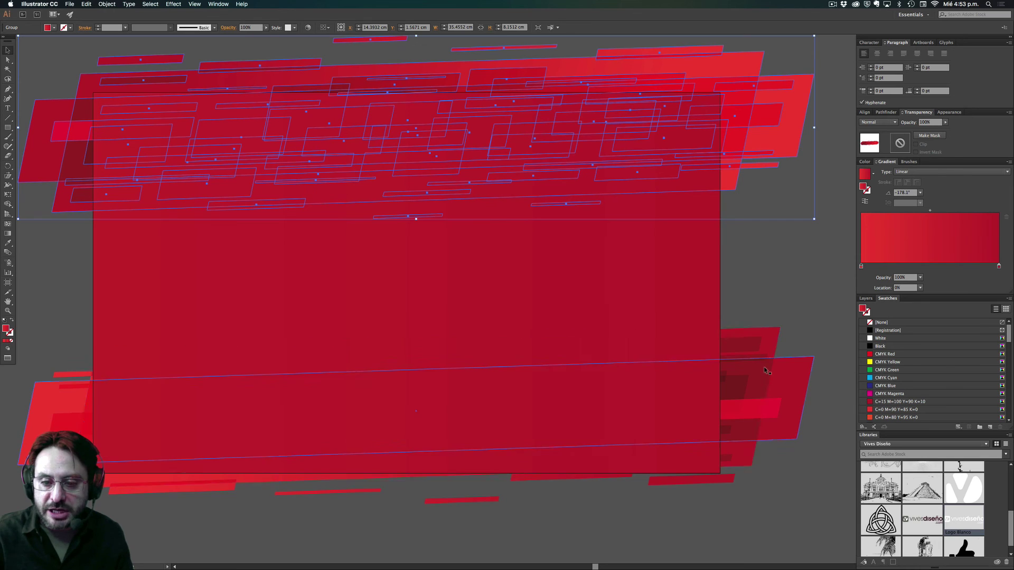
{"action": "right_click", "coordinate": [677, 311]}
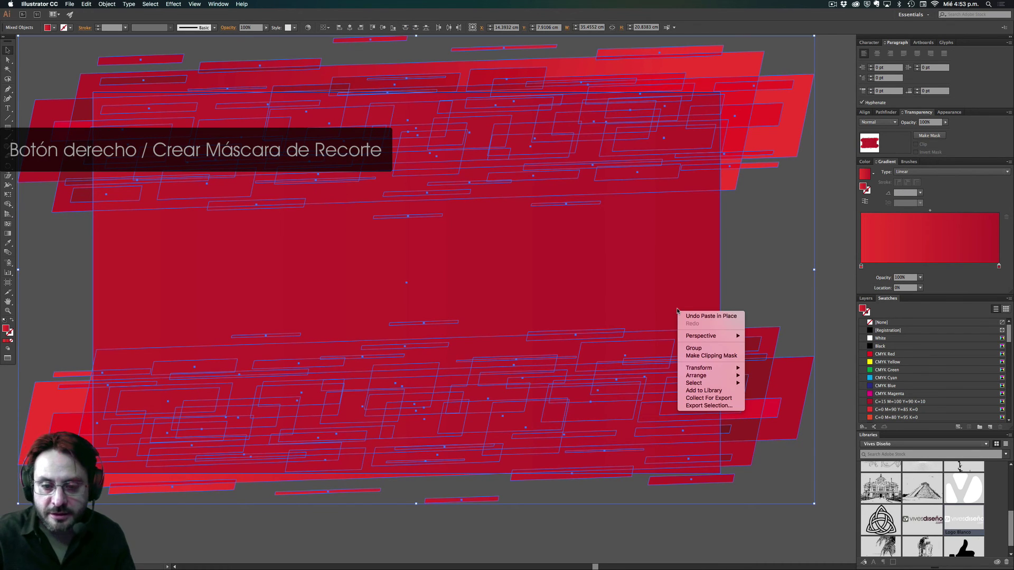
{"action": "left_click", "coordinate": [730, 356]}
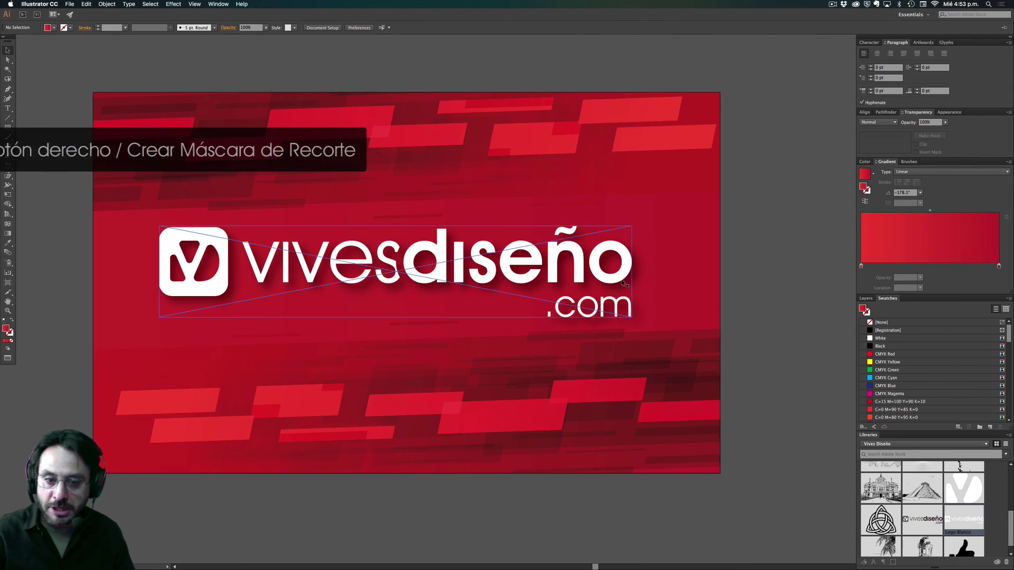
Enlarge the vivesdiseño.com logo and move it slightly lower on the banner.
{"action": "left_click_drag", "start_coordinate": [575, 273], "coordinate": [575, 283]}
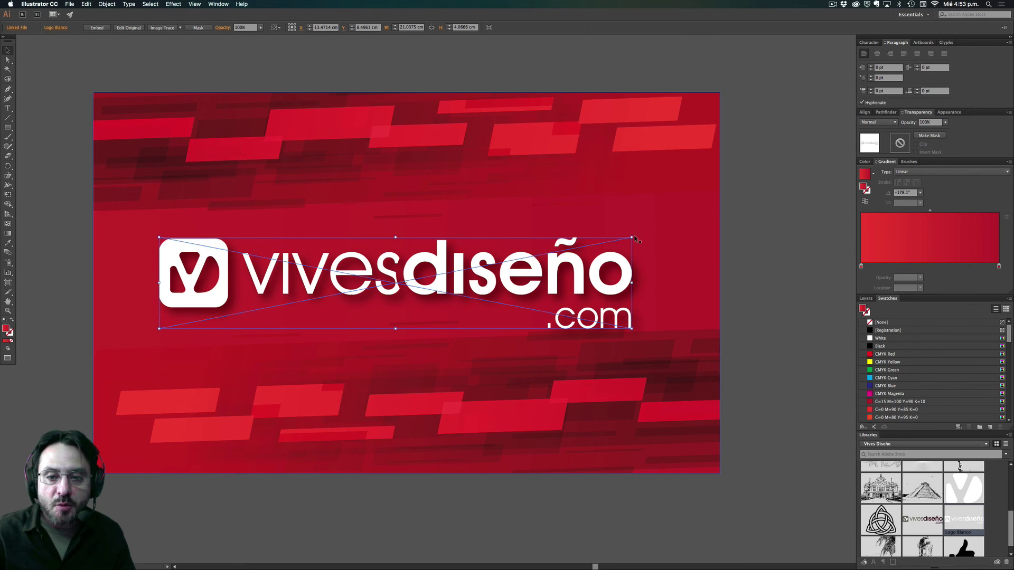
{"action": "left_click_drag", "start_coordinate": [632, 237], "coordinate": [655, 232]}
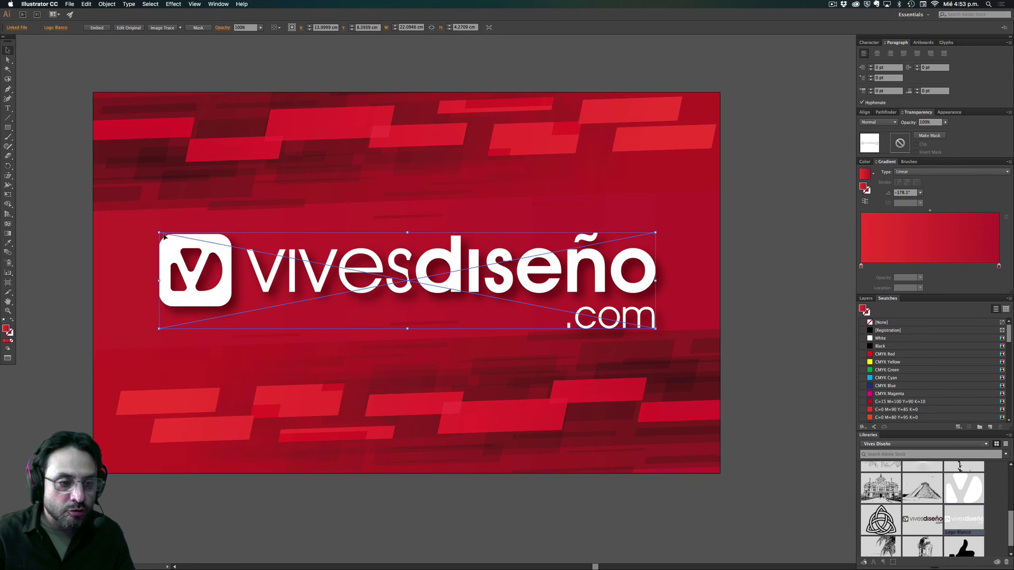
{"action": "left_click_drag", "start_coordinate": [159, 232], "coordinate": [142, 230]}
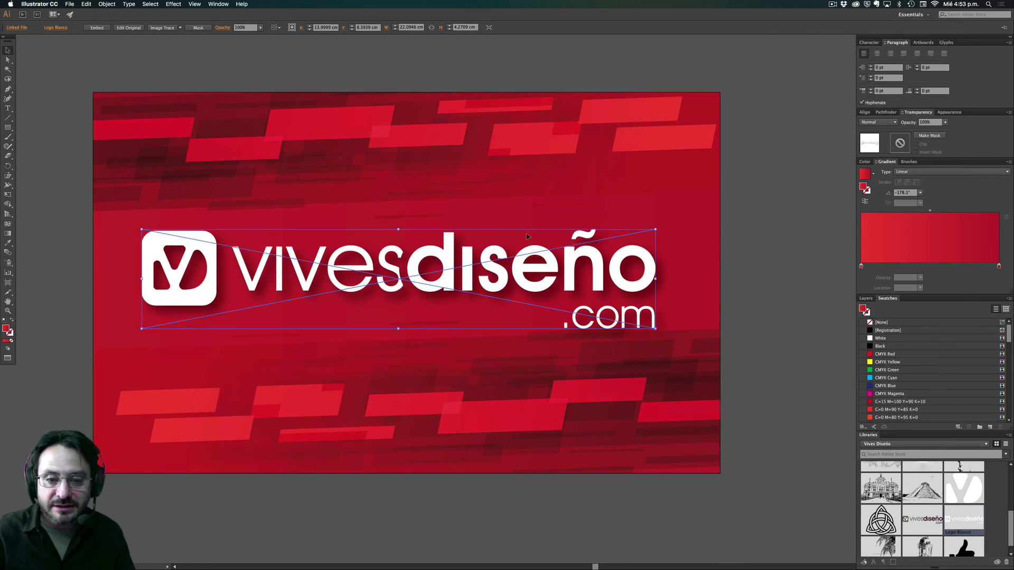
{"action": "left_click", "coordinate": [800, 238]}
{"action": "left_click_drag", "start_coordinate": [647, 289], "coordinate": [646, 297]}
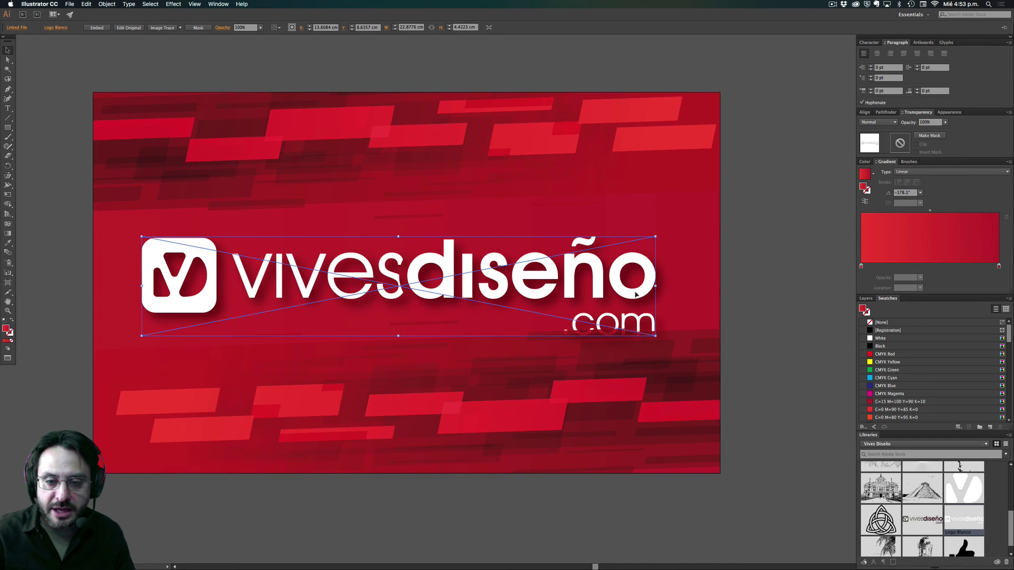
Bring the logo in front of the glitch bands and nudge it left.
{"action": "right_click", "coordinate": [636, 294]}
{"action": "mouse_move", "coordinate": [656, 339]}
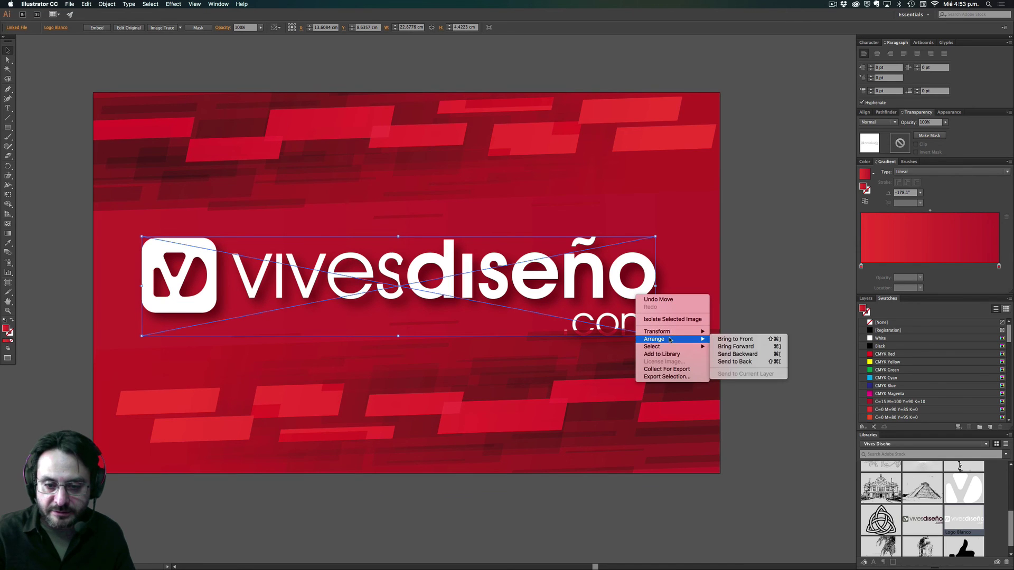
{"action": "left_click", "coordinate": [731, 339]}
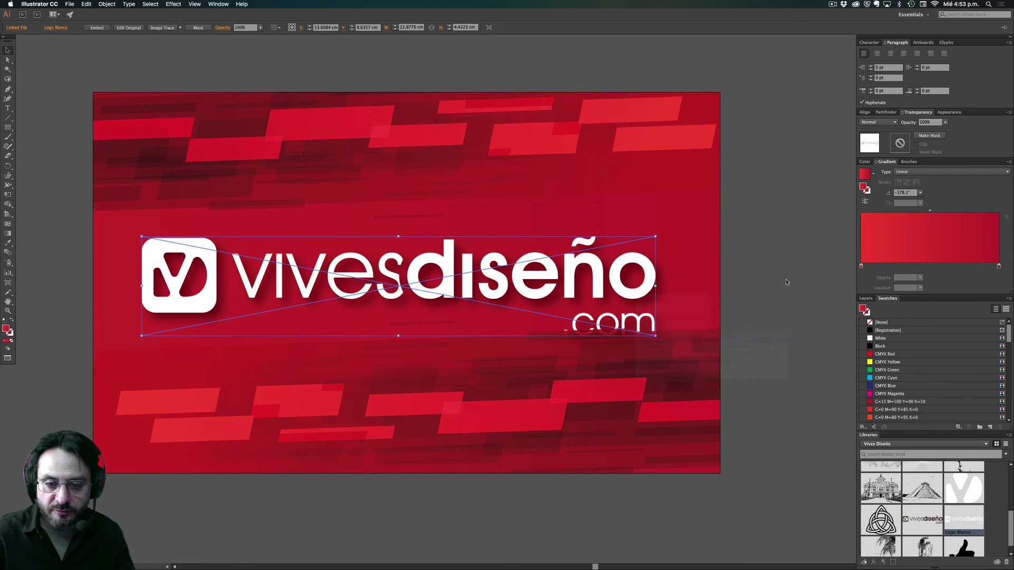
{"action": "left_click", "coordinate": [635, 292]}
{"action": "key", "text": "shift+Left"}
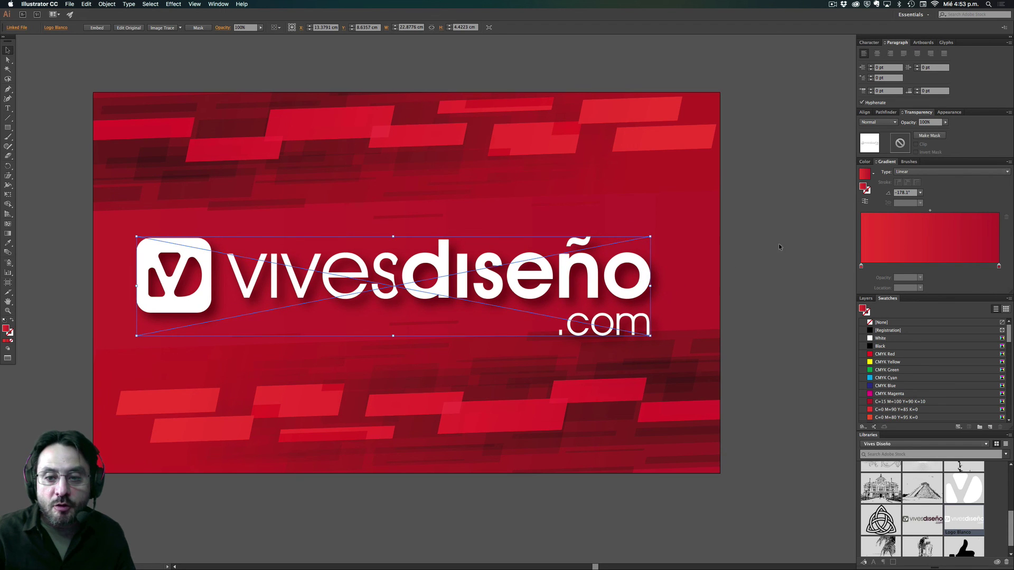
{"action": "left_click", "coordinate": [778, 247]}
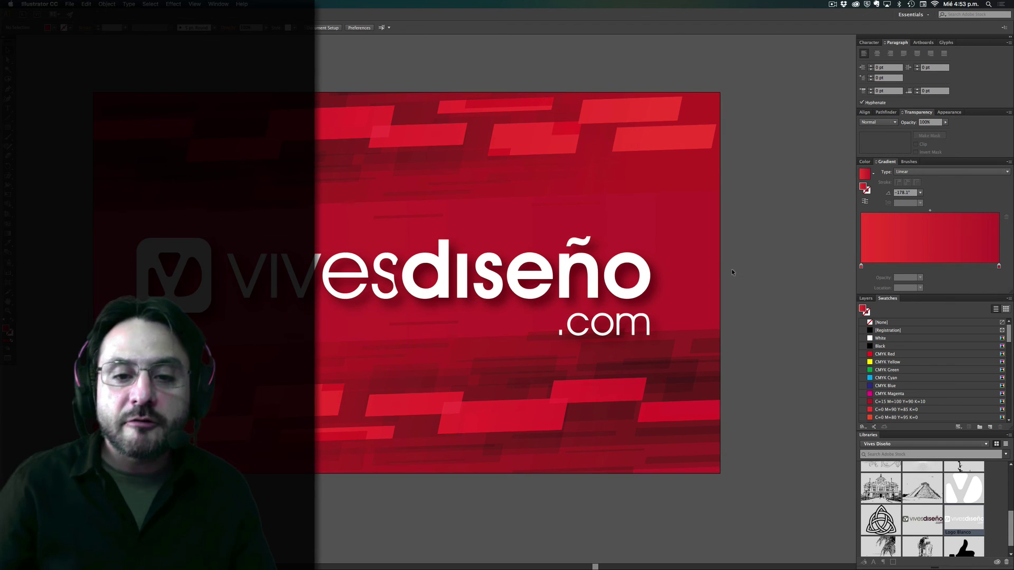
Hide all panels and view the finished banner in full-screen presentation mode.
{"action": "scroll", "coordinate": [760, 304], "scroll_direction": "left", "scroll_amount": 2}
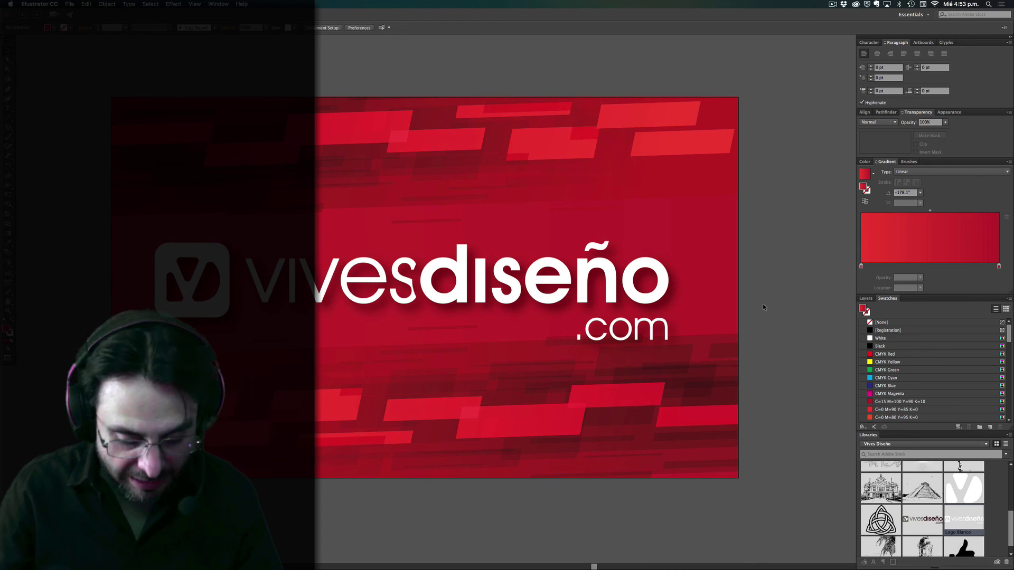
{"action": "key", "text": "Tab"}
{"action": "key", "text": "f"}
{"action": "scroll", "coordinate": [772, 317], "scroll_direction": "up", "scroll_amount": 2}
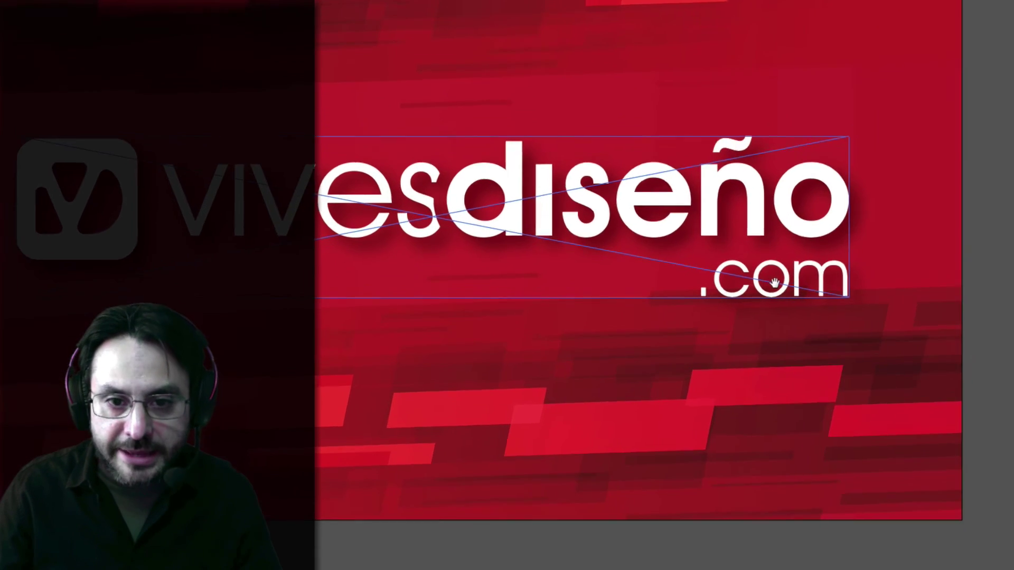
{"action": "key", "text": "shift+f"}
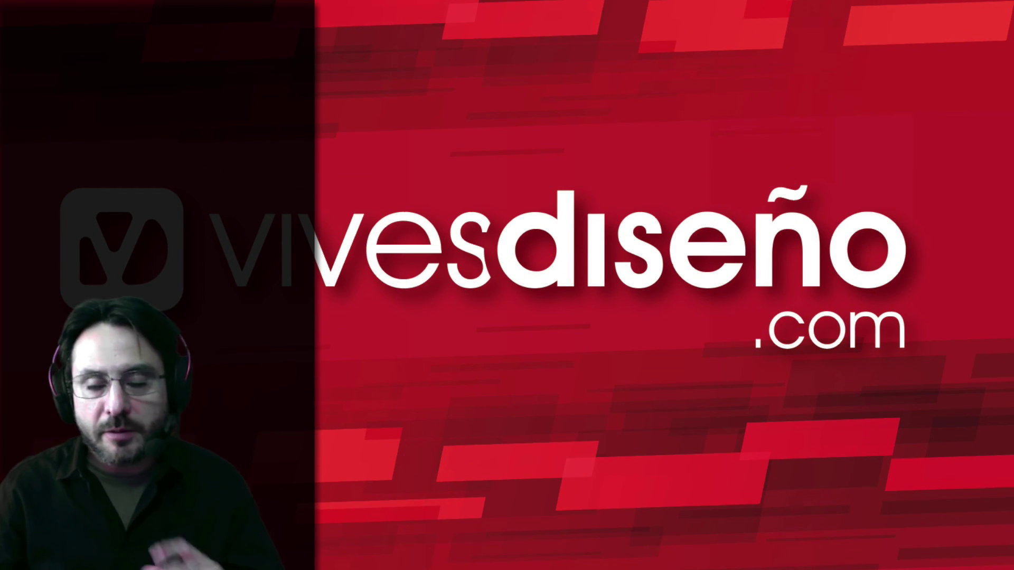